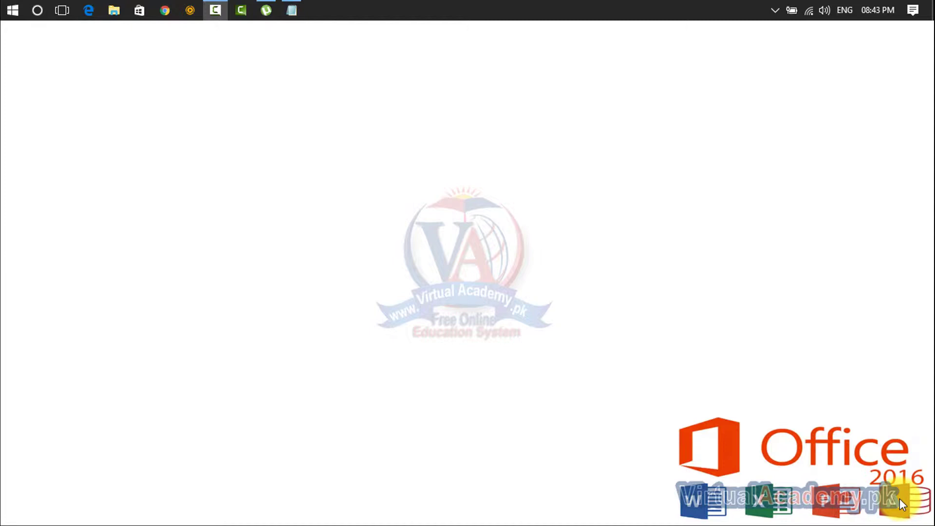
Launch PowerPoint 2016 from a Start menu search for 'pwer'.
key(super)
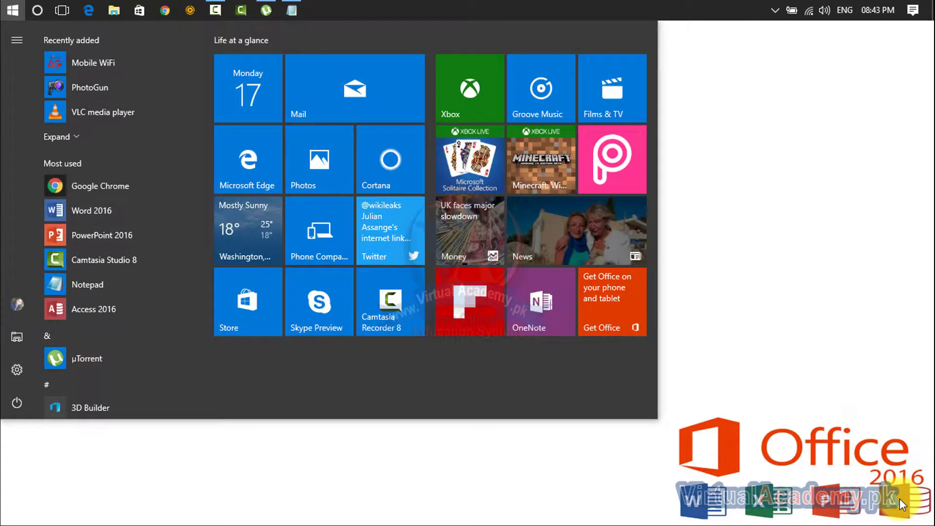
text(p)
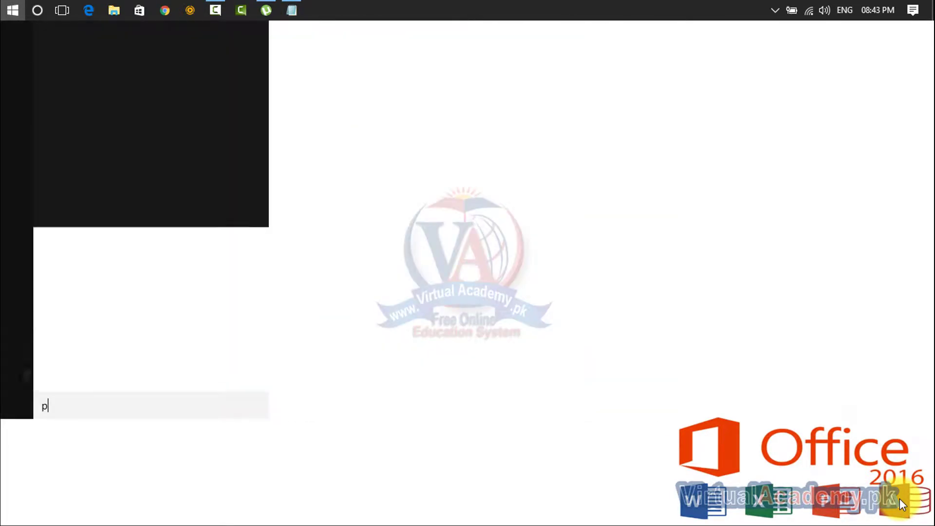
text(wer)
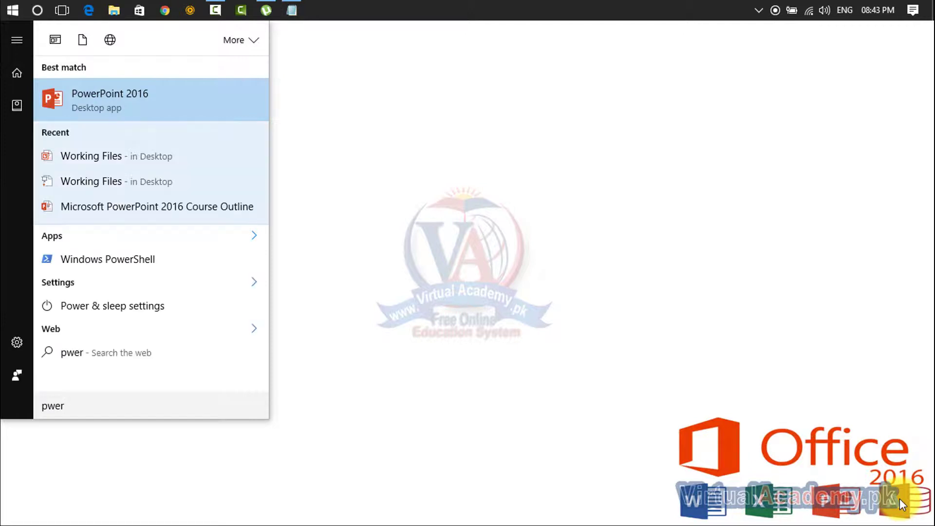
key(Return)
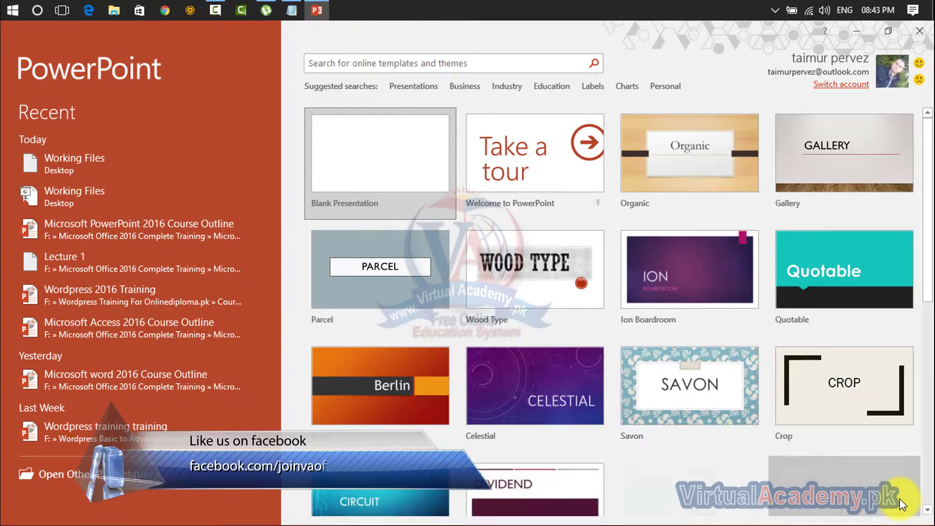
Start a blank presentation and title the first slide 'Welcome'.
click(395, 124)
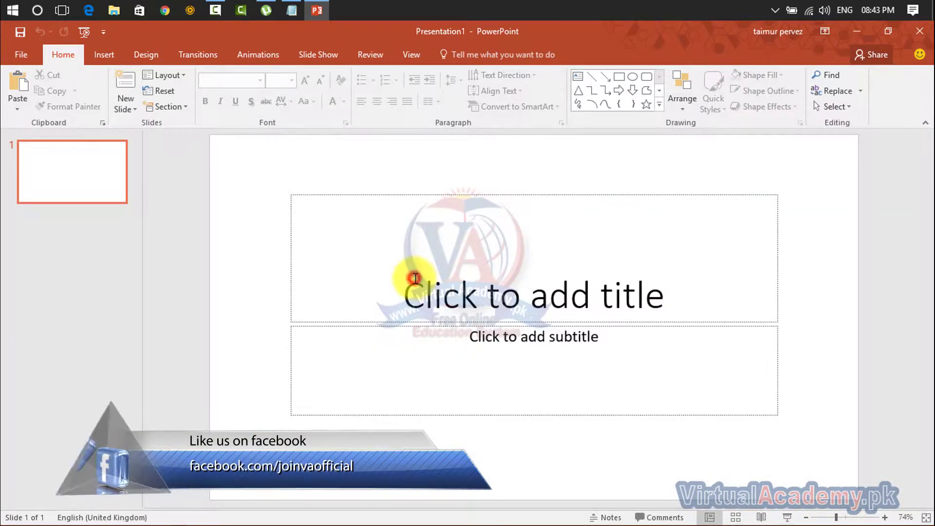
click(414, 278)
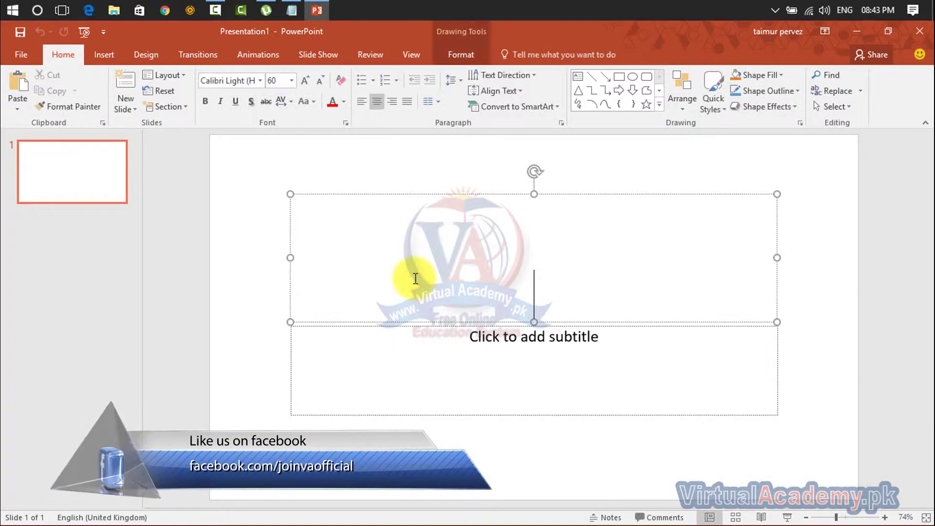
text(We)
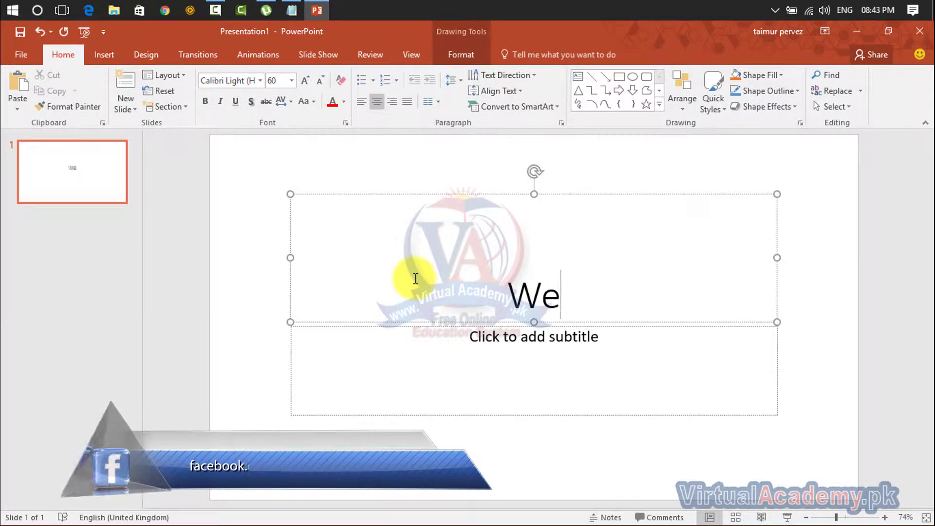
text(lcome)
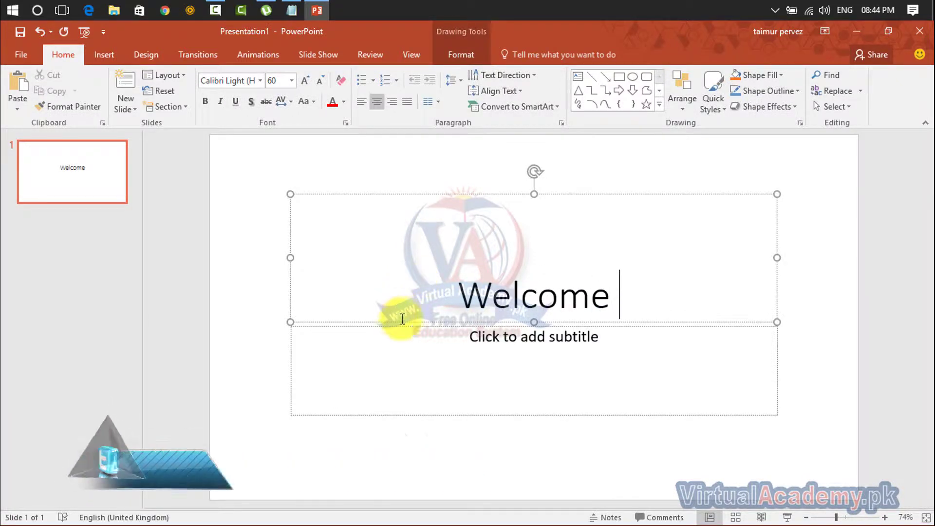
Enter the two-line subtitle 'To' / 'Virtualacademy.pk'.
click(431, 340)
text(T)
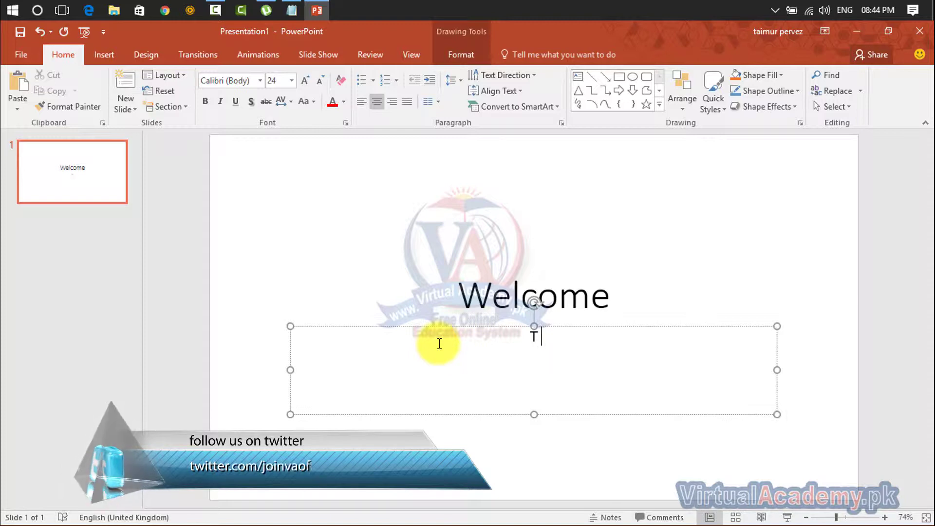
text(o)
key(Return)
text(V)
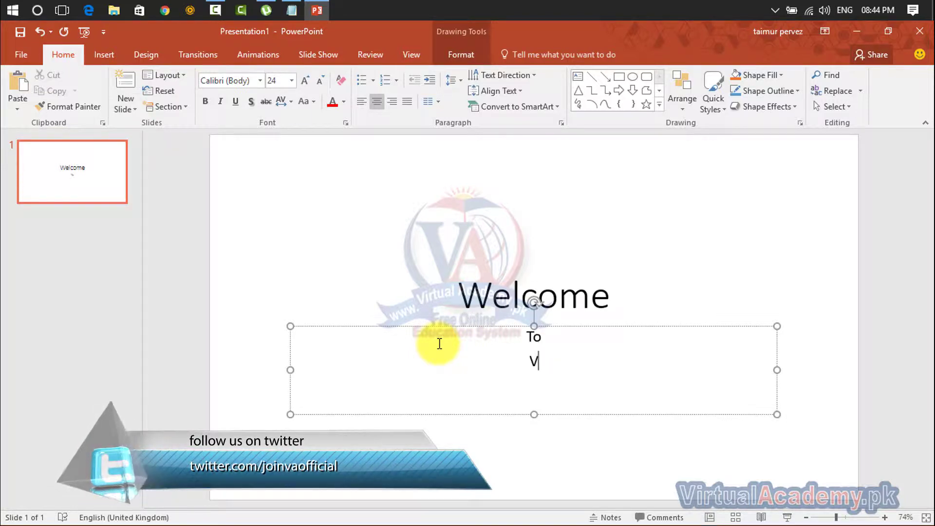
text(irtual)
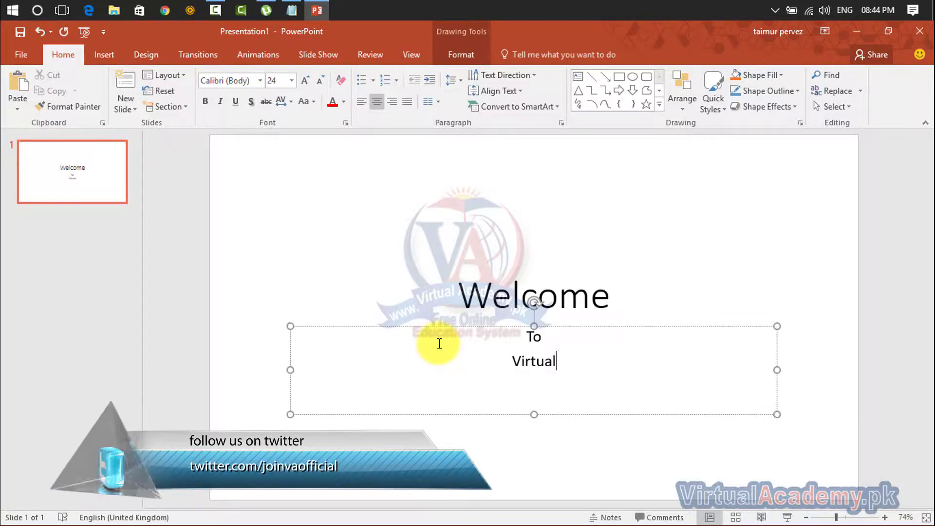
text(Ac)
key(BackSpace)
key(BackSpace)
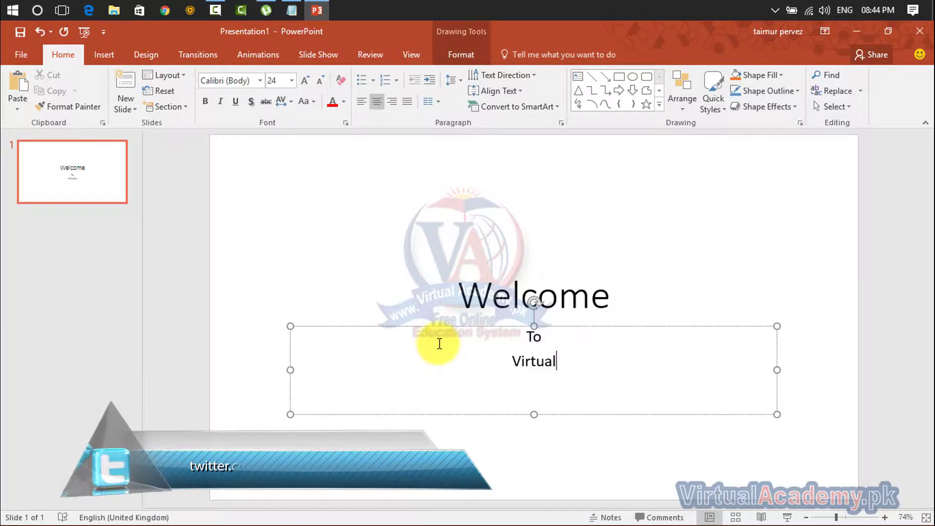
text(academy)
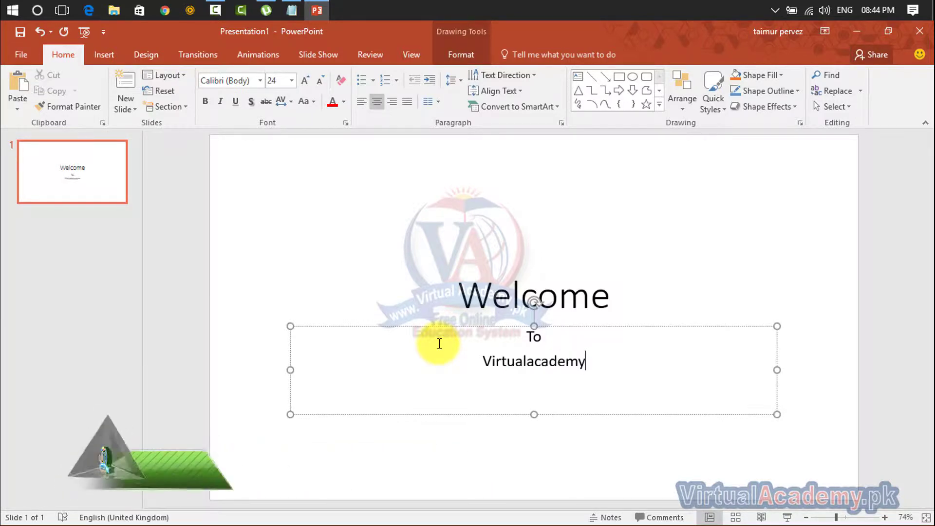
text(.pk)
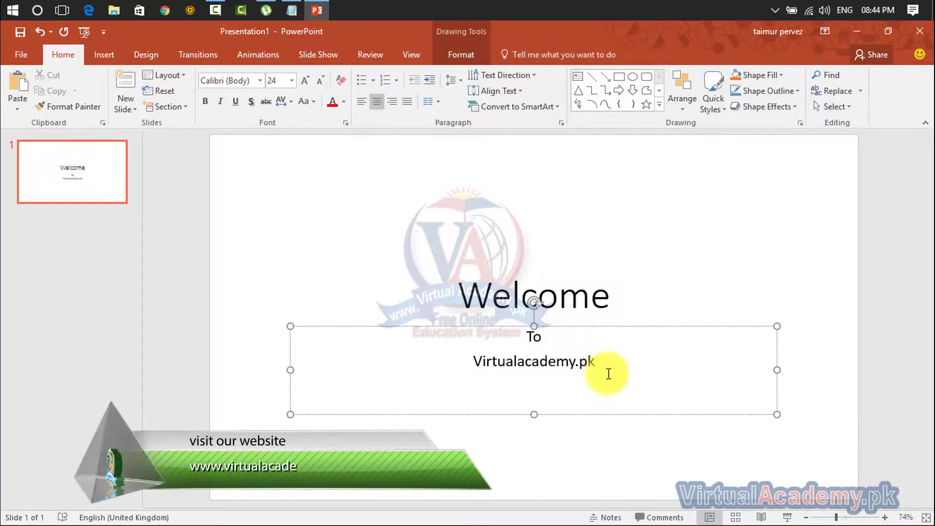
Enlarge the two-line subtitle text to 40 pt.
drag(608, 373, 428, 341)
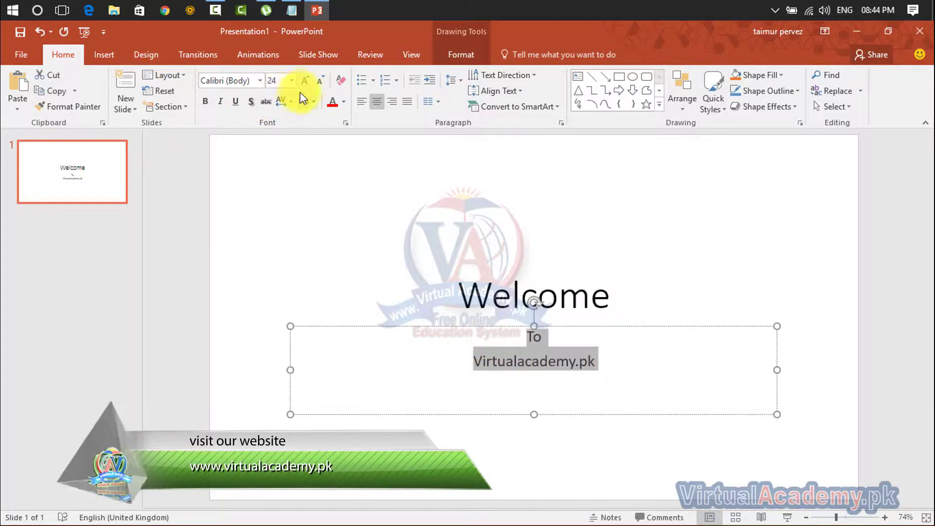
click(305, 80)
click(305, 80)
click(305, 80)
click(305, 80)
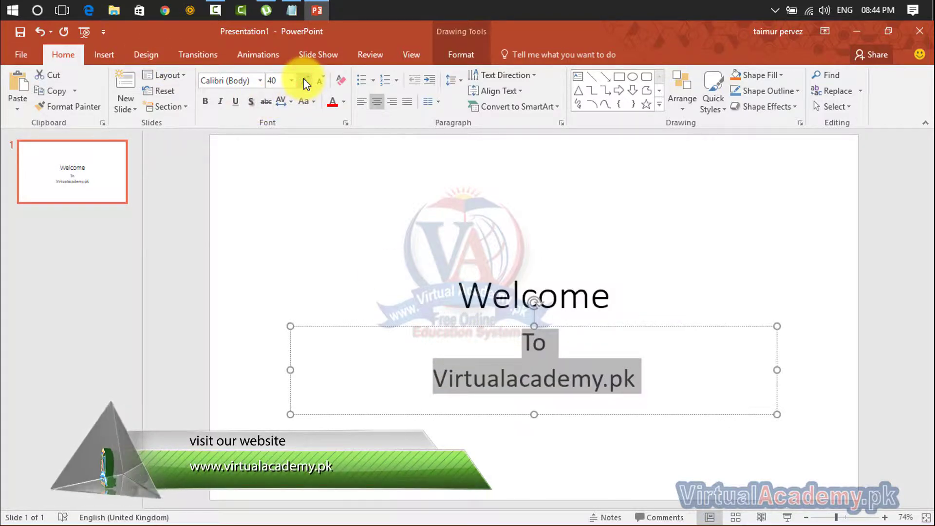
Make the Welcome title bold, 115 pt, shadowed and red.
click(549, 275)
drag(610, 293, 451, 304)
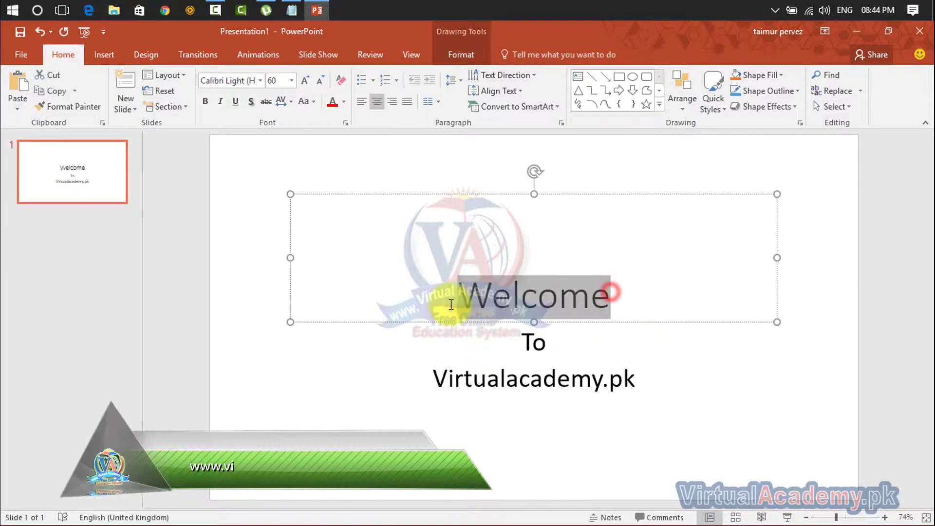
click(205, 100)
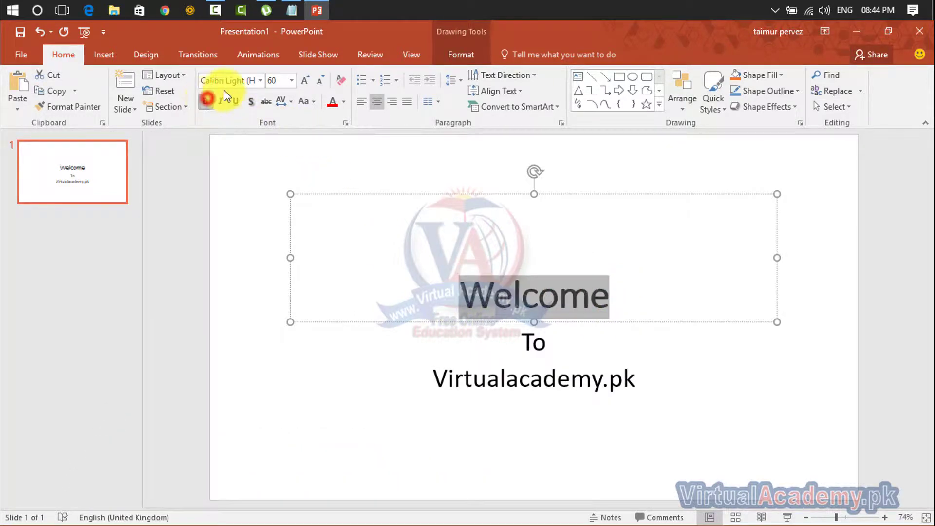
click(310, 79)
click(311, 79)
click(310, 79)
click(311, 79)
click(310, 79)
click(310, 79)
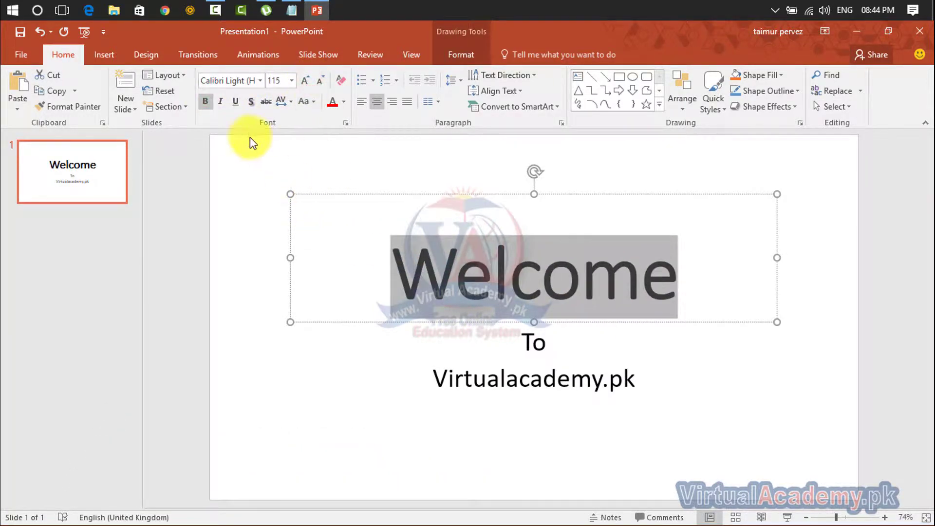
click(248, 108)
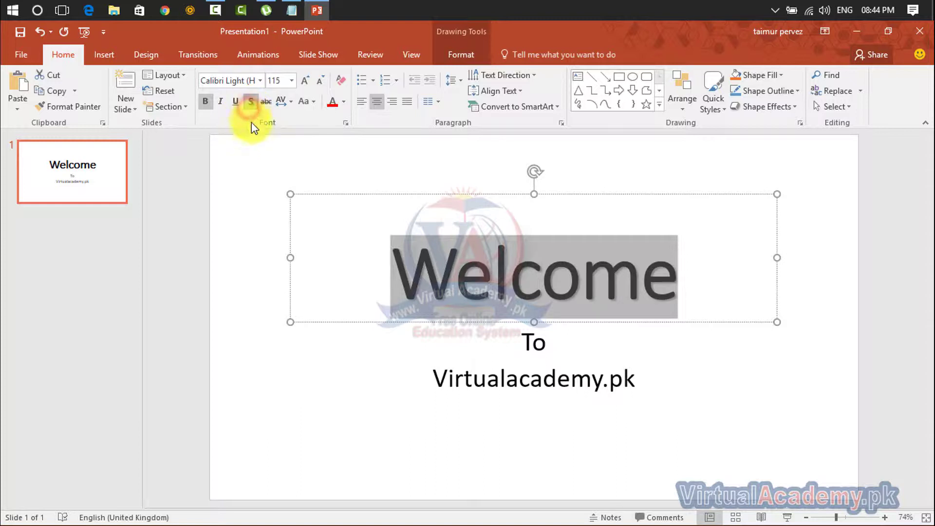
click(241, 154)
click(664, 281)
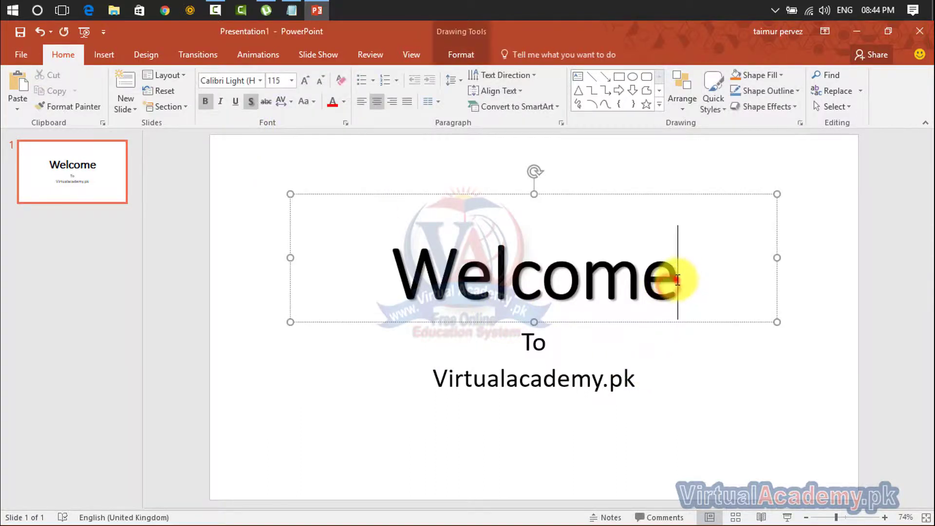
drag(664, 282, 359, 282)
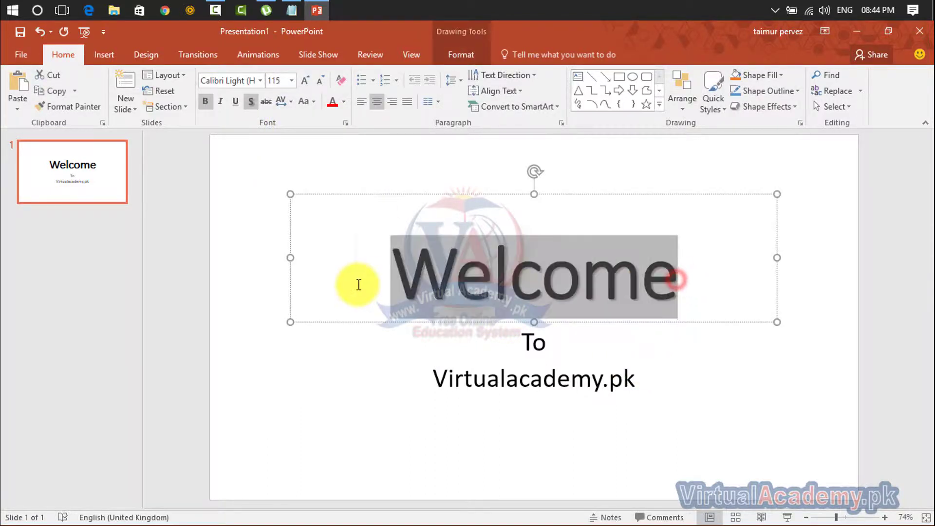
click(329, 103)
Change the Welcome title's font to Arial, accepting the font substitution warning.
click(530, 350)
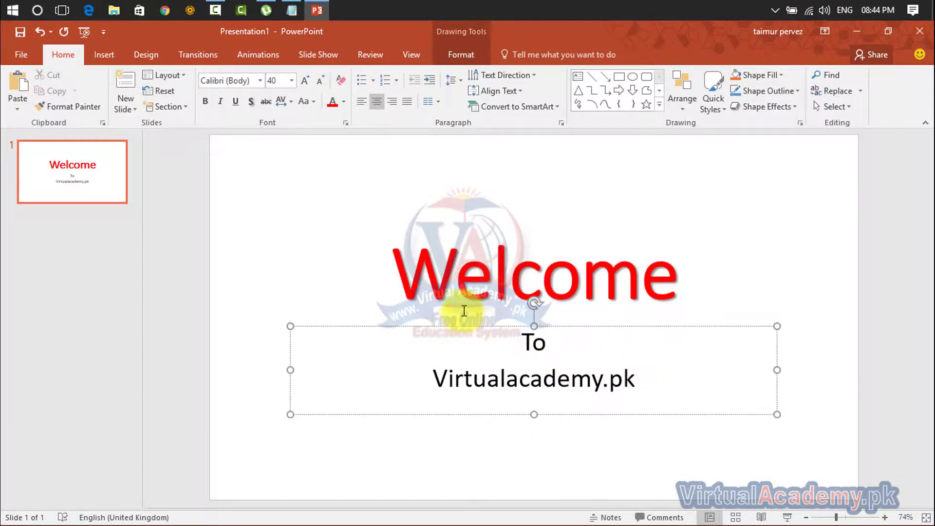
click(455, 283)
drag(377, 260, 716, 288)
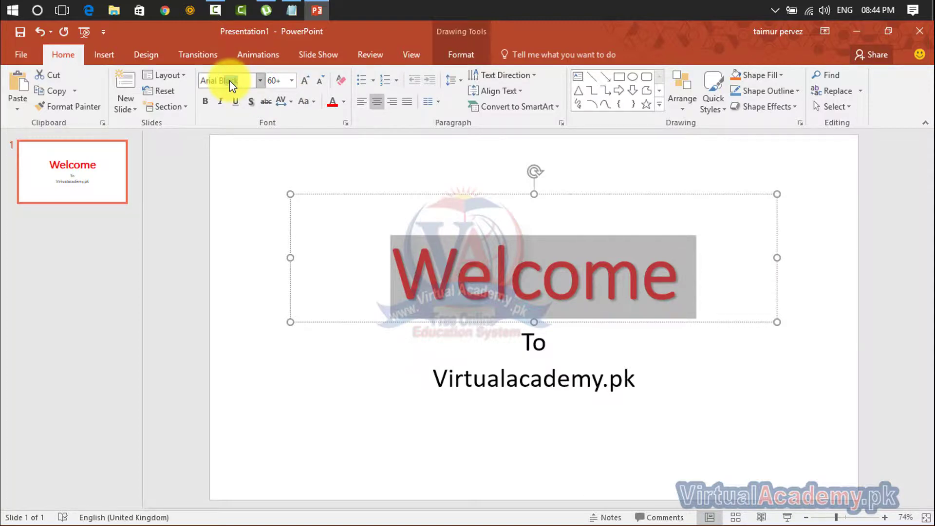
key(Return)
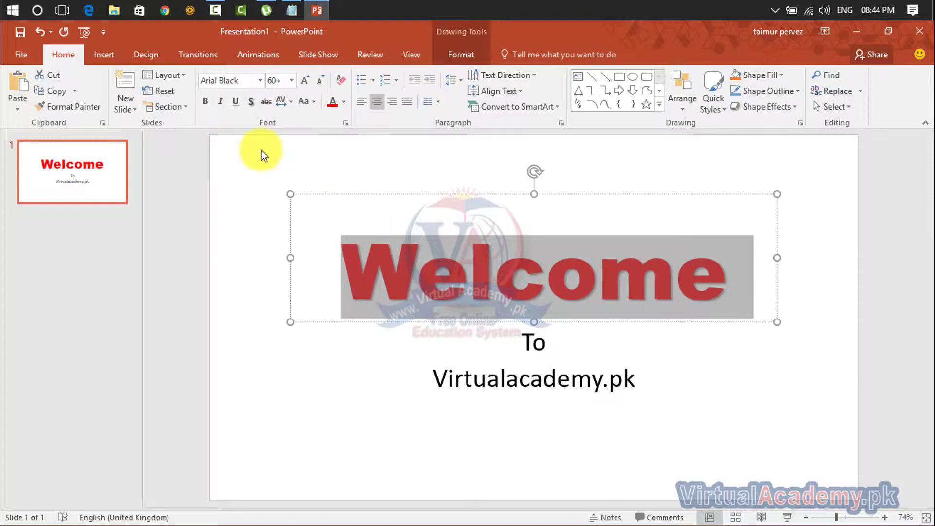
click(244, 86)
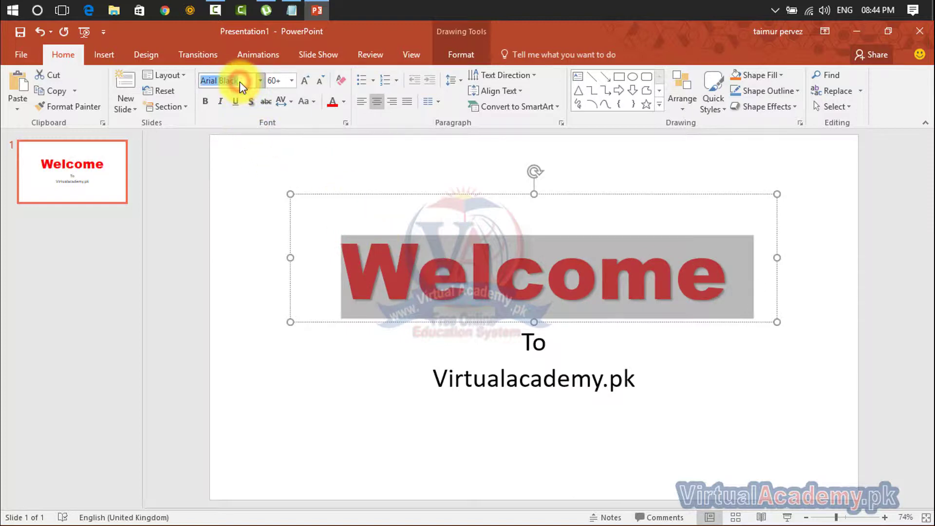
click(239, 81)
key(BackSpace)
key(BackSpace)
key(BackSpace)
key(Return)
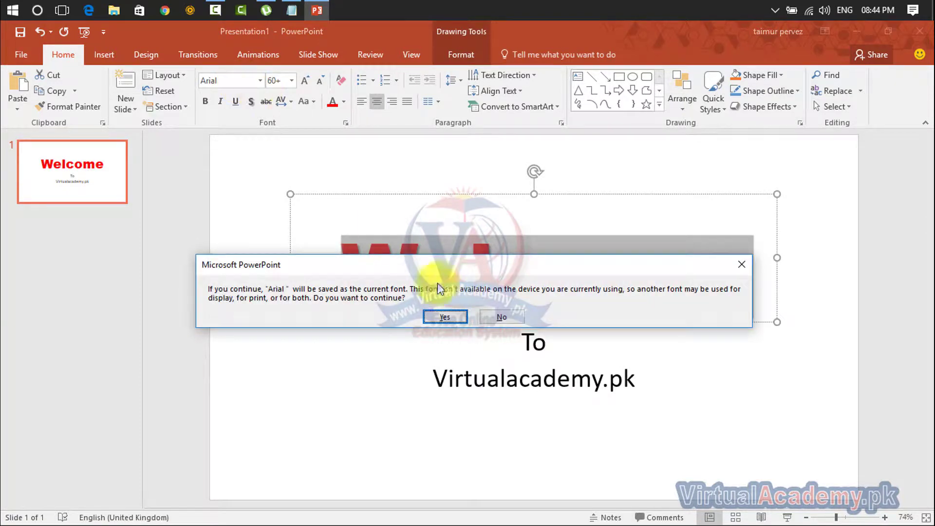
click(444, 318)
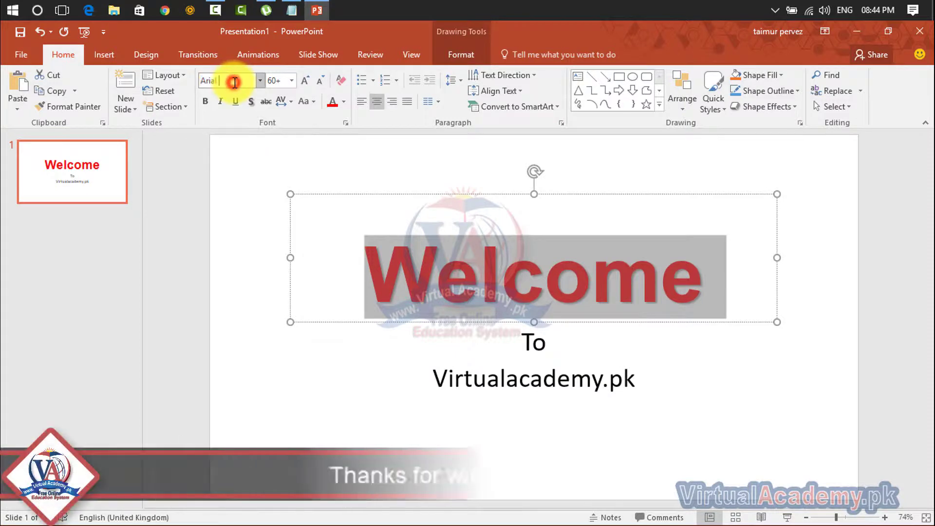
click(238, 162)
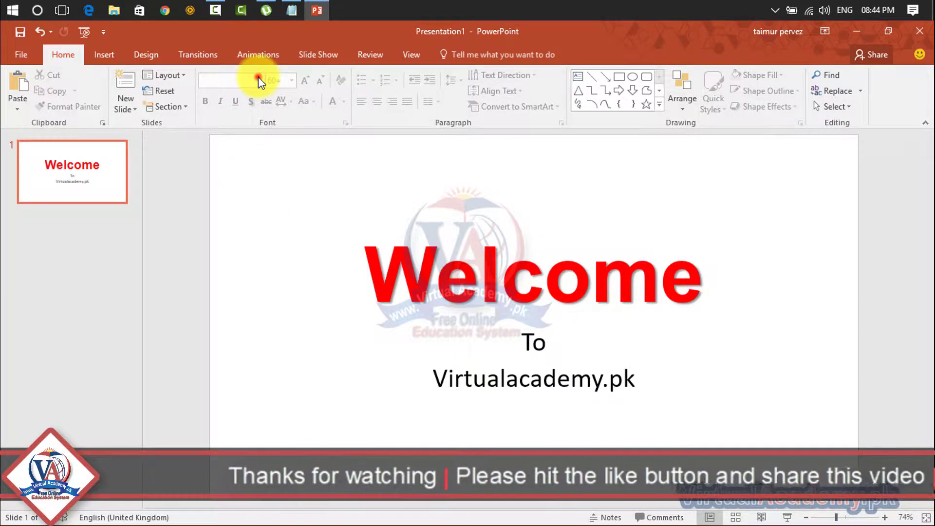
click(458, 292)
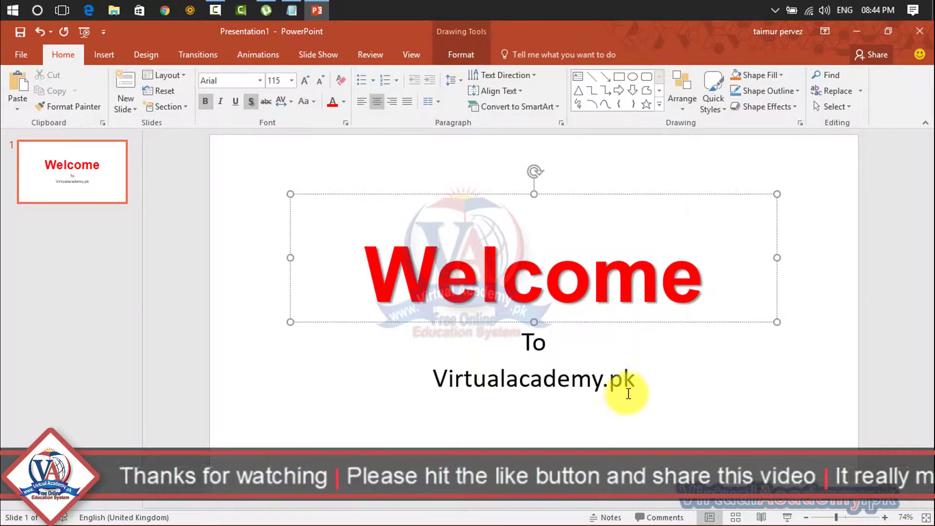
Make the 'To Virtualacademy.pk' subtitle bold at 48 pt.
drag(635, 381, 523, 350)
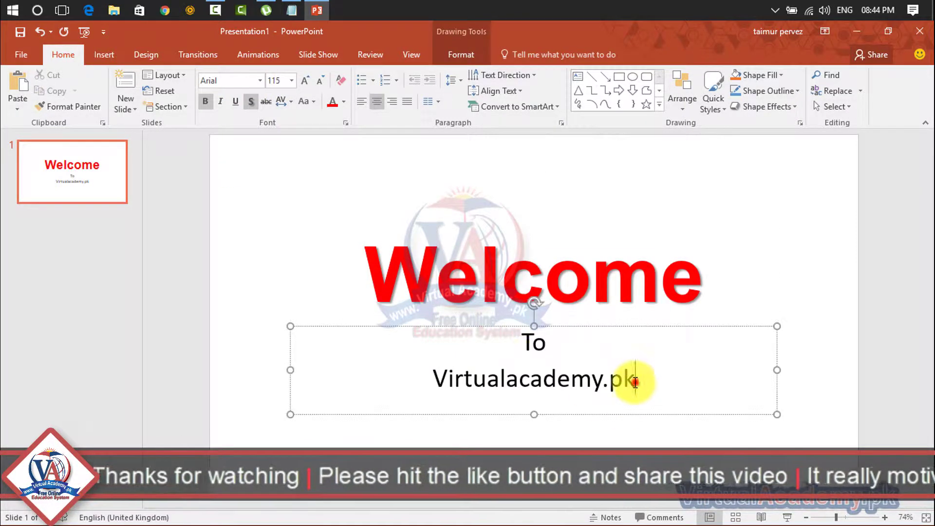
click(206, 102)
click(306, 81)
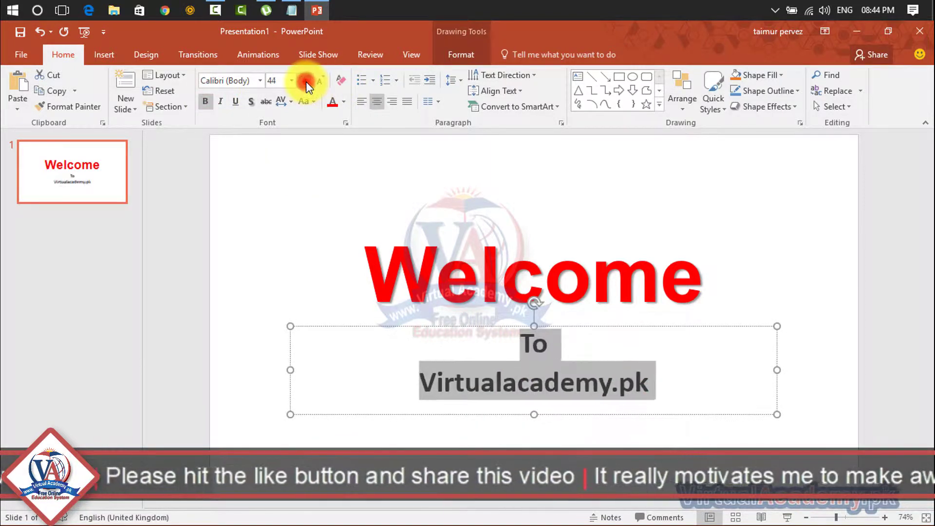
click(306, 81)
click(301, 137)
click(137, 152)
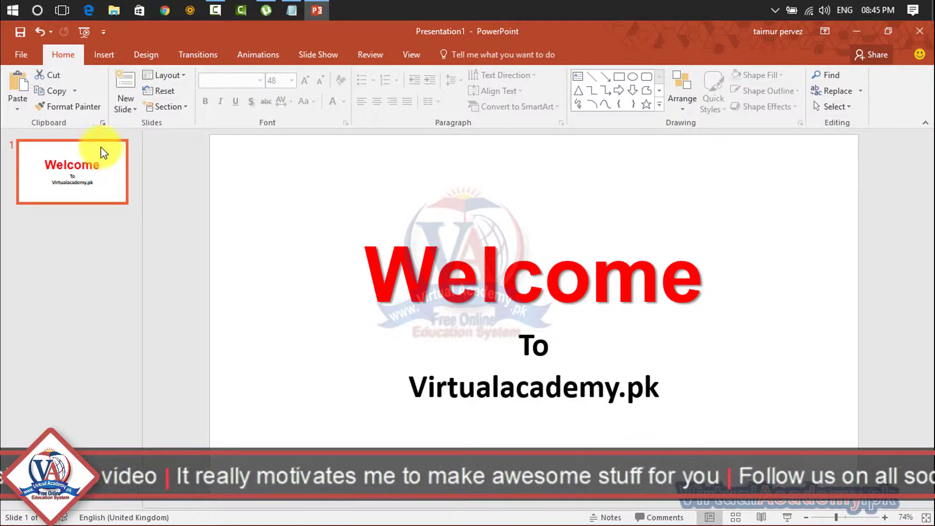
Add a second slide titled 'Computer'.
click(126, 85)
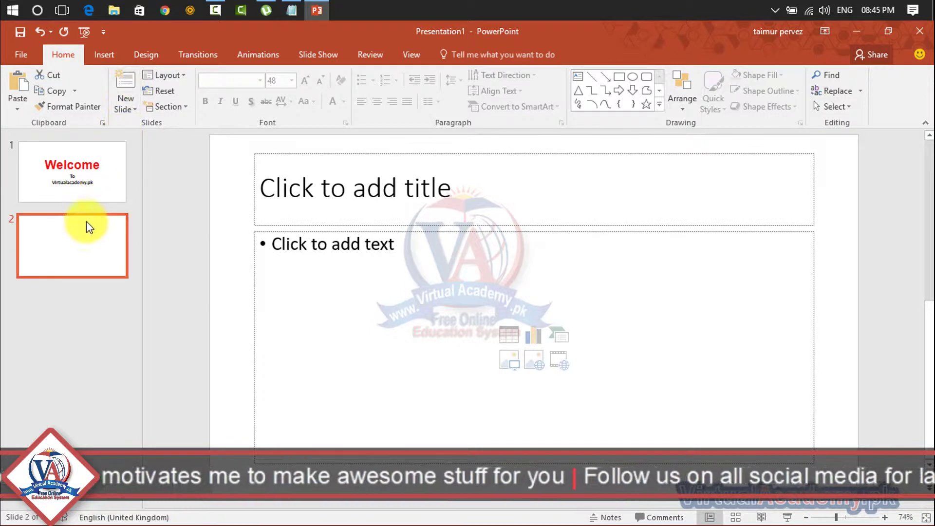
click(323, 185)
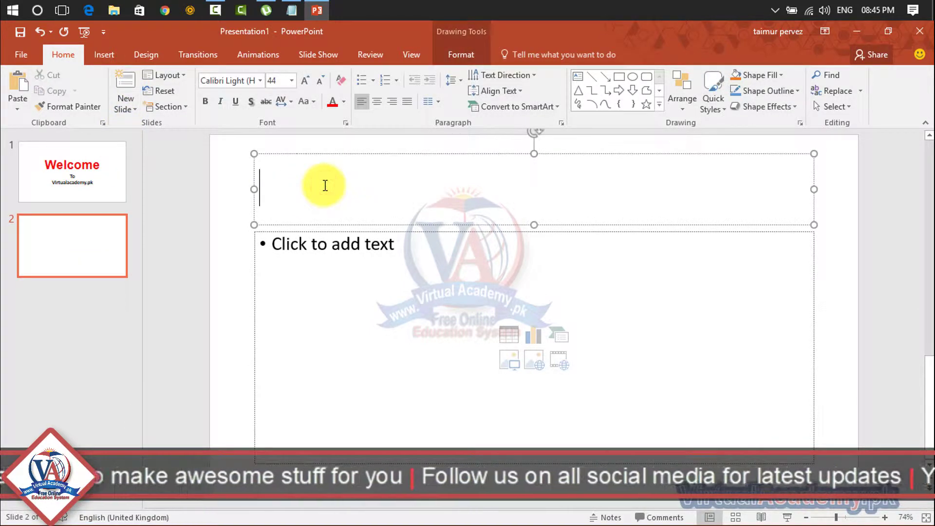
text(Computer)
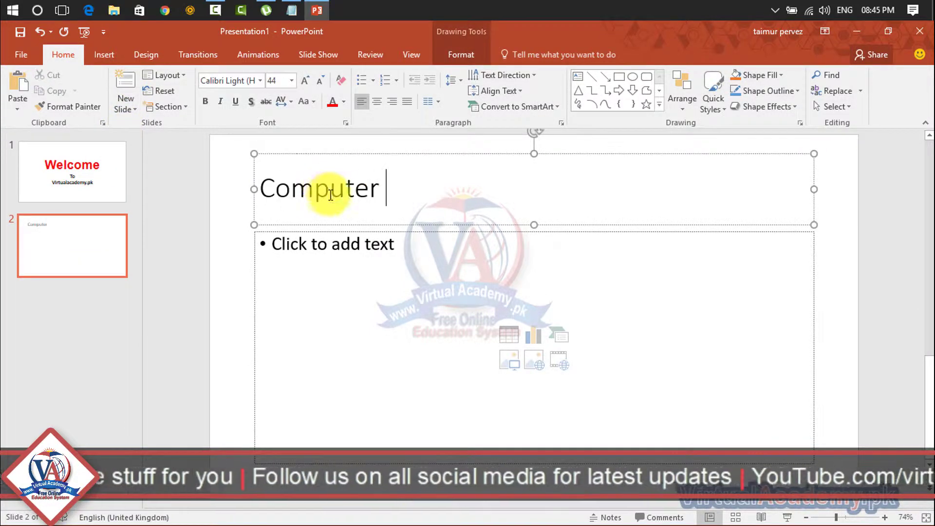
Type the first tab-aligned acronym bullets: C Commonly and O Operating.
click(374, 248)
text(C)
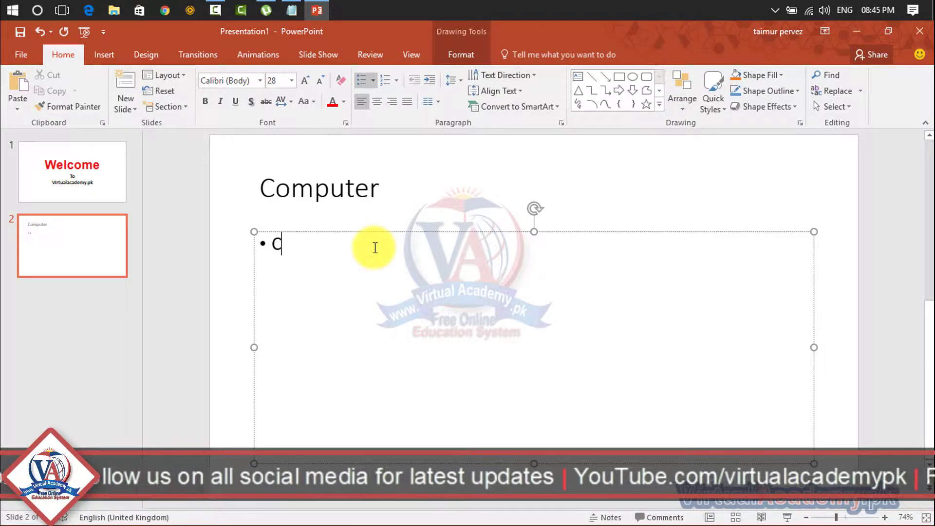
key(Tab)
text(Com)
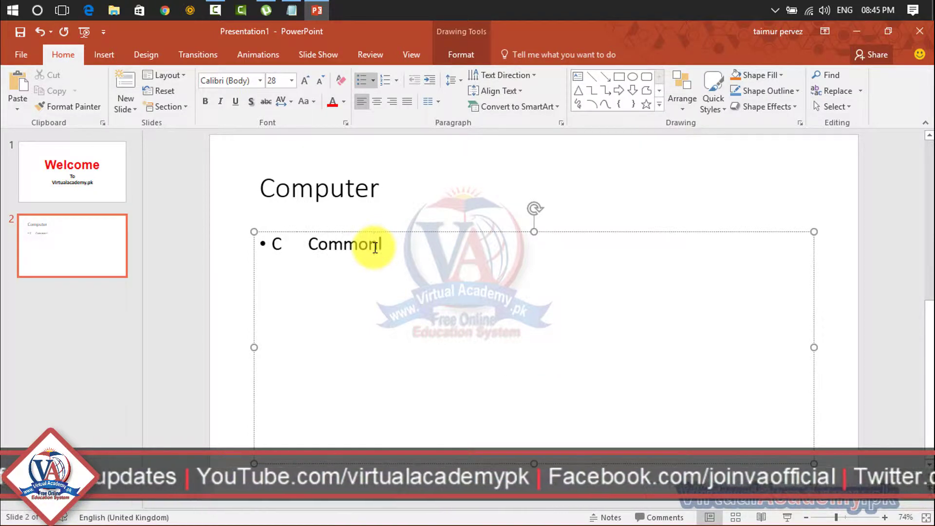
text(C)
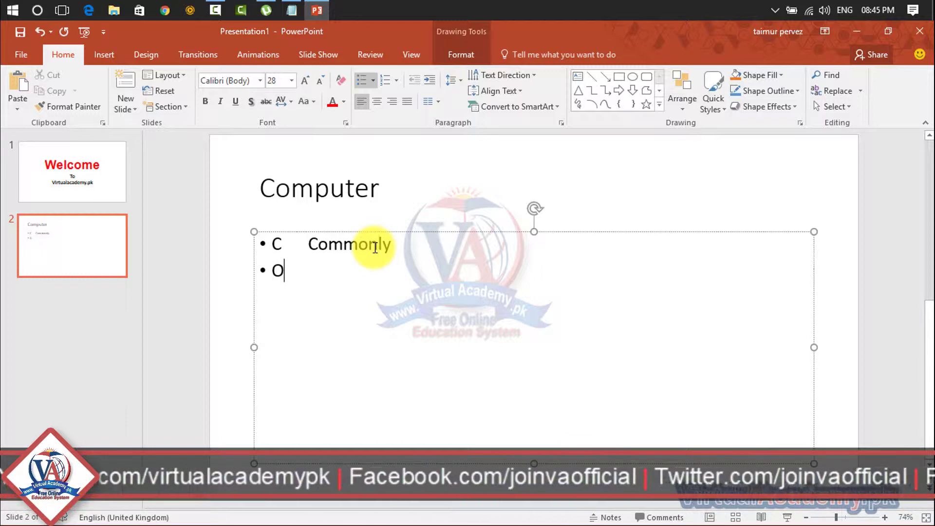
key(Tab)
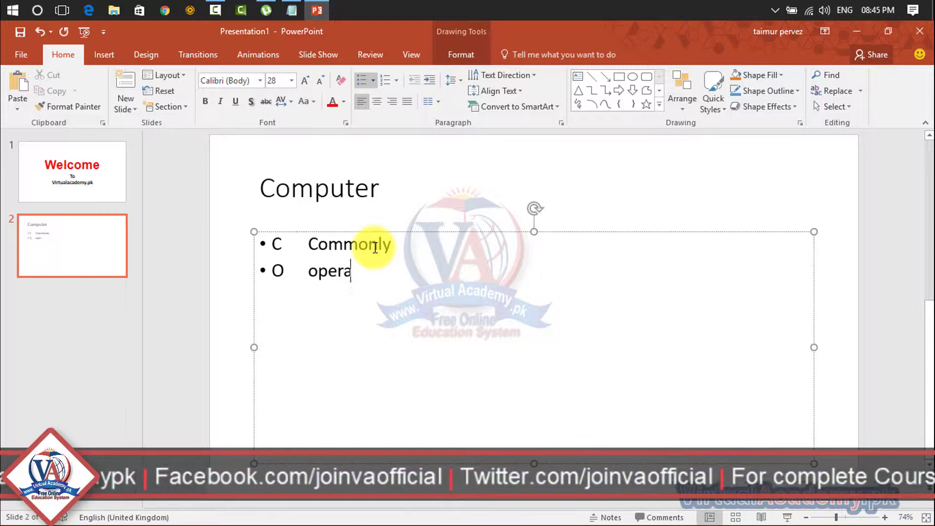
click(363, 246)
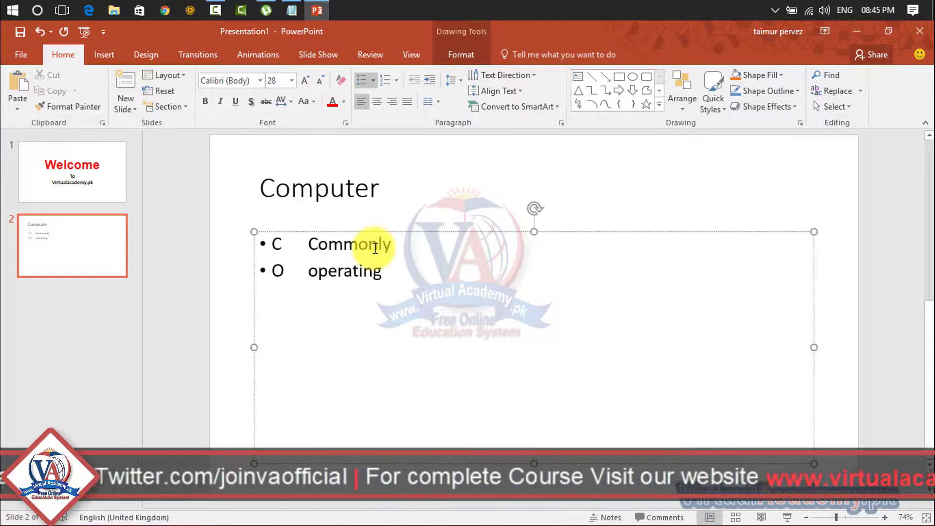
key(Delete)
text(O)
key(Right)
key(Right)
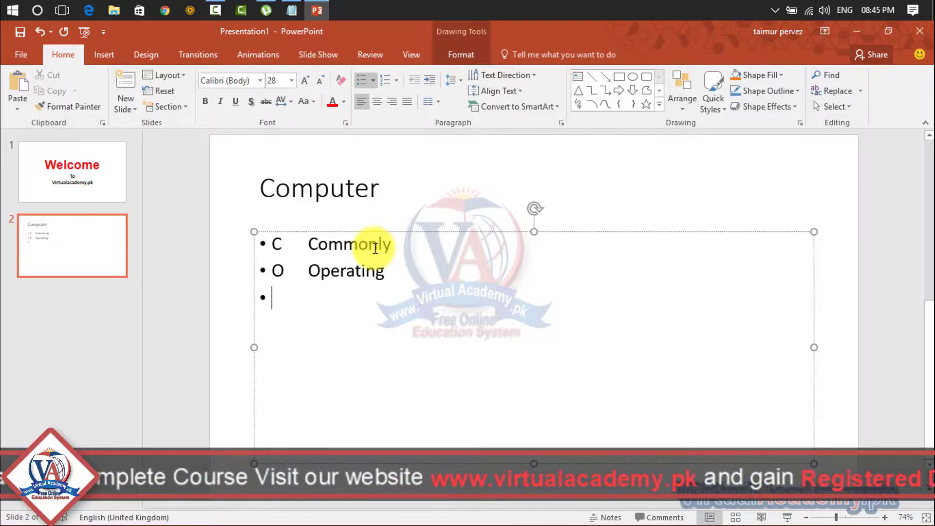
Continue the acronym bullets with M Machine, P People, U Use, T travel, through R Research.
text(M)
key(Tab)
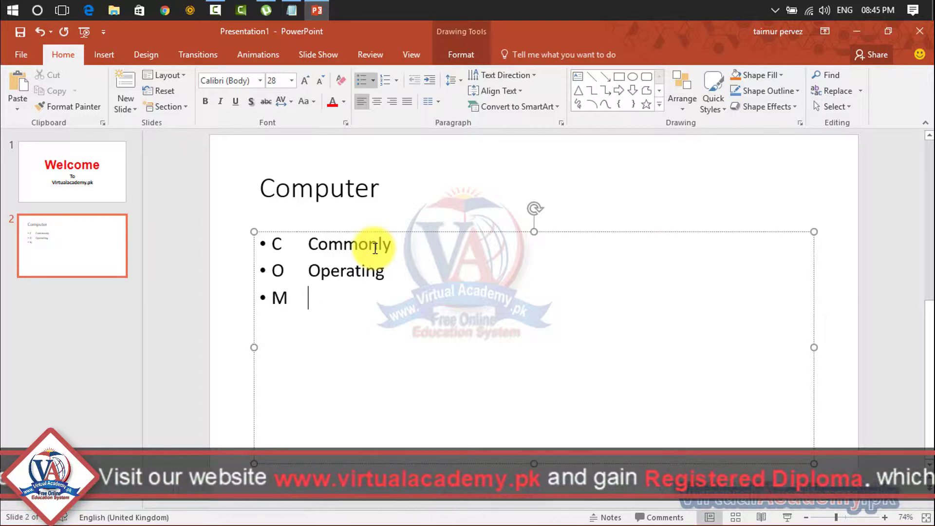
text(Machine)
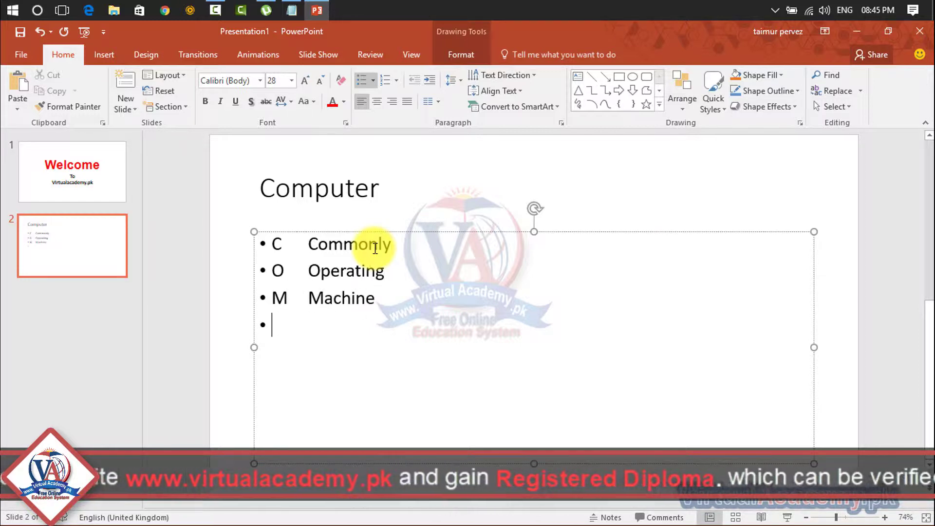
text(P)
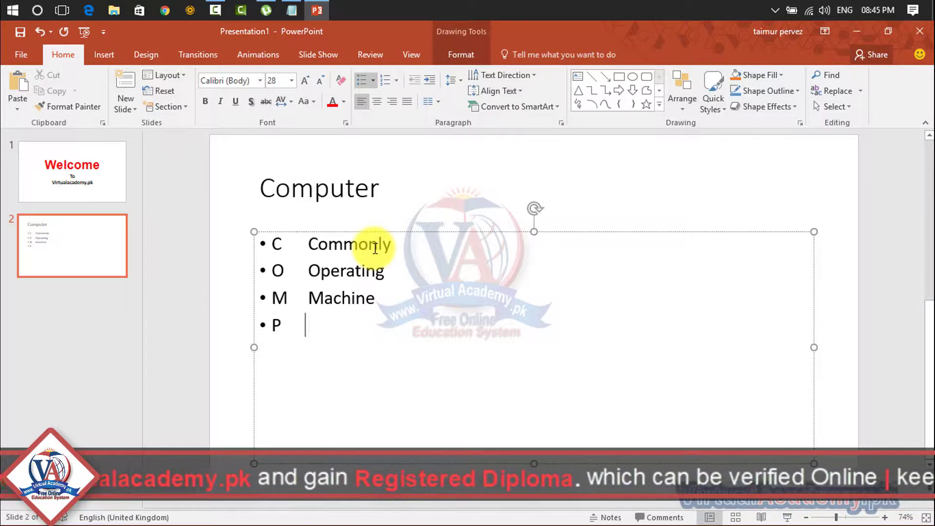
text(qPeople)
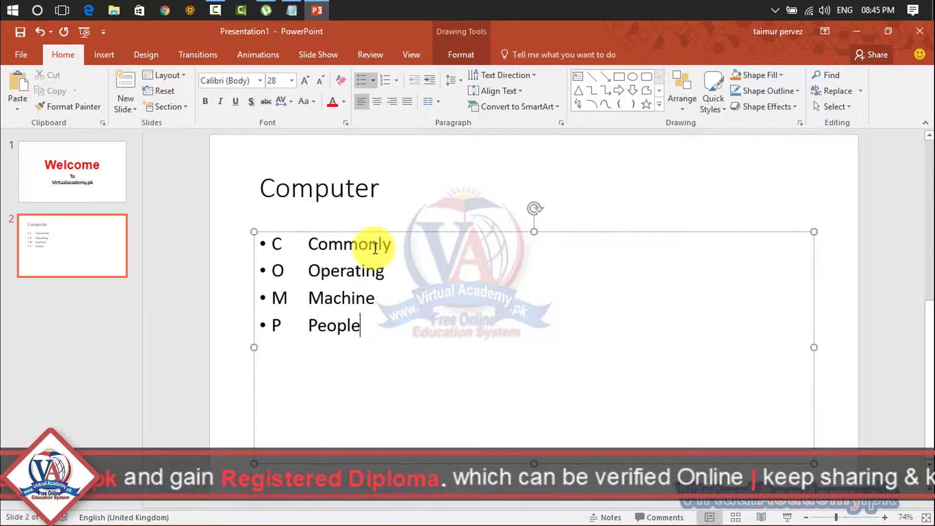
text(U)
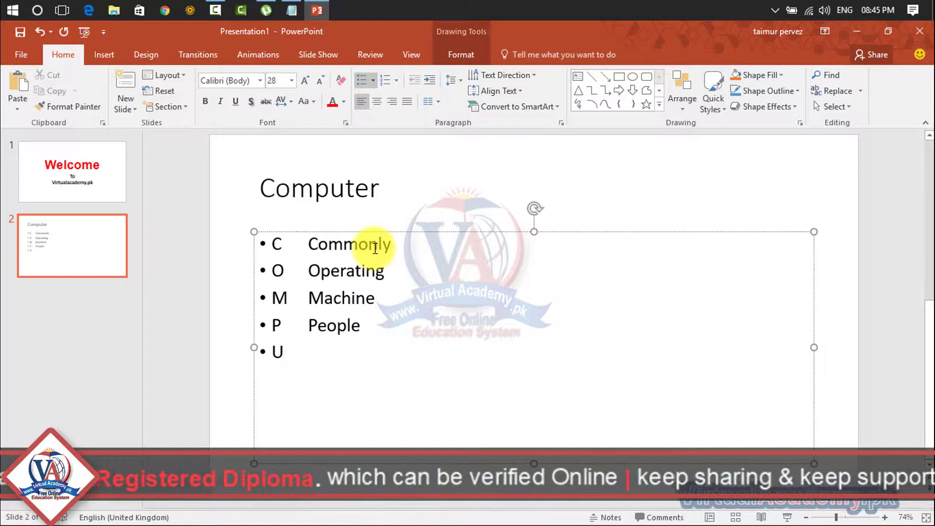
key(Tab)
text(Use)
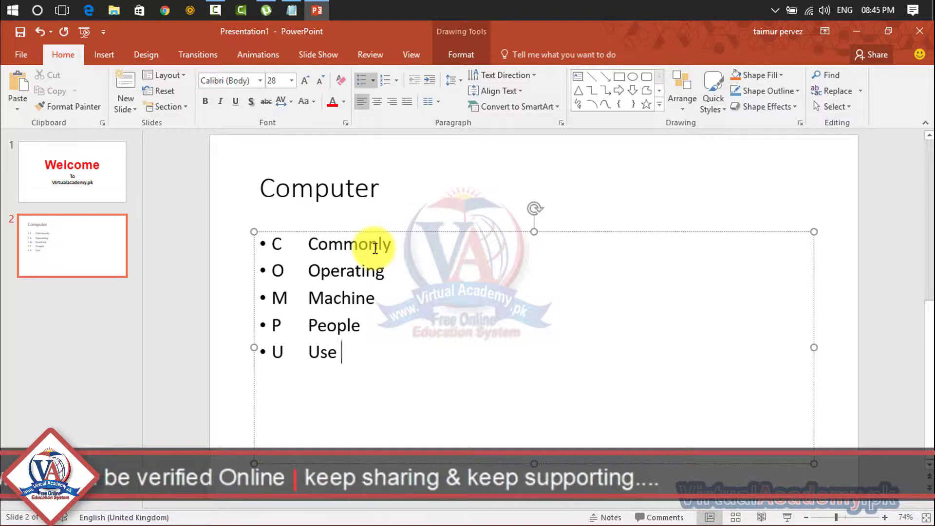
key(Tab)
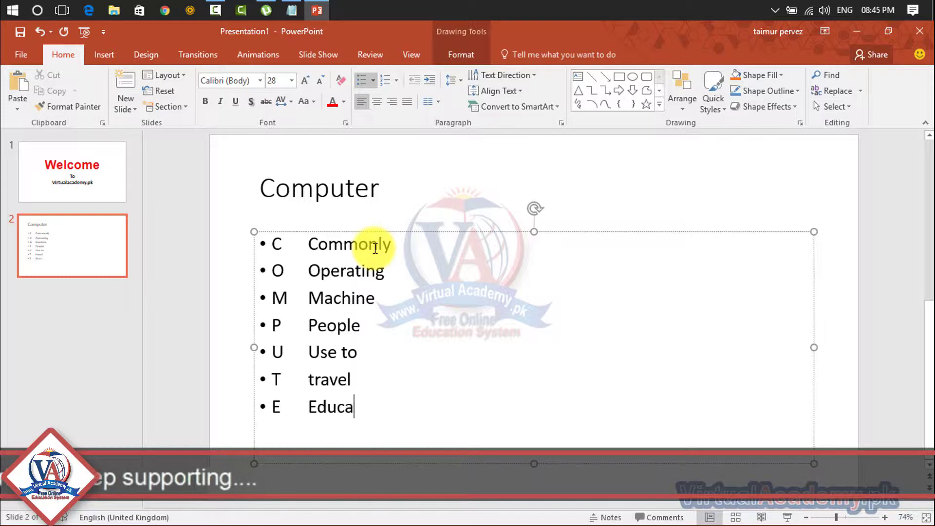
text(tion and )
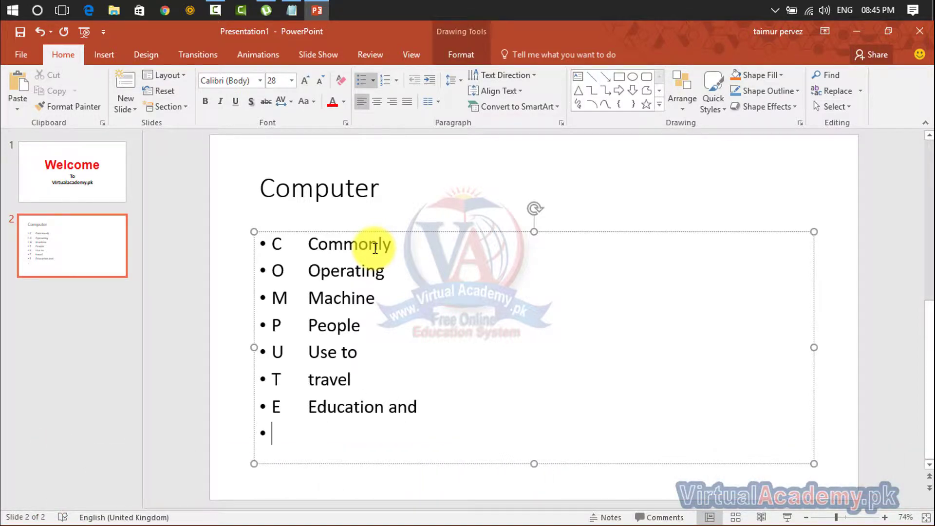
text(R )
text(R)
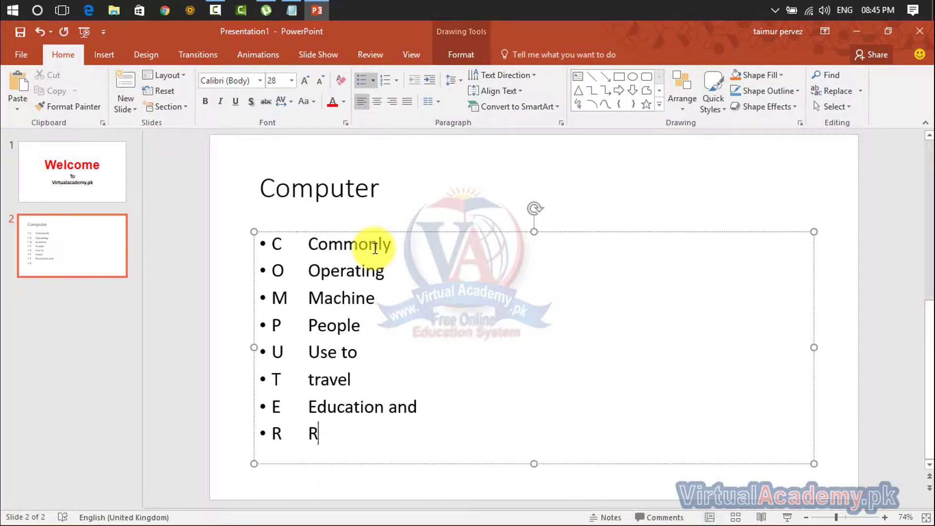
text(esearch on in)
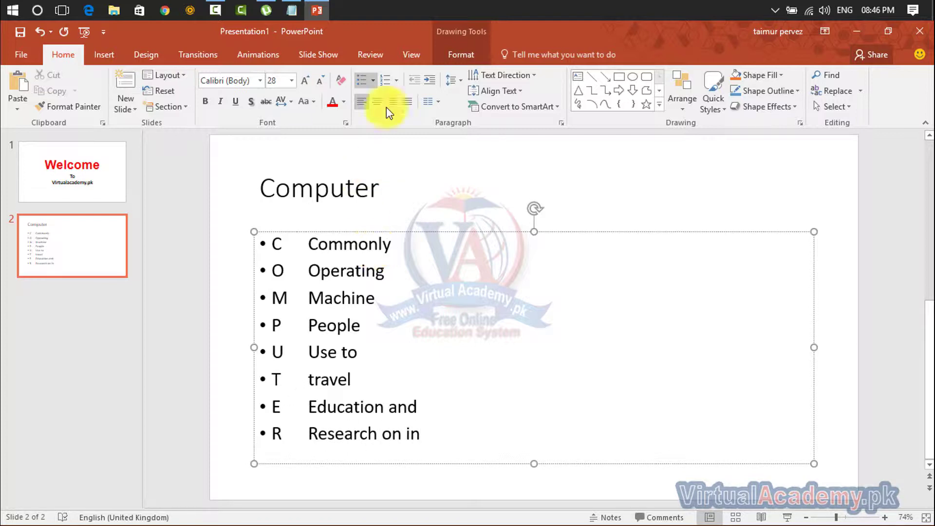
Make the Computer title bold at 60 pt.
click(353, 192)
drag(351, 196, 240, 198)
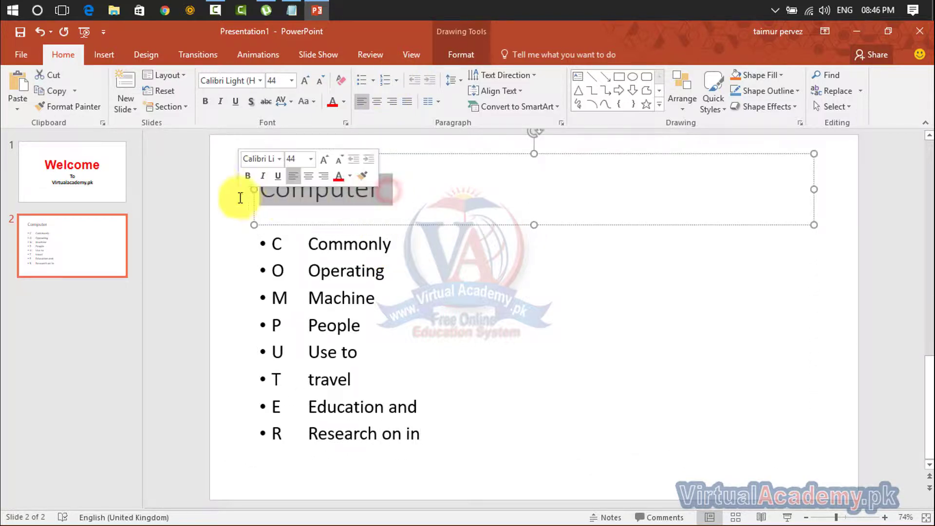
click(207, 101)
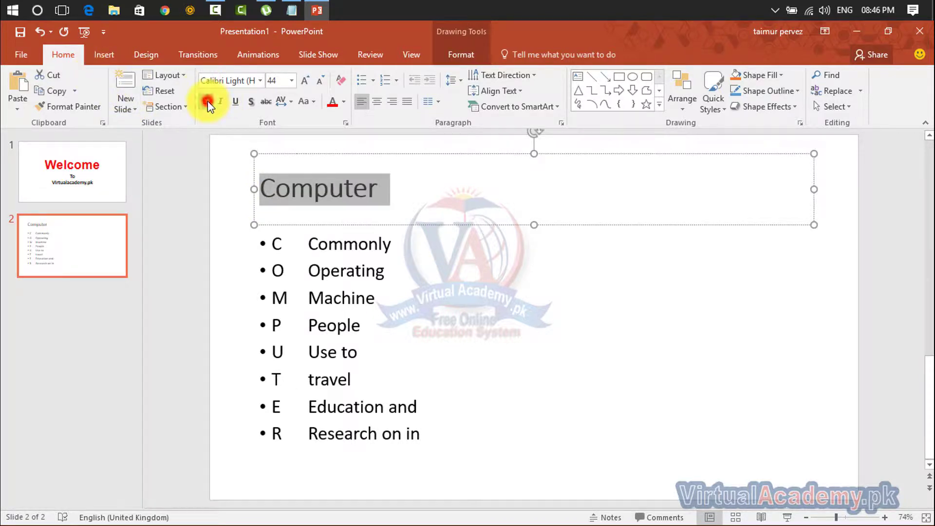
click(301, 86)
click(301, 86)
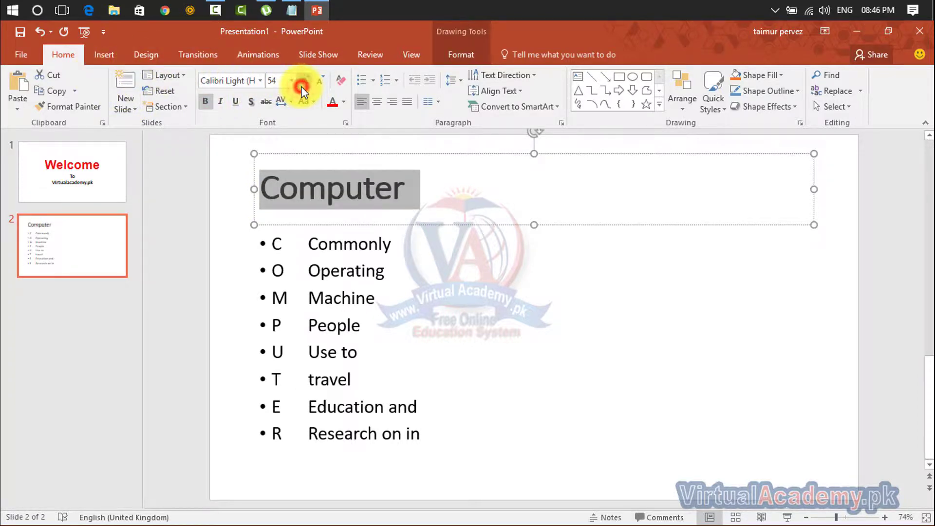
click(300, 86)
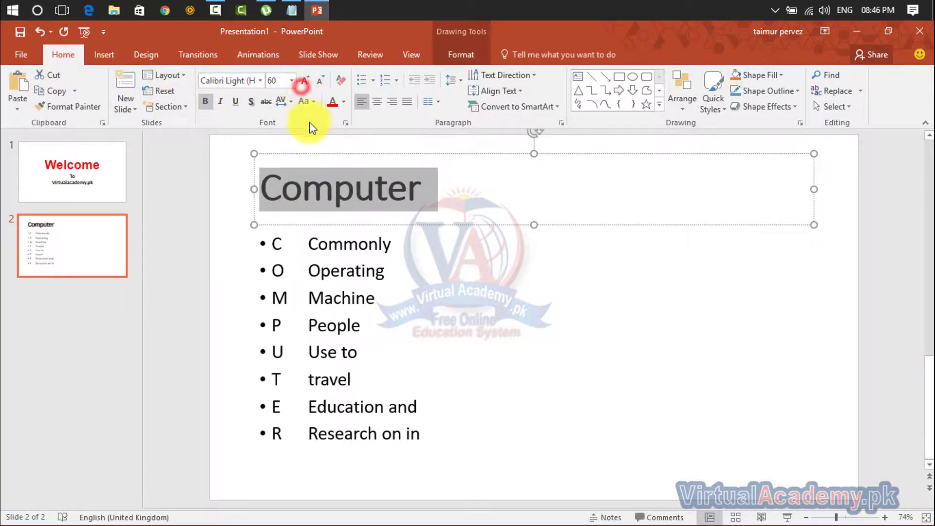
Widen the title box across the slide and apply the orange filled shape style.
click(306, 153)
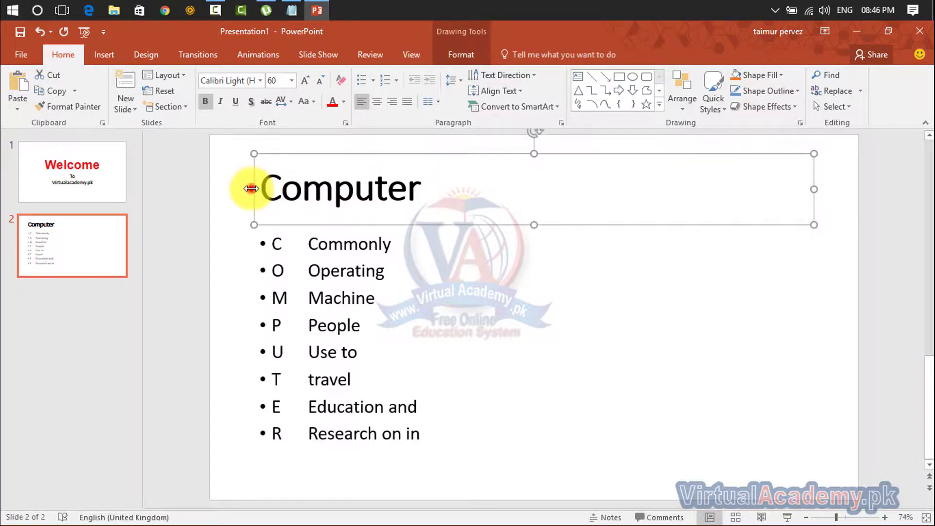
drag(251, 188, 210, 189)
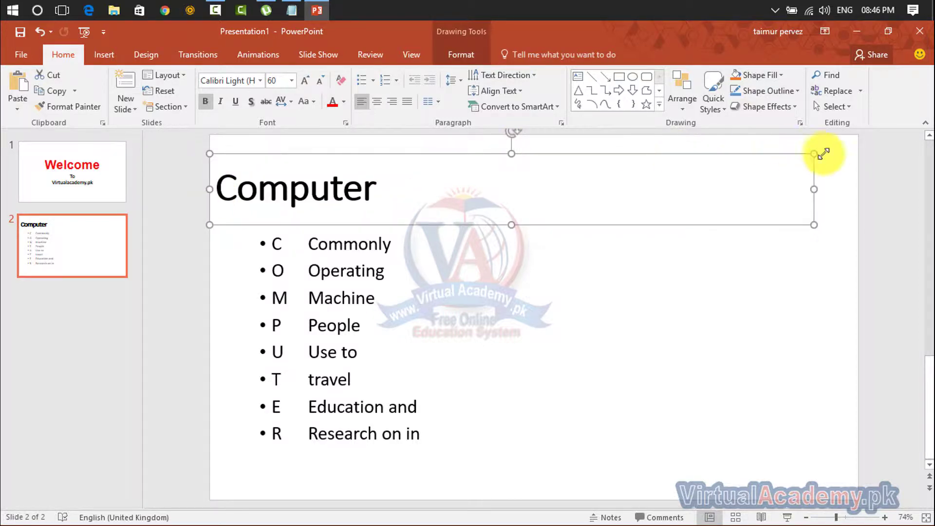
drag(814, 189, 853, 188)
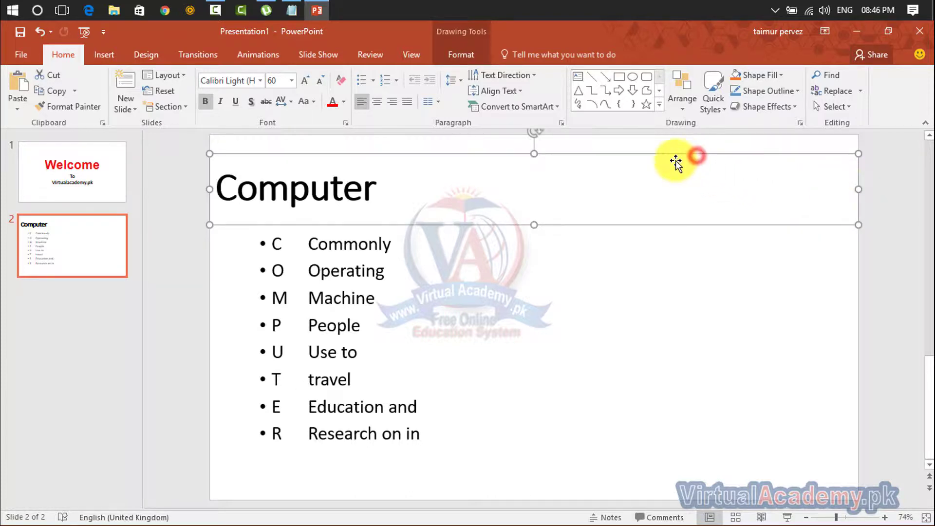
click(464, 53)
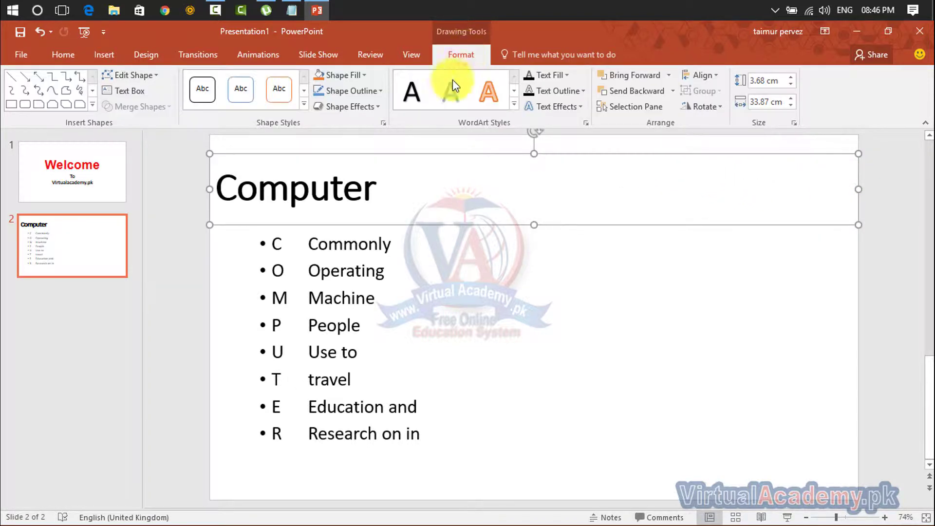
click(303, 103)
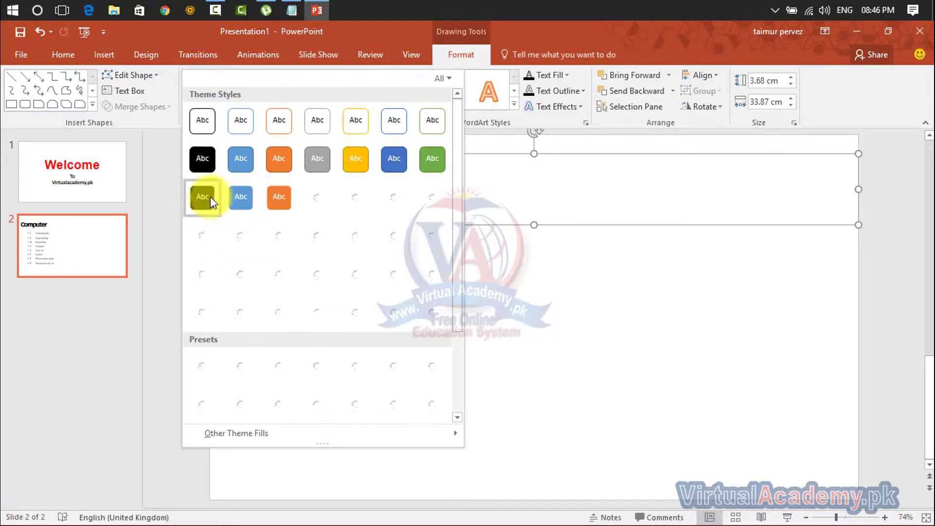
click(273, 166)
click(463, 306)
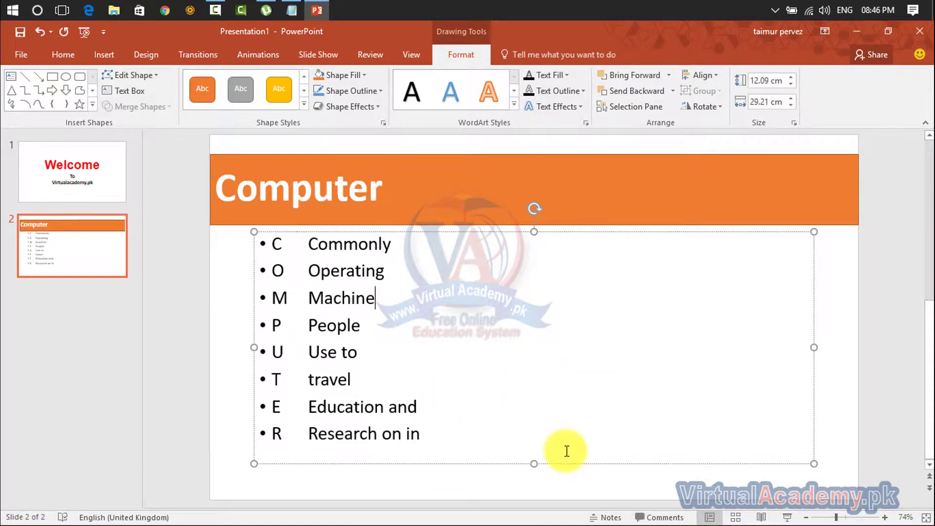
Narrow the list box to fit its text and capitalise 'Travel'.
drag(254, 347, 210, 344)
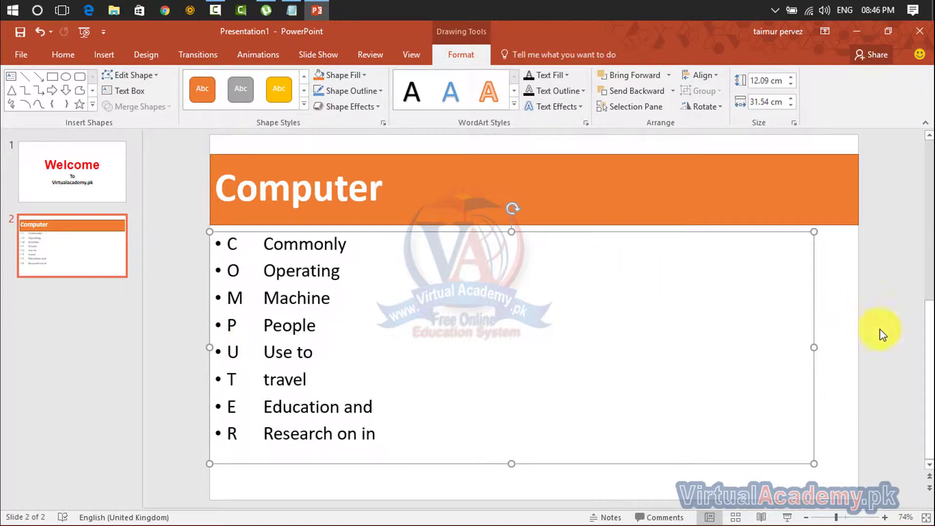
drag(830, 345, 477, 348)
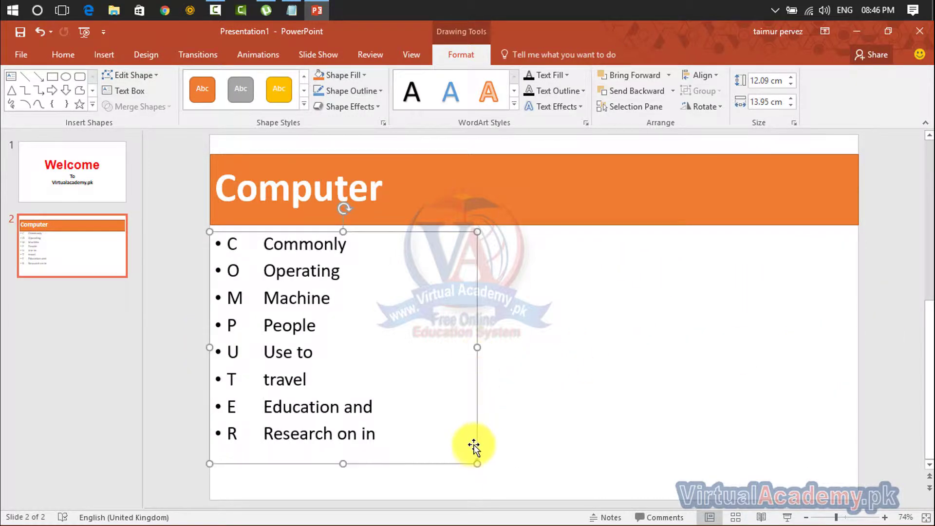
drag(477, 464, 483, 470)
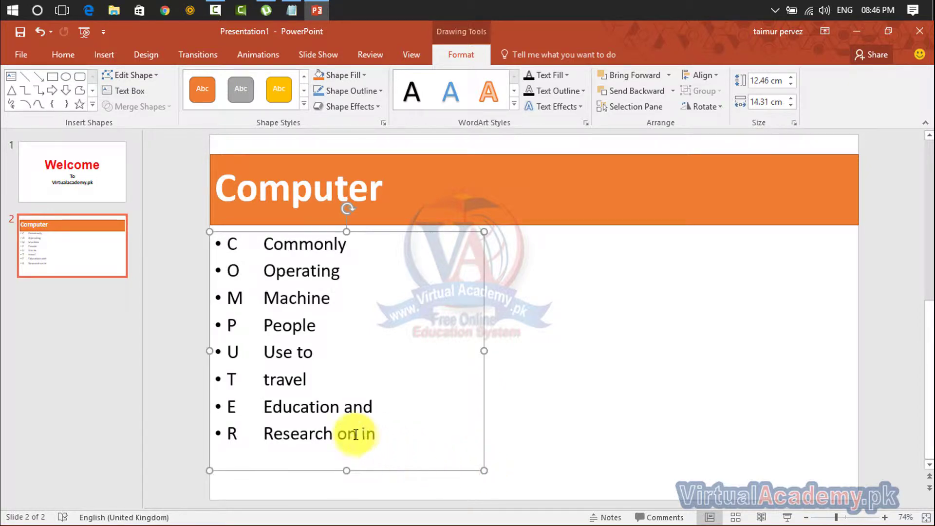
click(269, 379)
key(BackSpace)
text(T)
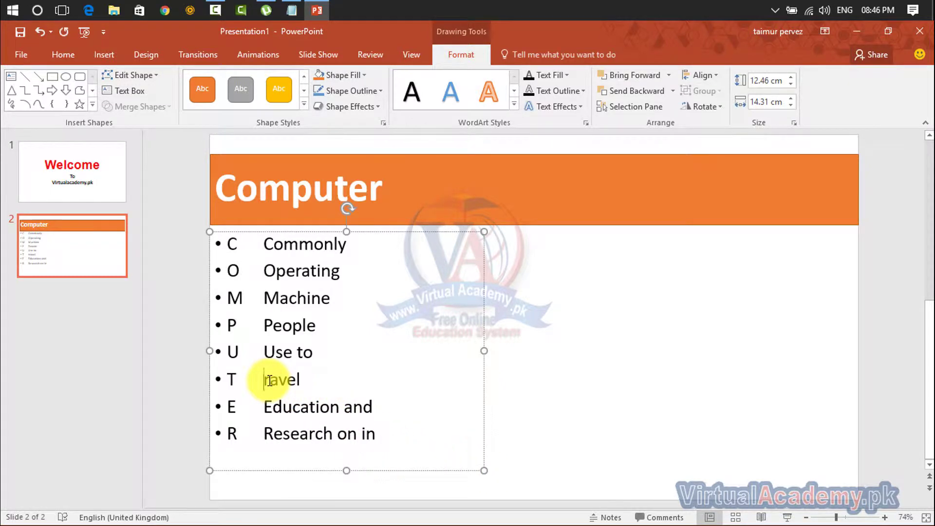
Make all eight bullet lines bold at 32 pt.
drag(380, 434, 207, 249)
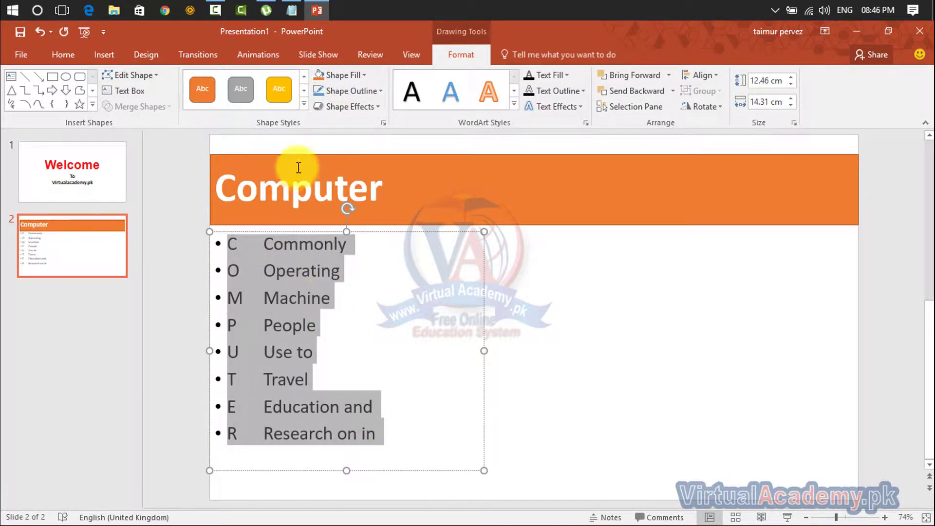
click(65, 54)
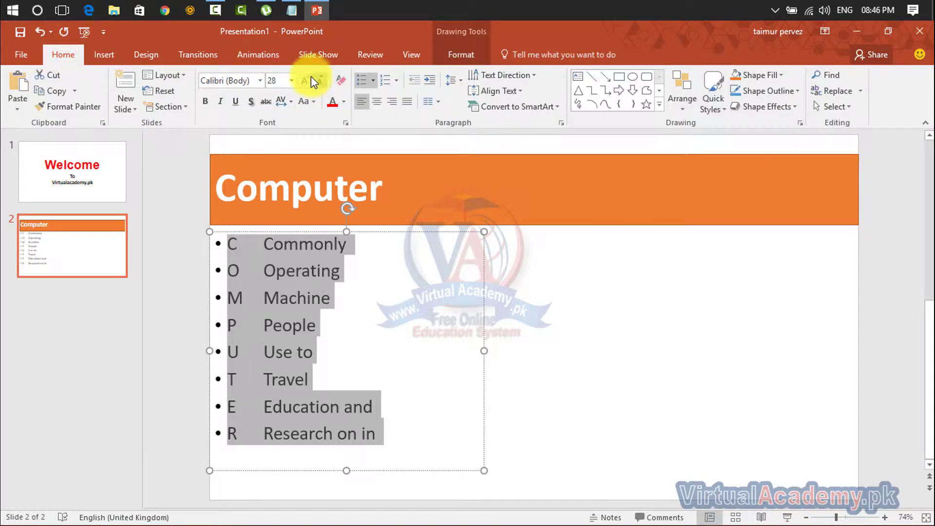
click(208, 100)
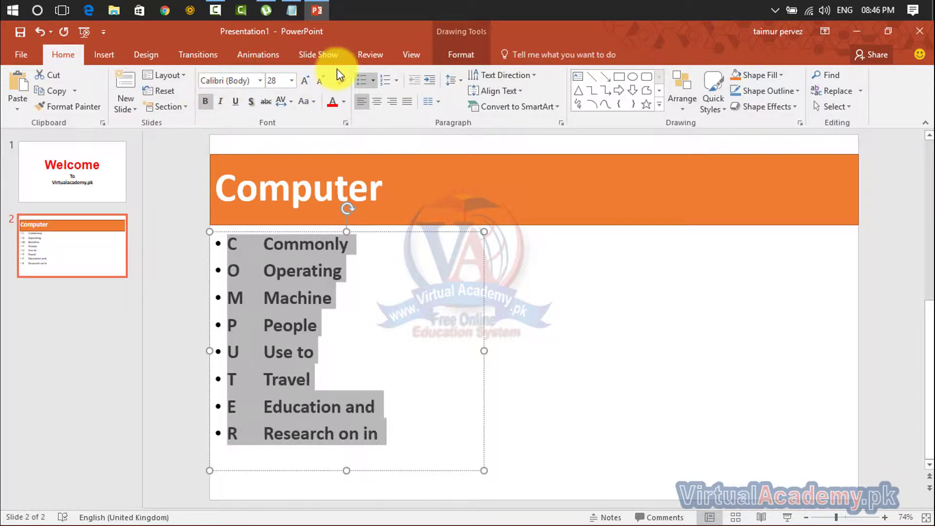
click(304, 81)
click(304, 80)
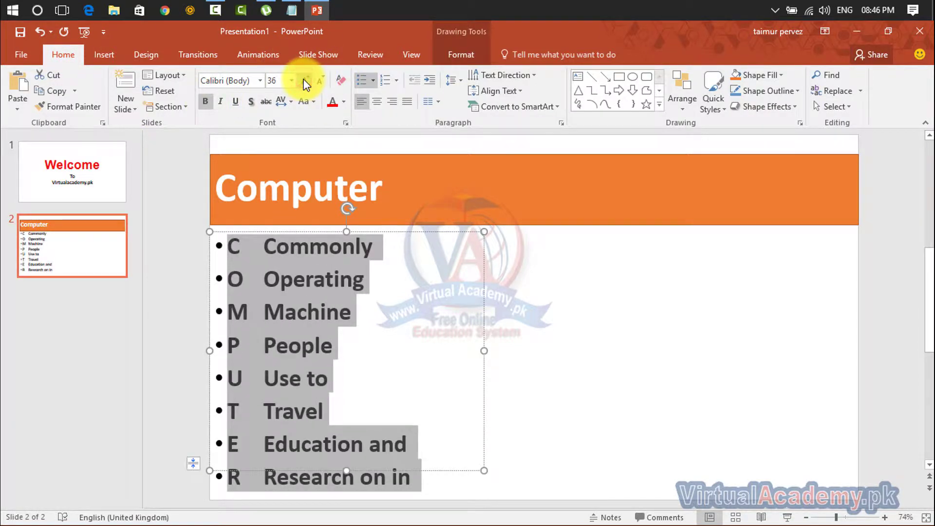
click(318, 80)
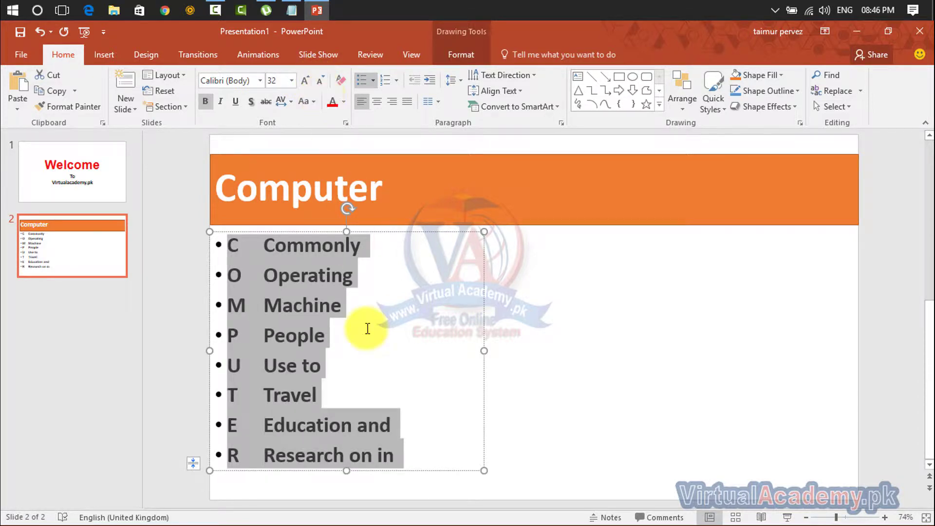
Apply the blue gradient shape style to the list box.
click(465, 57)
click(303, 104)
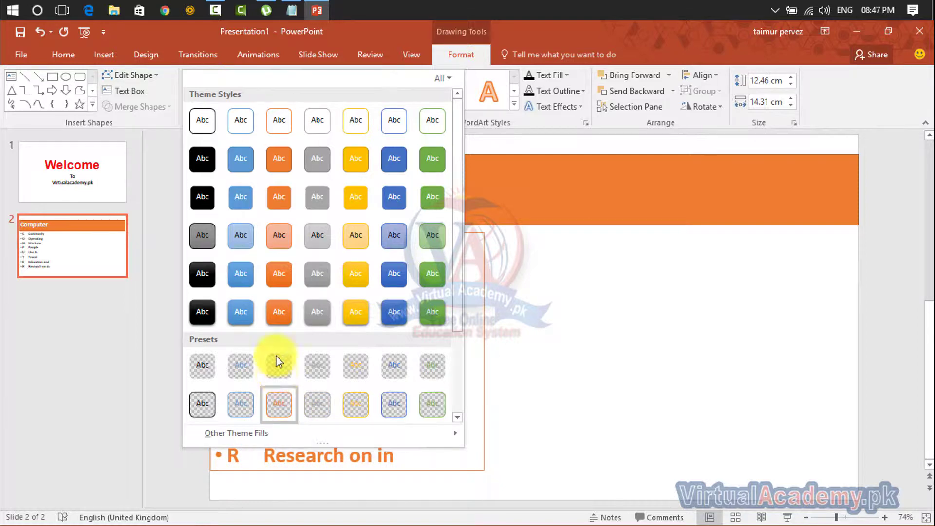
click(250, 317)
click(631, 318)
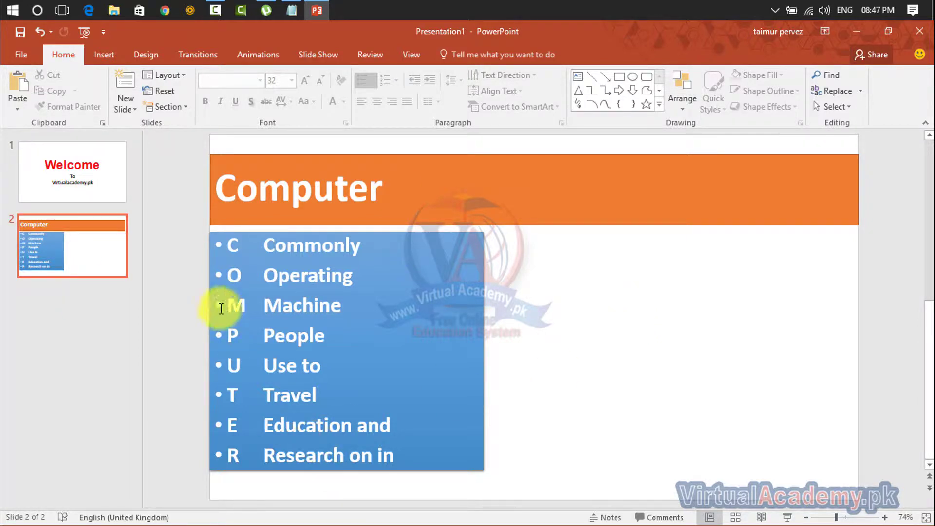
click(95, 52)
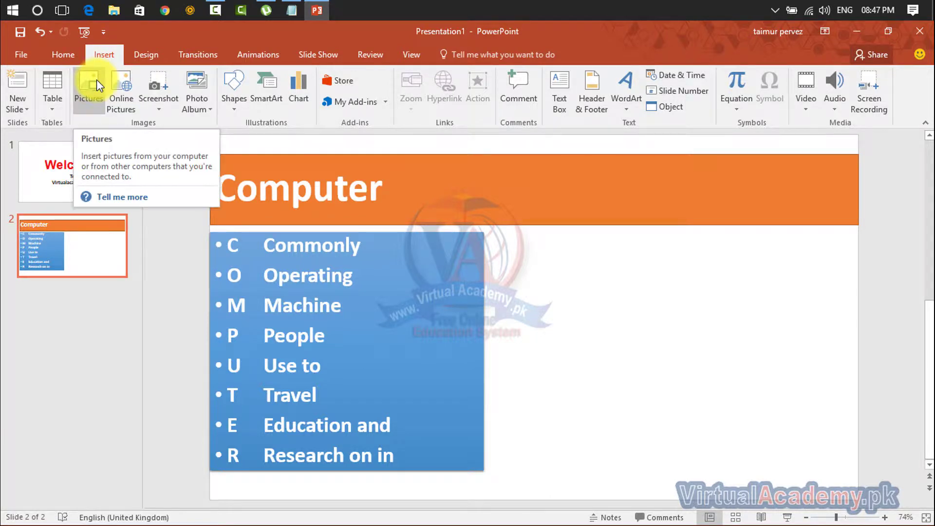
click(124, 88)
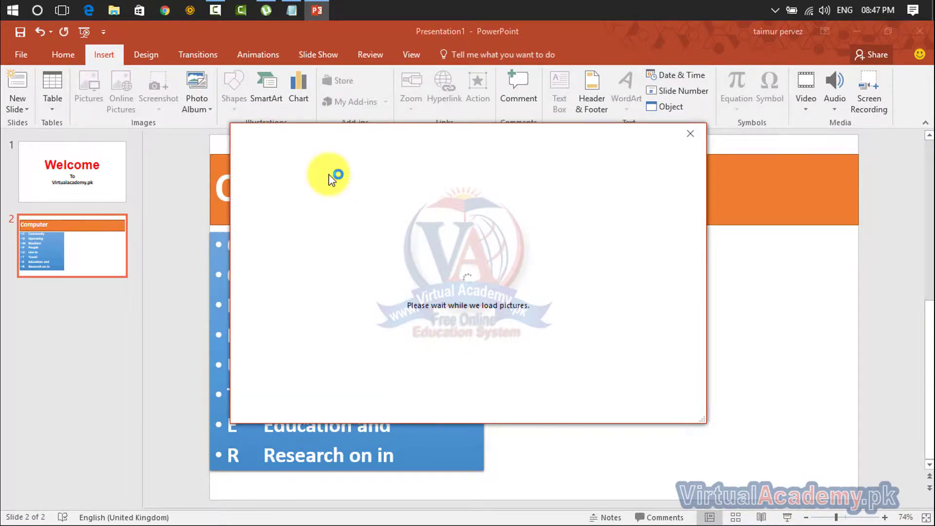
click(690, 135)
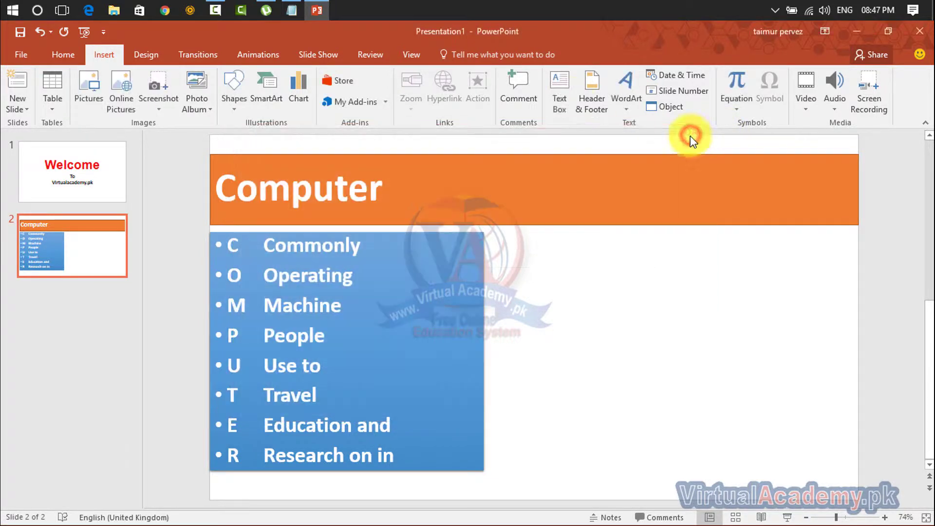
click(494, 53)
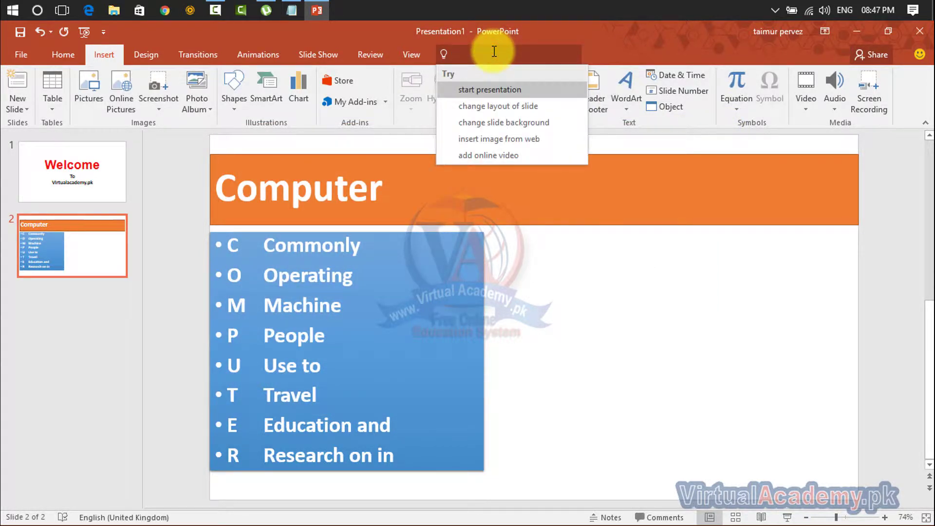
text(Clip)
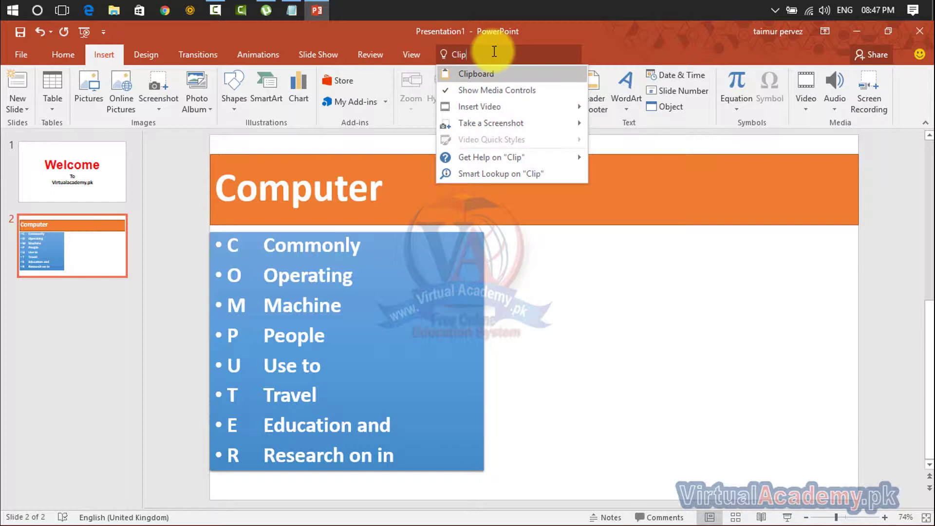
text(art)
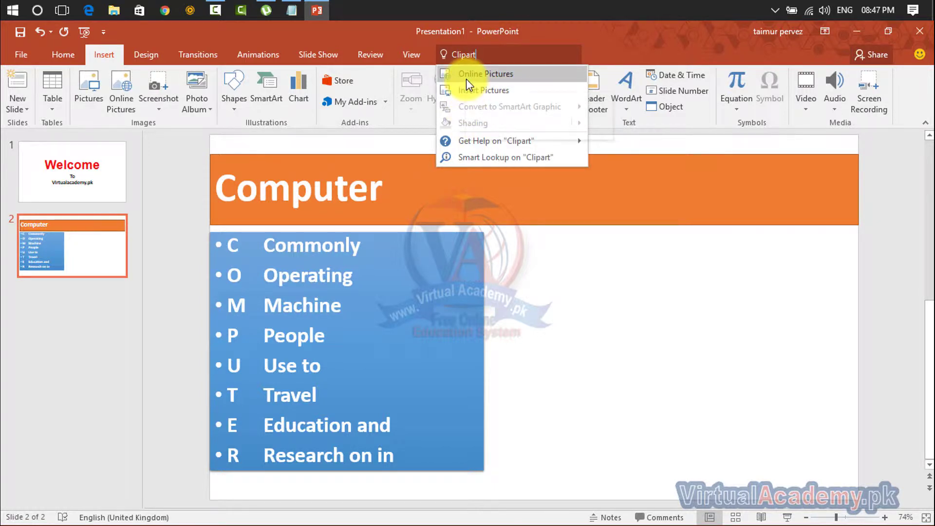
mouse_move(496, 140)
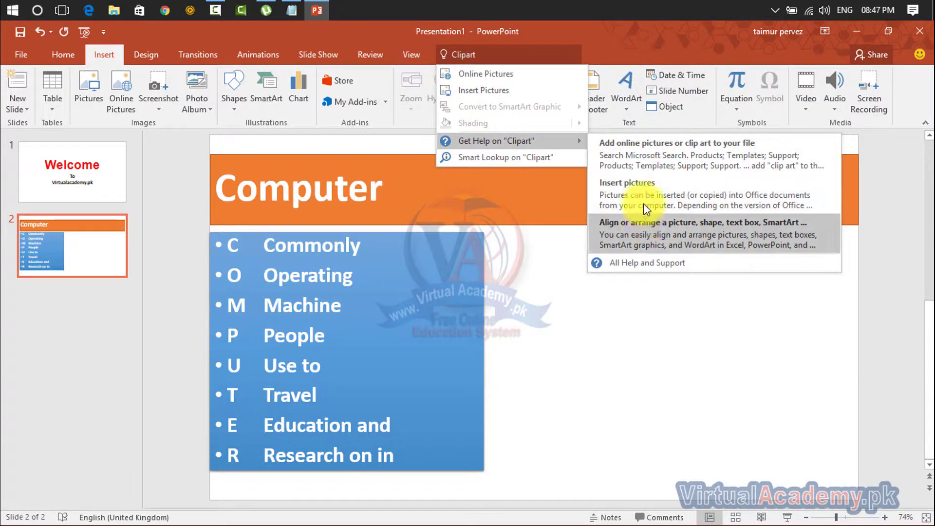
click(656, 157)
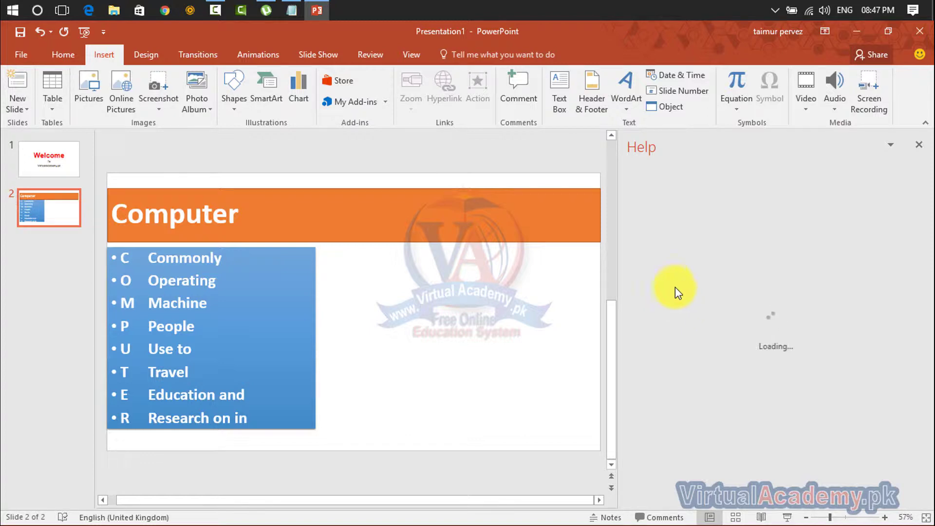
click(918, 145)
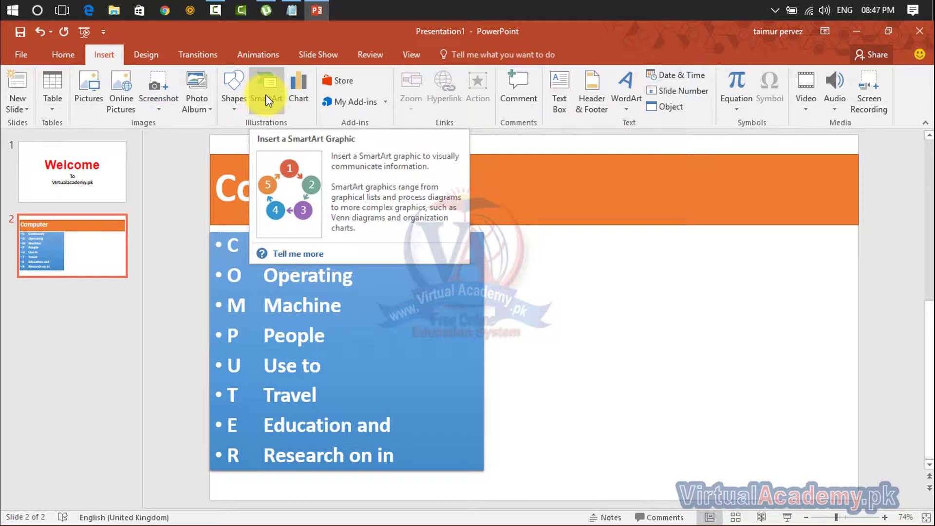
Search online pictures for 'computer' and choose the cartoon girl-at-a-computer image.
click(130, 92)
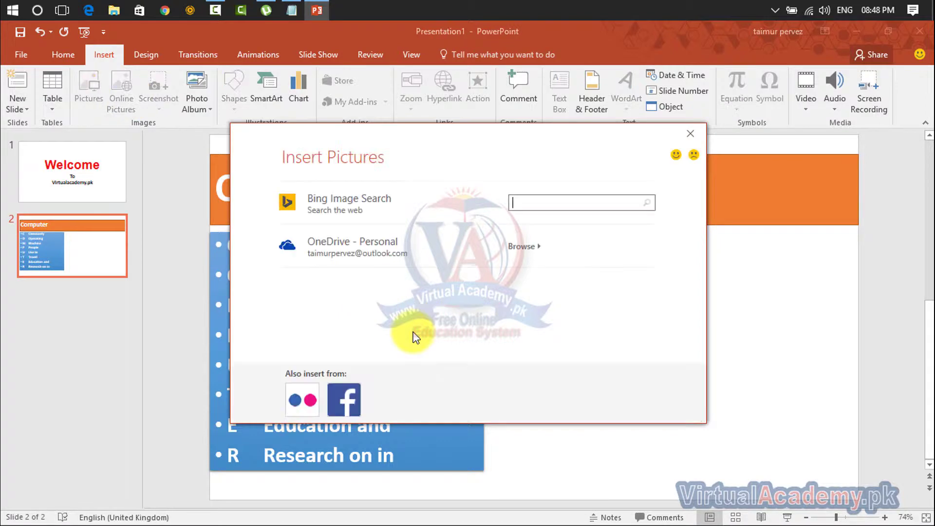
click(576, 200)
text(computer)
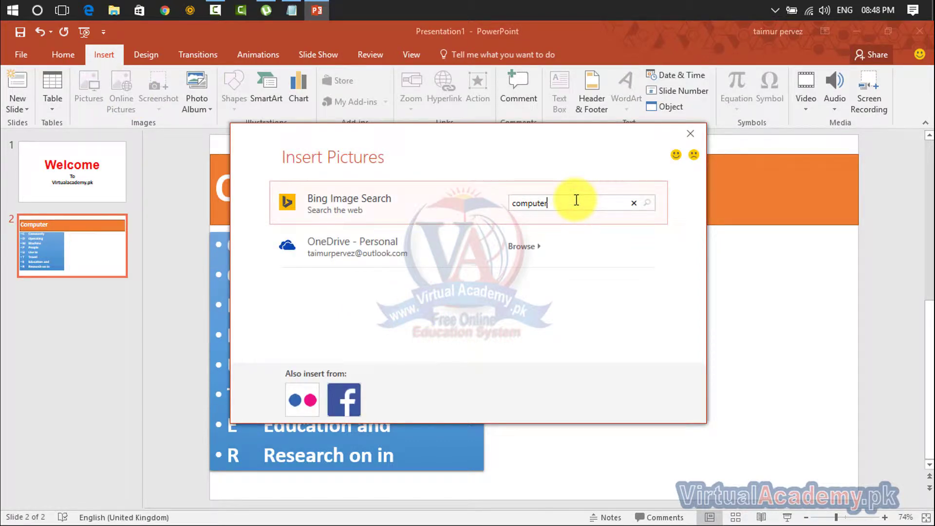
key(Return)
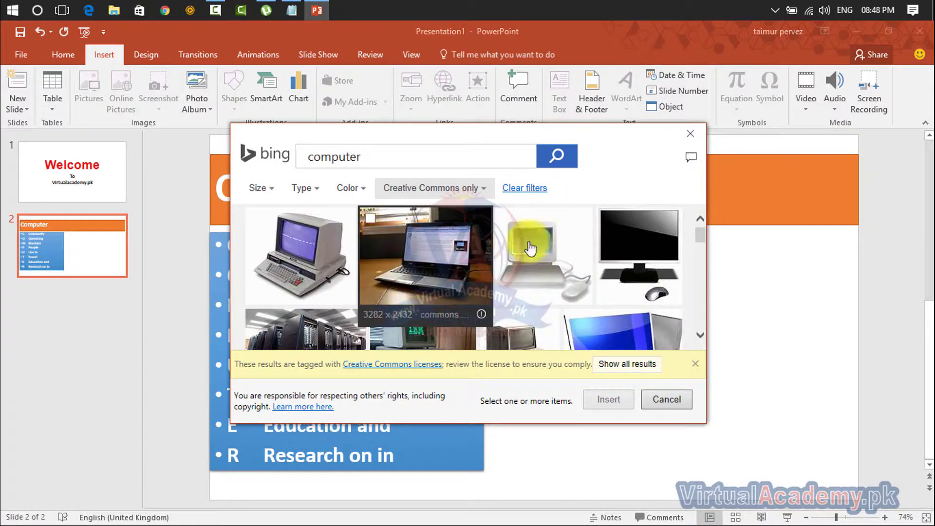
scroll(697, 237, down, 2)
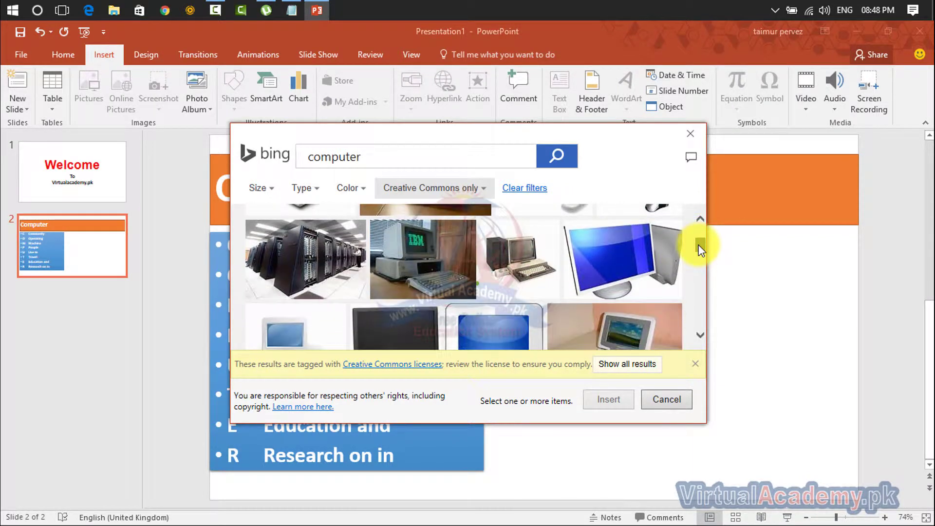
drag(699, 249, 699, 275)
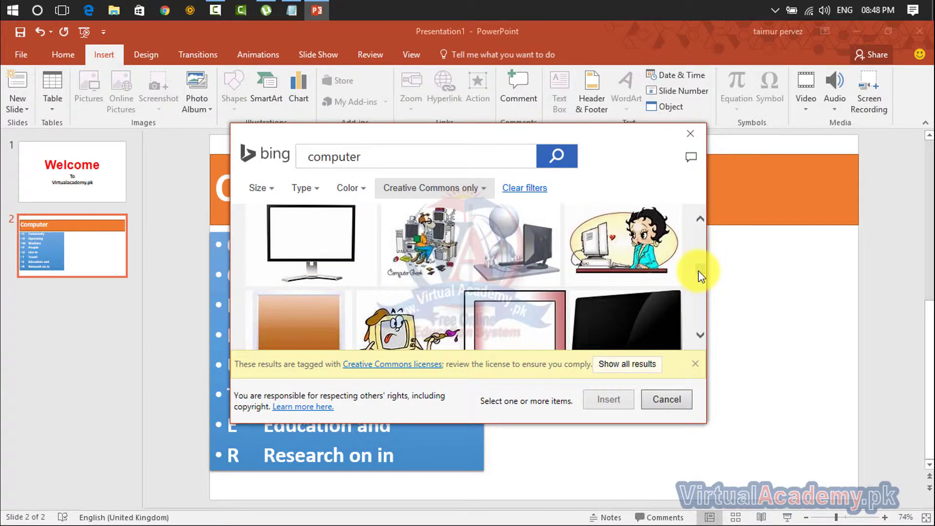
click(630, 262)
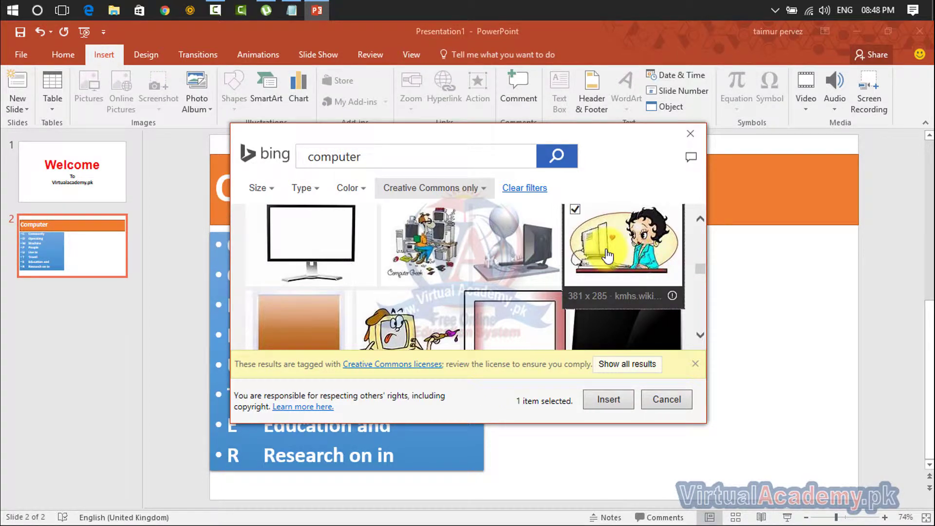
click(611, 399)
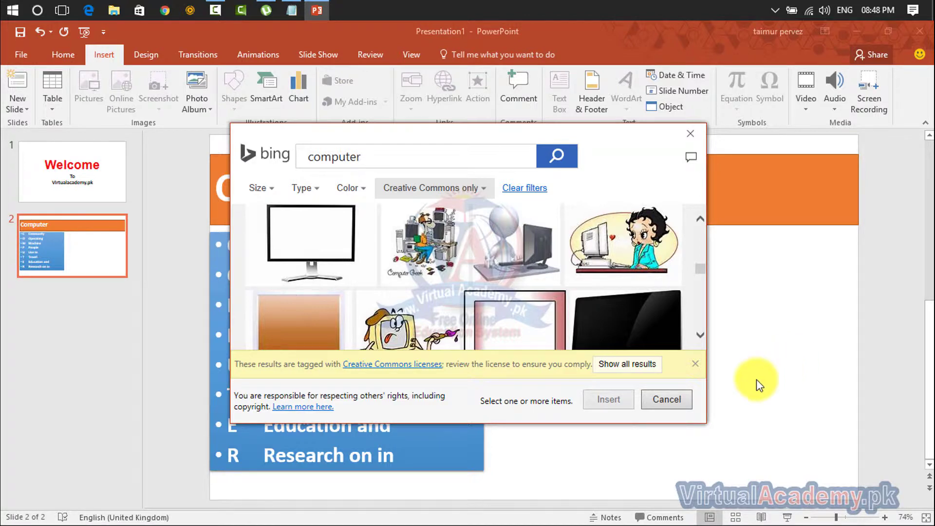
Close the image search without inserting and select the Computer slide.
click(664, 405)
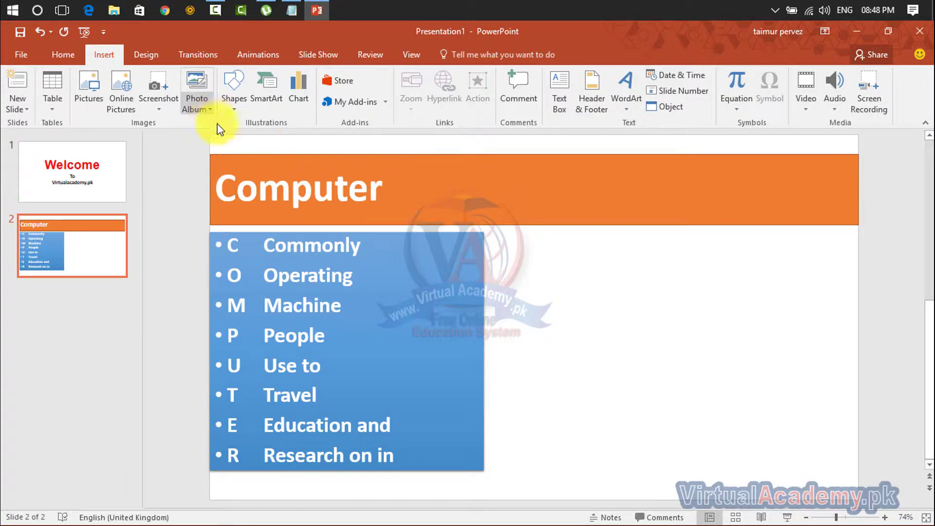
click(305, 244)
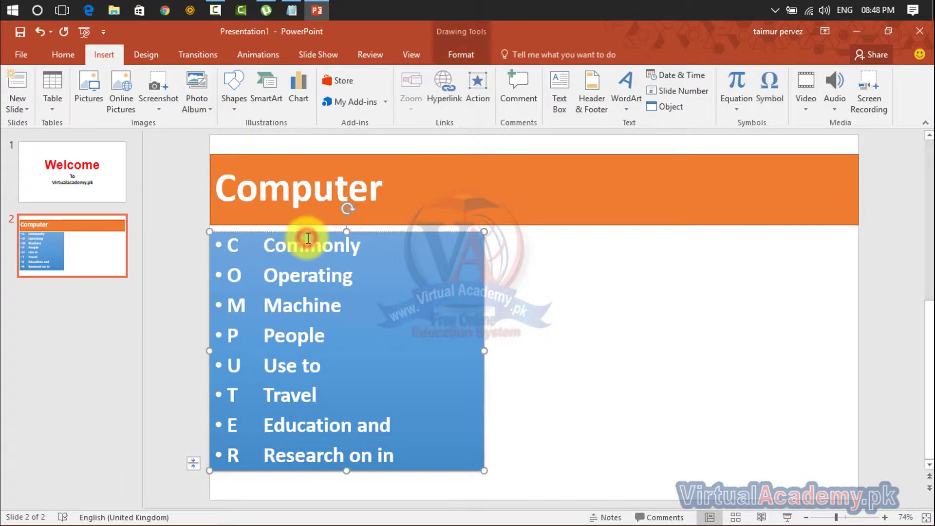
click(100, 168)
click(92, 247)
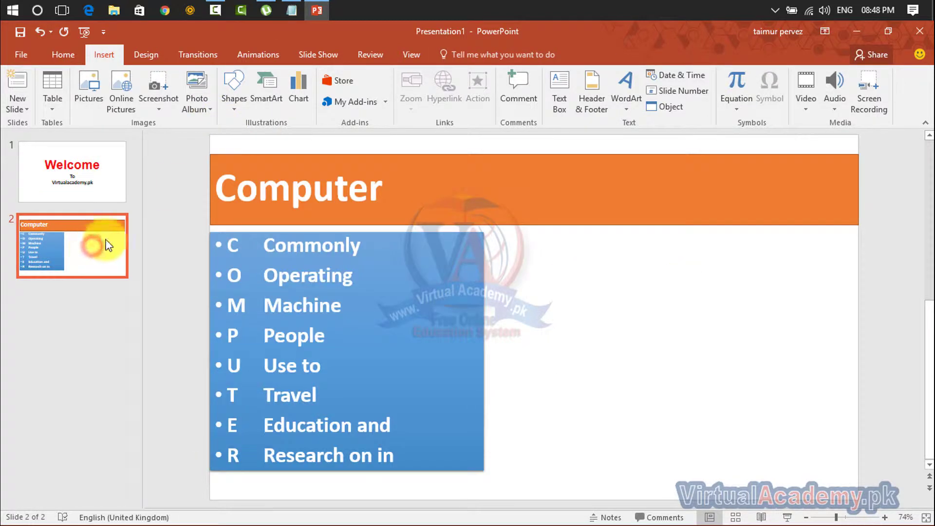
Search Bing online pictures for 'computer' again and pick the black monitor picture.
click(127, 95)
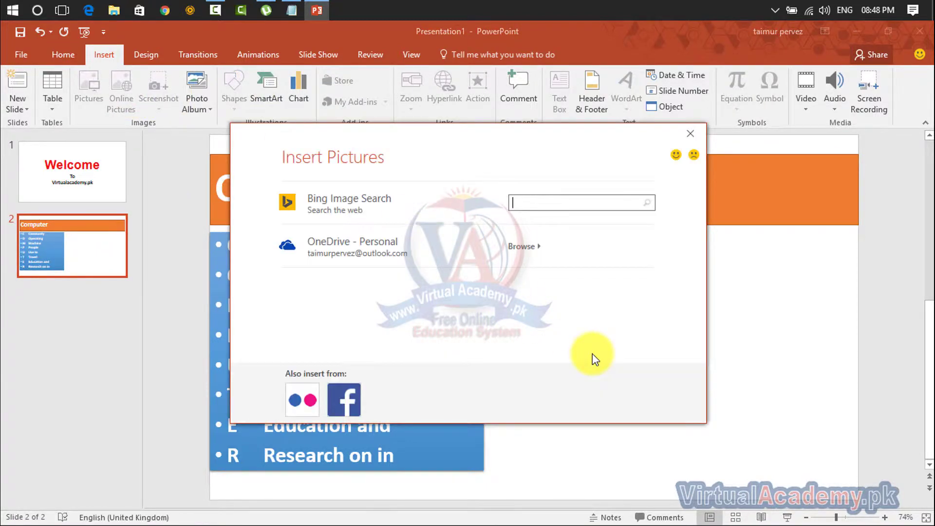
click(541, 197)
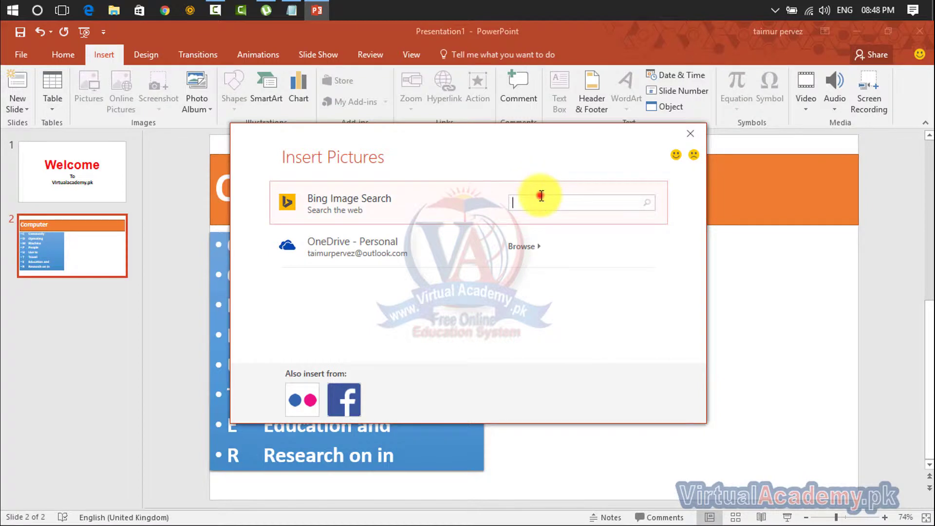
text(compute)
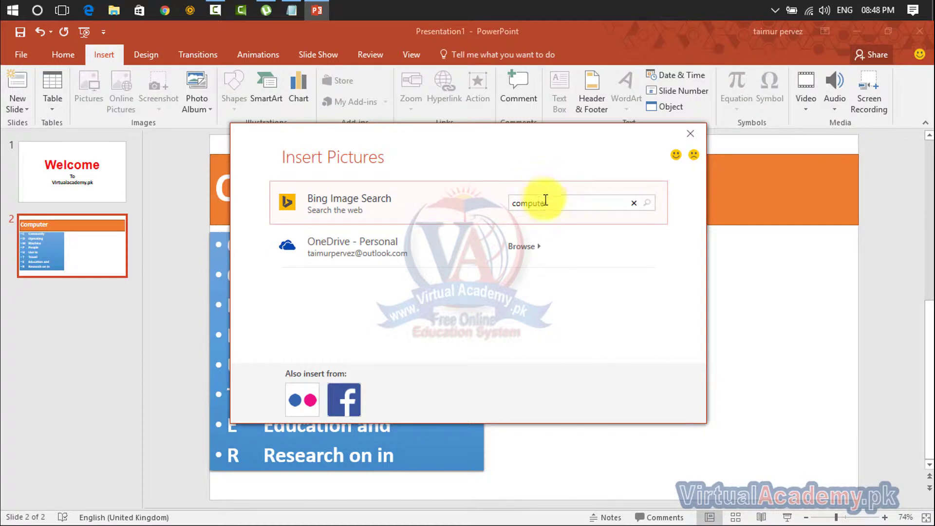
text(r)
key(Return)
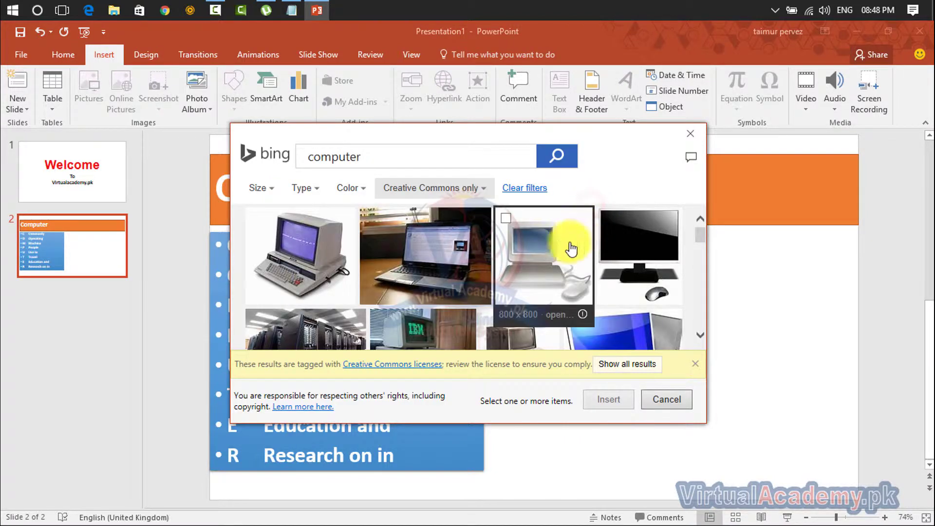
click(616, 219)
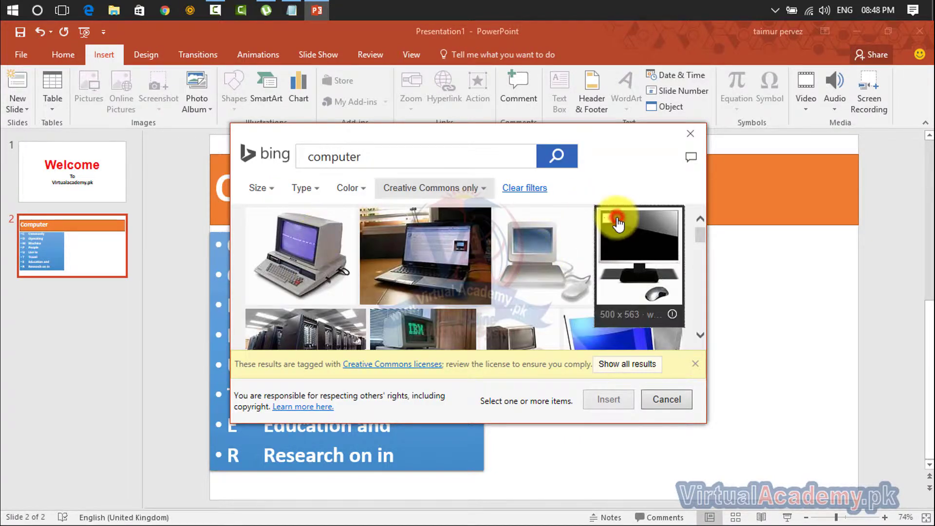
Insert the monitor picture, resize it beside the list, then return to the Welcome slide.
click(604, 403)
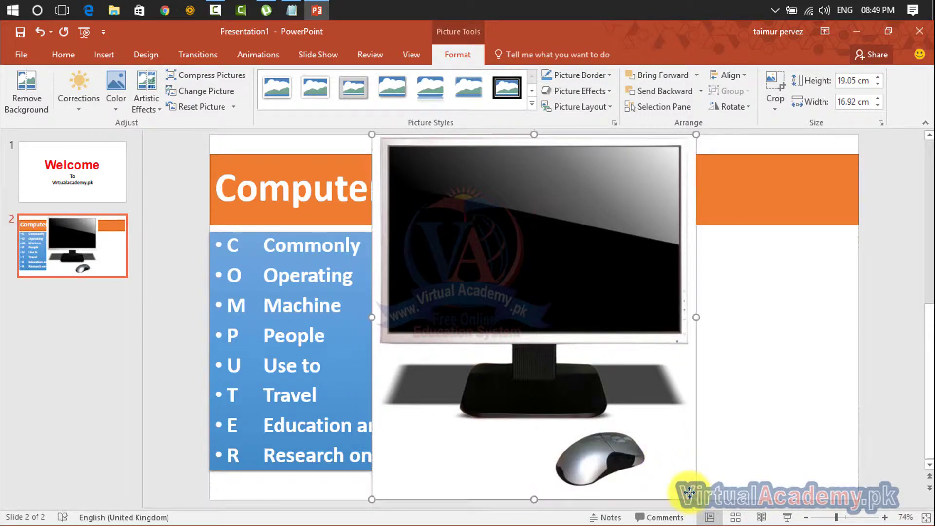
mouse_move(695, 498)
mouse_down()
mouse_move(527, 201)
mouse_move(726, 306)
mouse_move(698, 316)
mouse_up()
drag(739, 250, 754, 234)
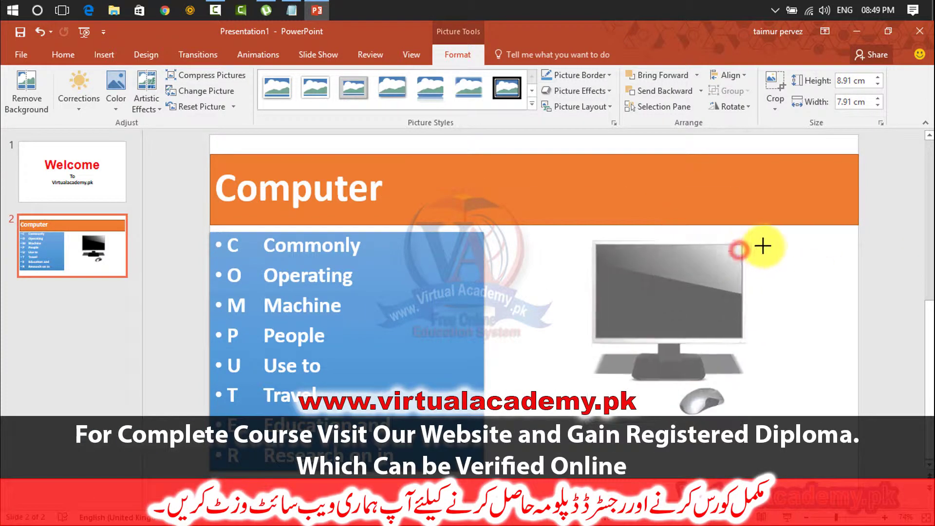
click(843, 276)
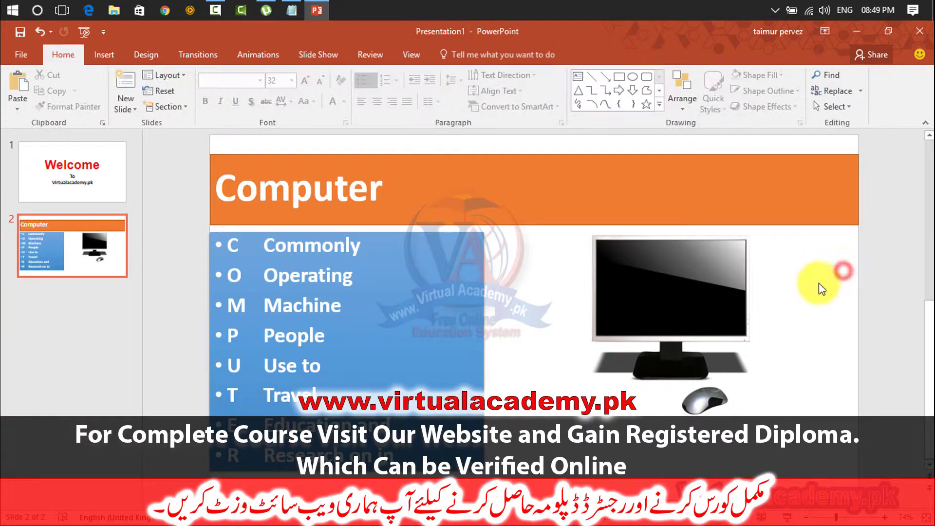
click(94, 172)
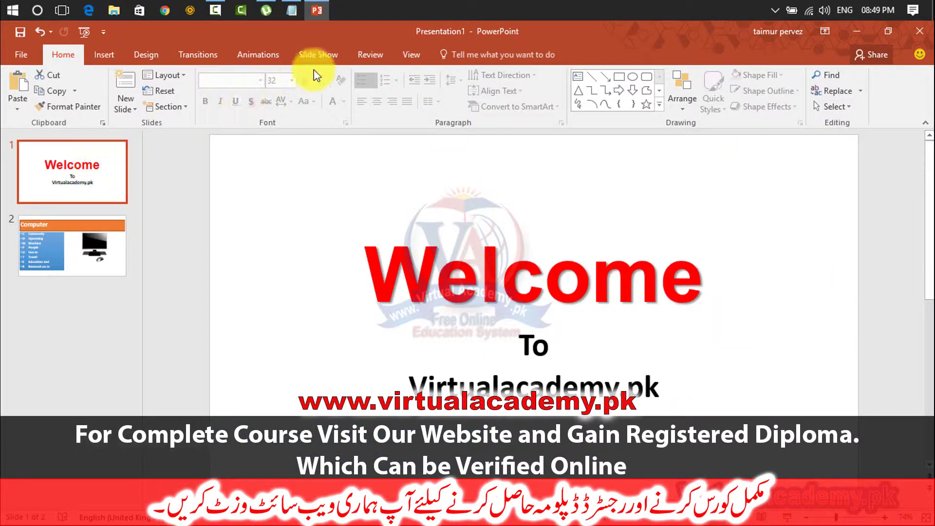
Bring up the Transitions tab with the Welcome title box selected.
click(255, 54)
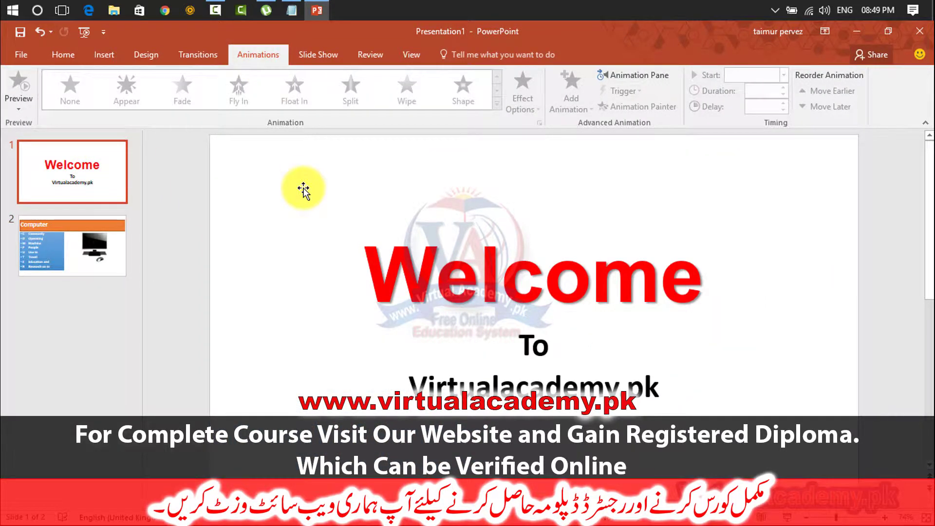
click(197, 56)
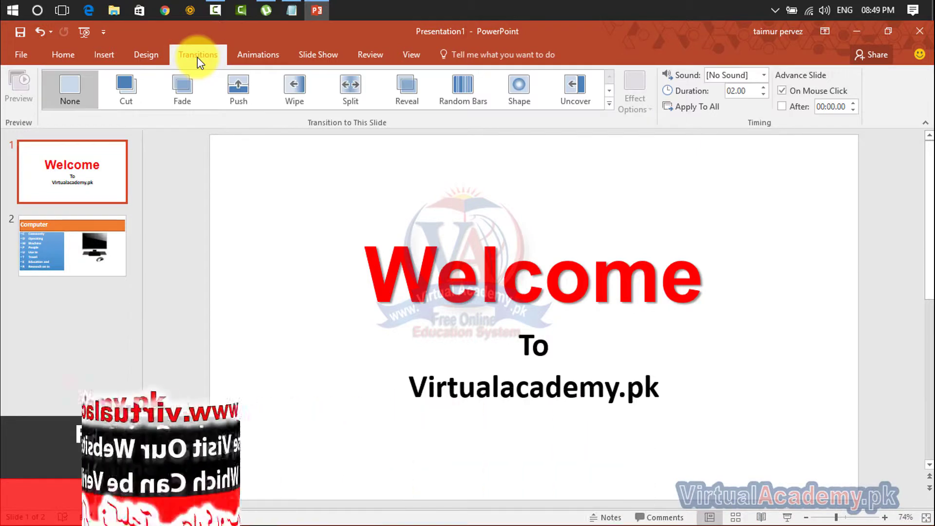
click(466, 290)
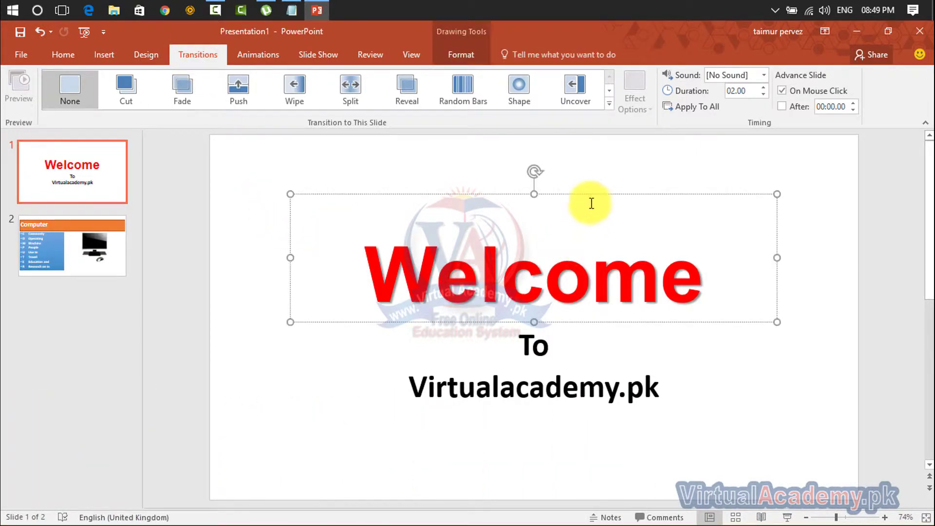
click(593, 194)
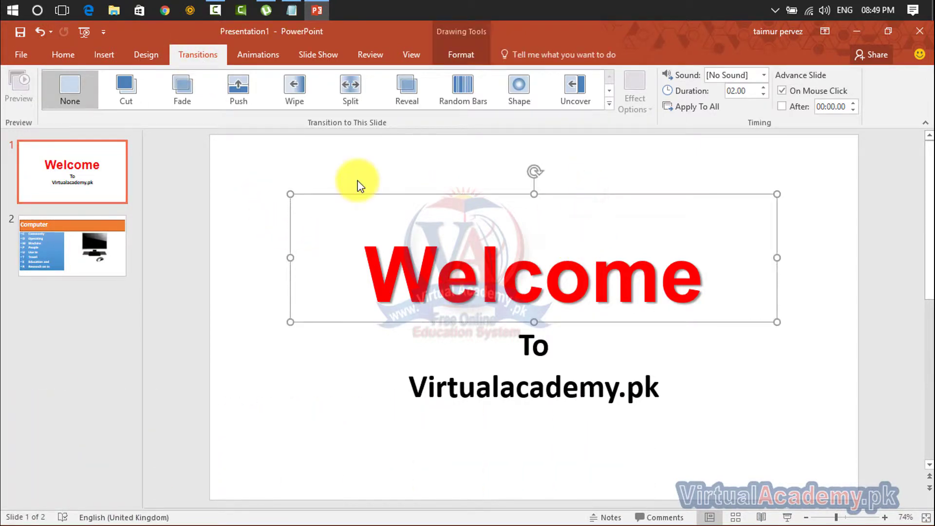
Try Fade, Push, Wipe and Split on the Welcome slide, then apply Reveal.
click(176, 95)
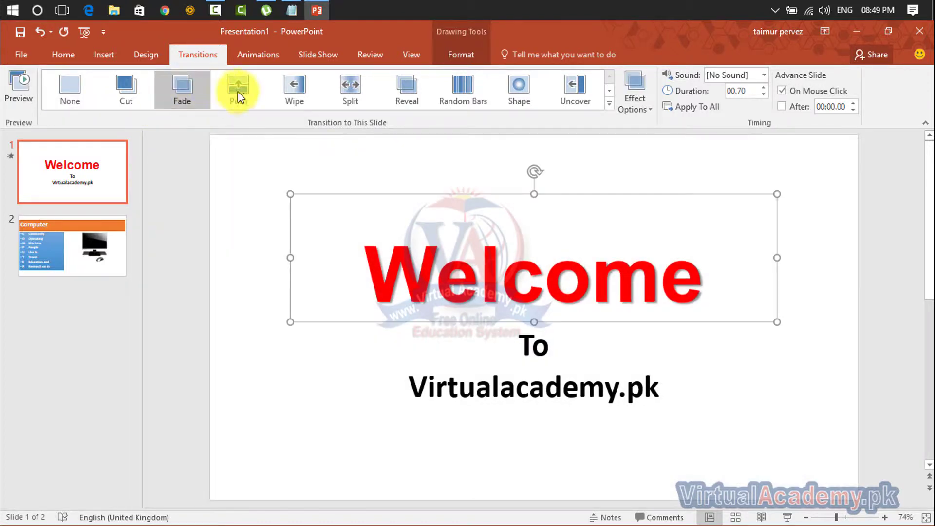
click(250, 92)
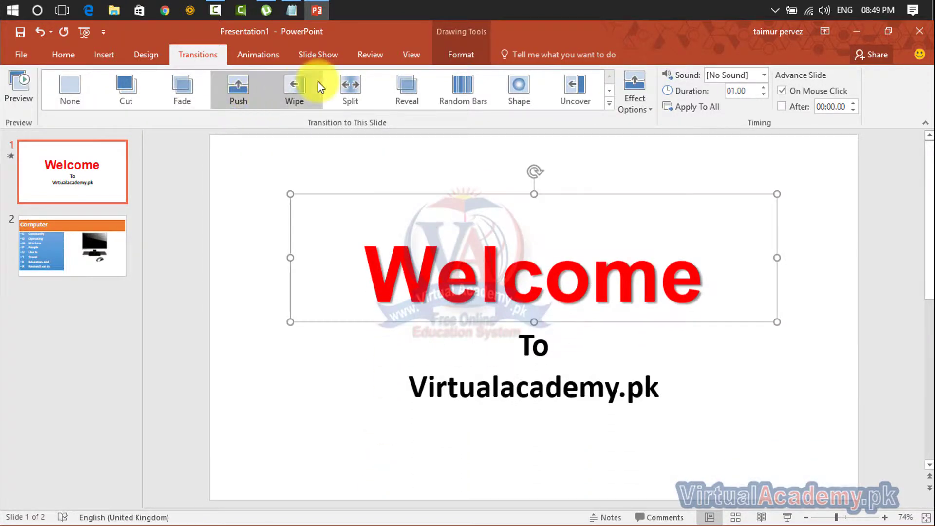
click(318, 80)
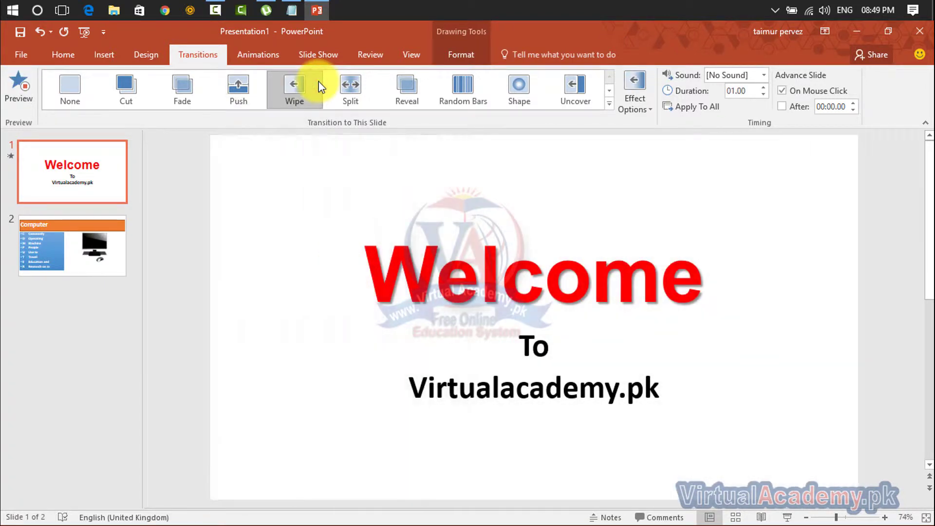
click(355, 84)
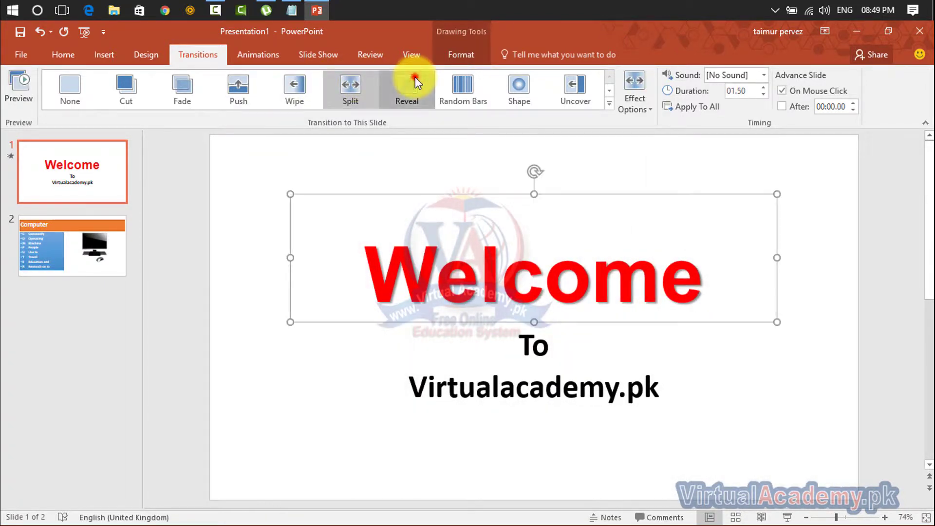
click(415, 77)
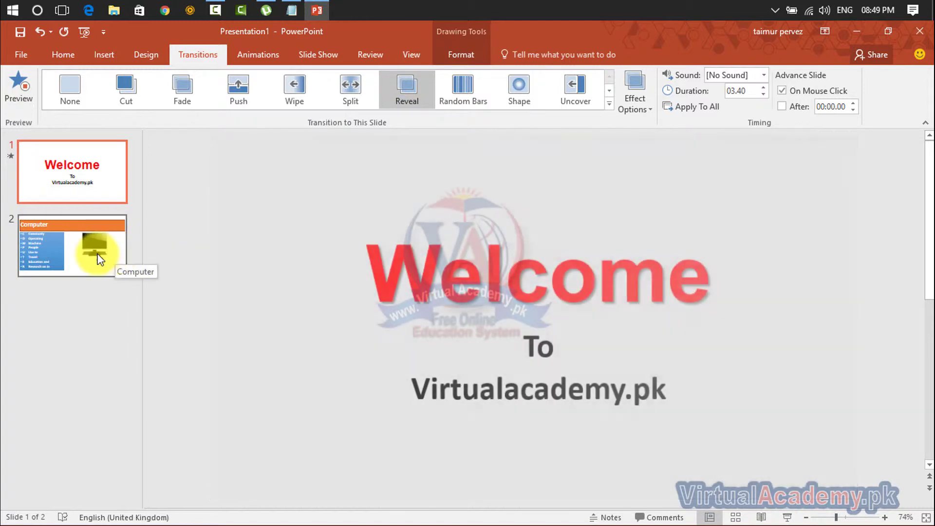
click(115, 251)
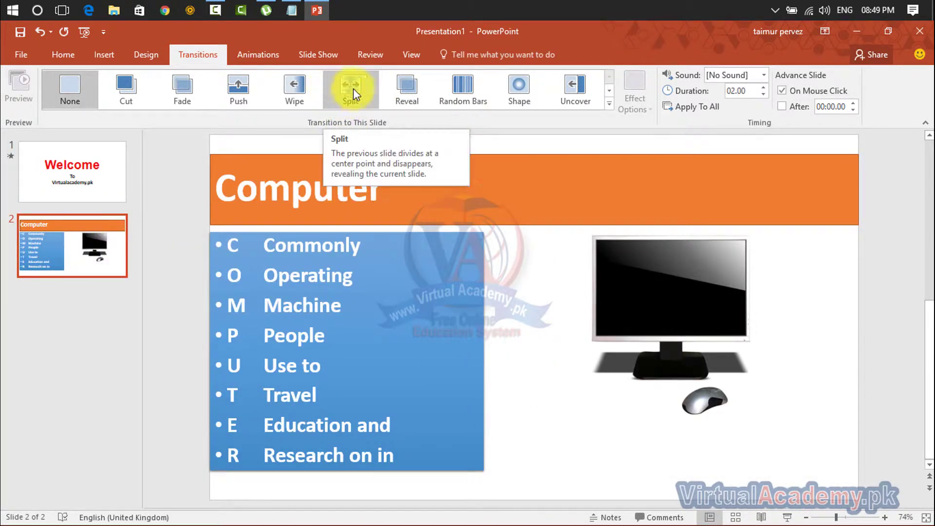
Try Reveal and Random Bars on the Computer slide, then apply Doors from the full gallery.
click(407, 89)
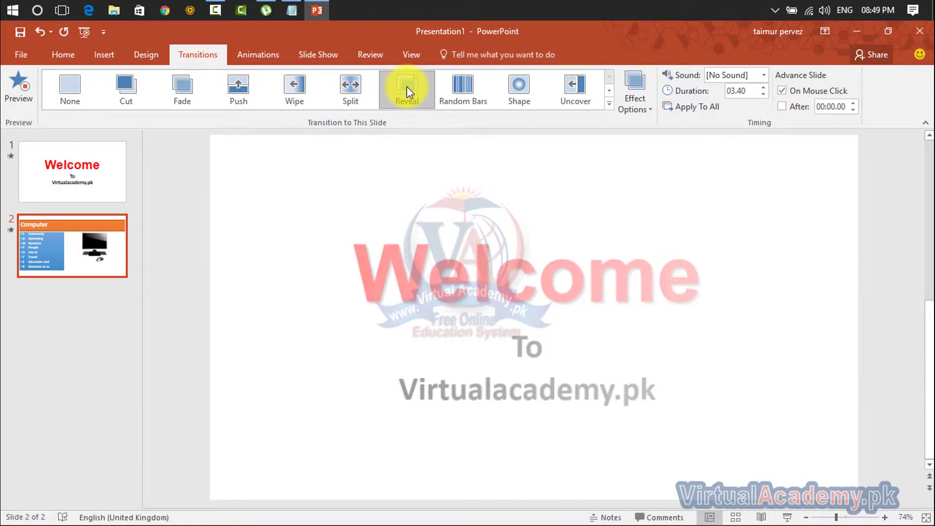
click(449, 92)
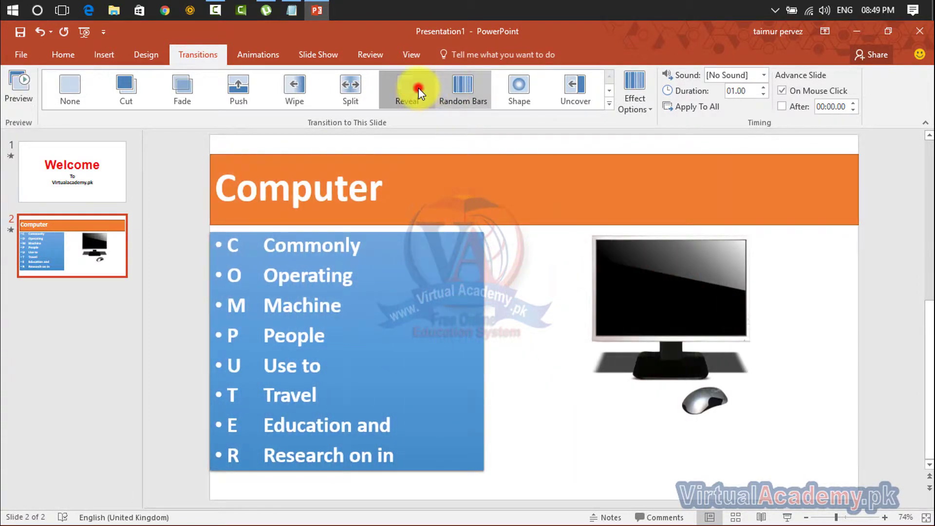
click(419, 88)
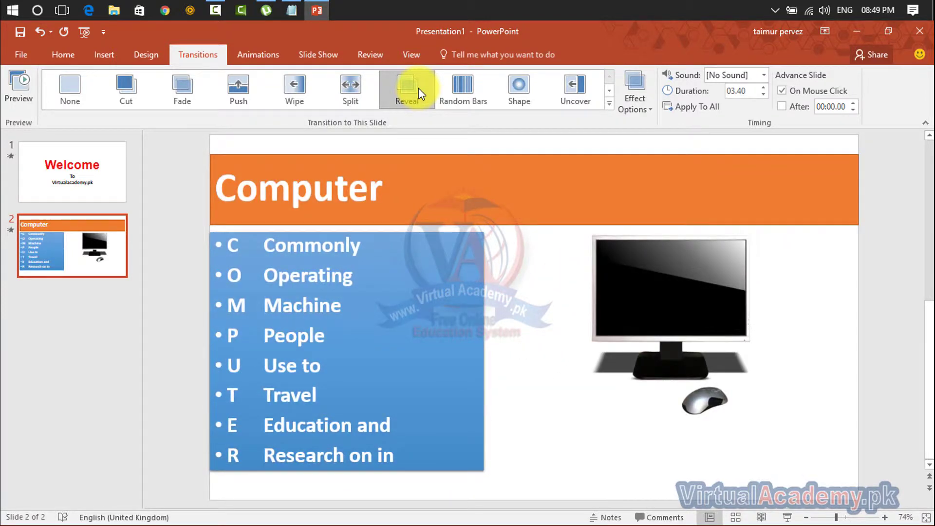
click(611, 105)
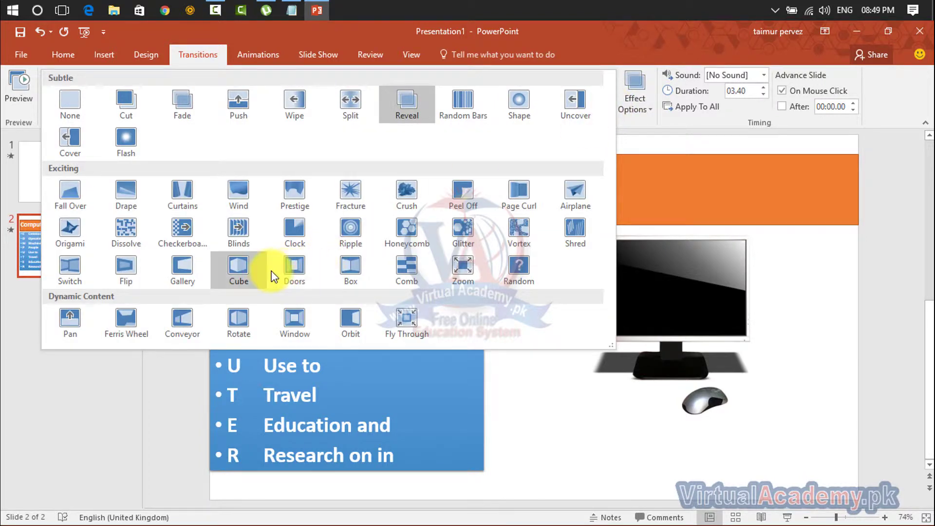
click(286, 265)
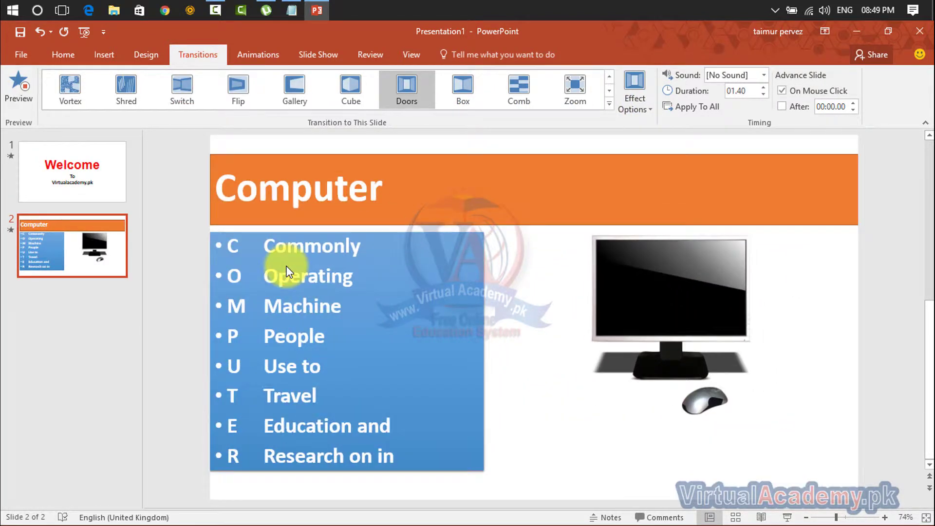
Try Box, Comb and Flip on the Computer slide, then apply Switch.
click(457, 106)
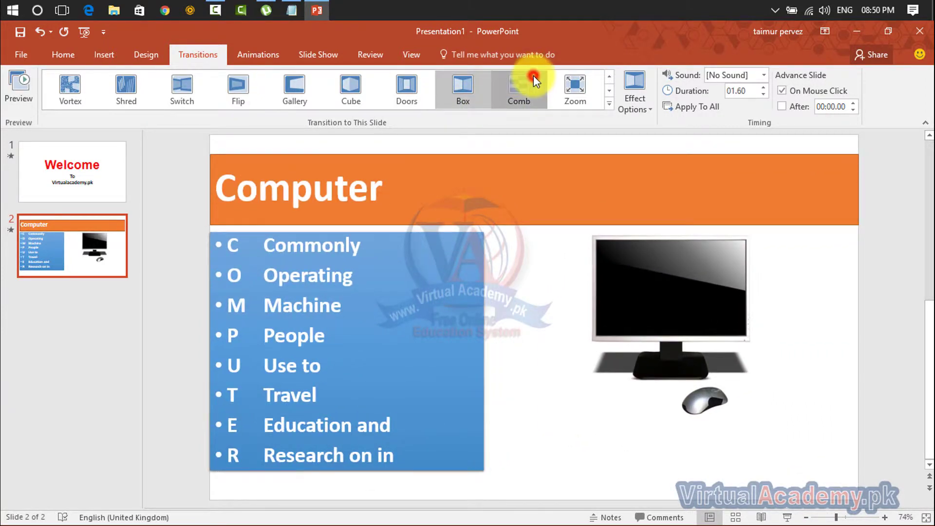
click(533, 78)
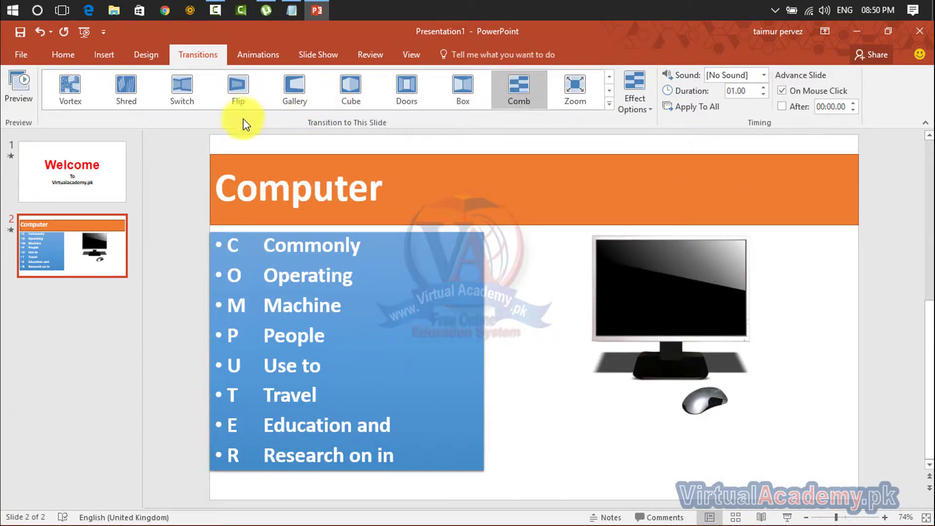
click(235, 95)
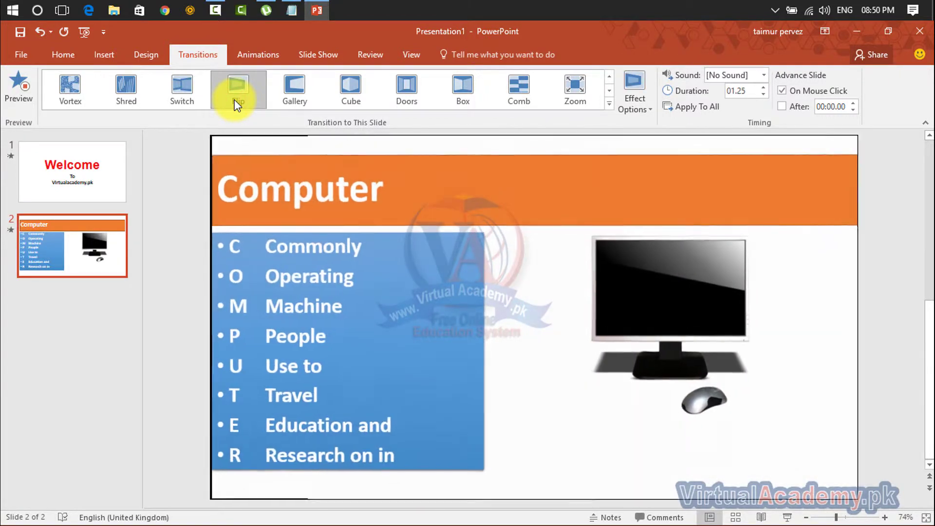
click(194, 92)
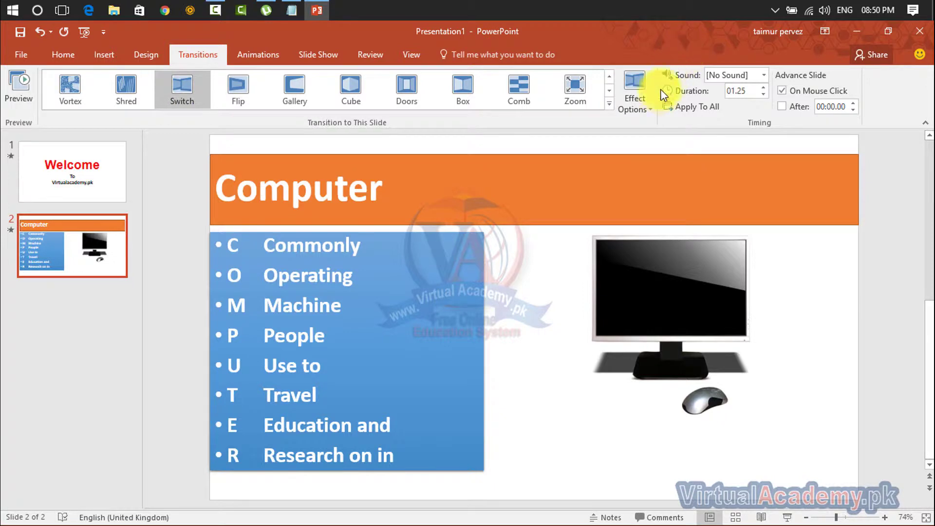
Set the Switch transition to come from the right.
click(639, 109)
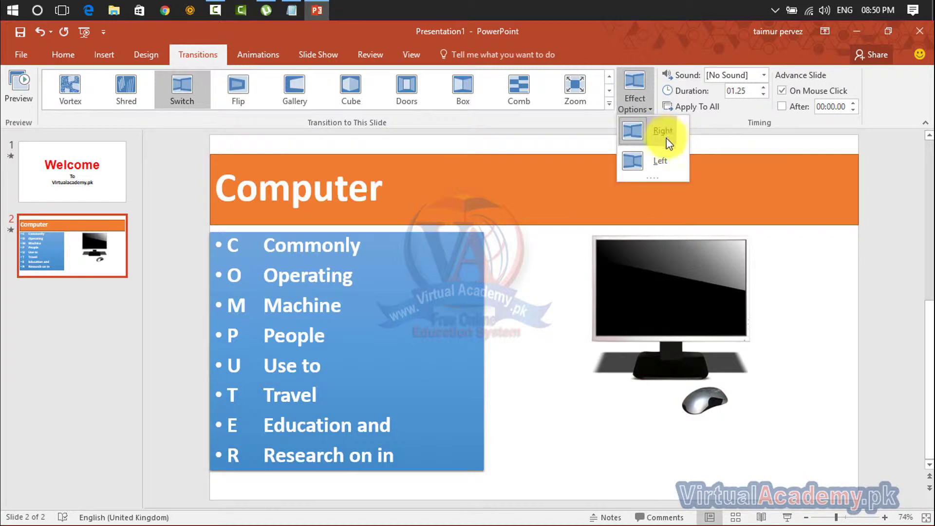
click(659, 160)
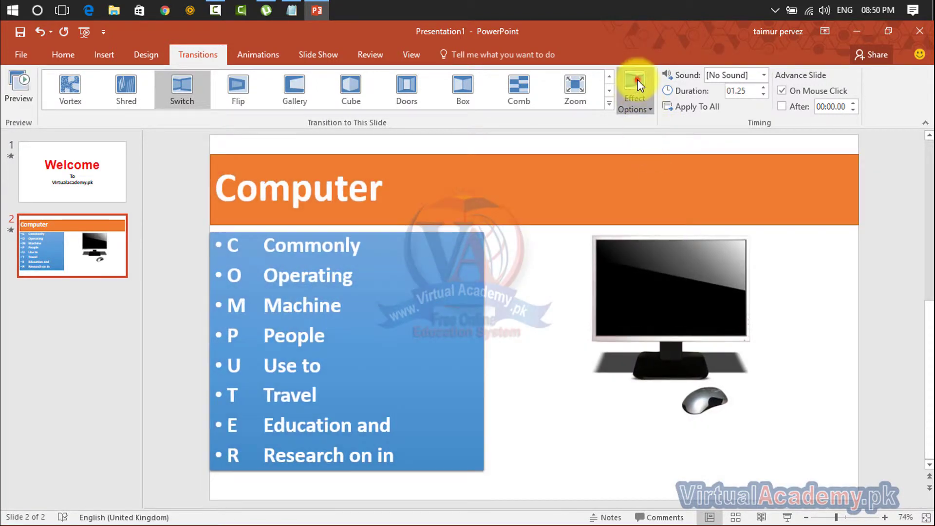
click(635, 90)
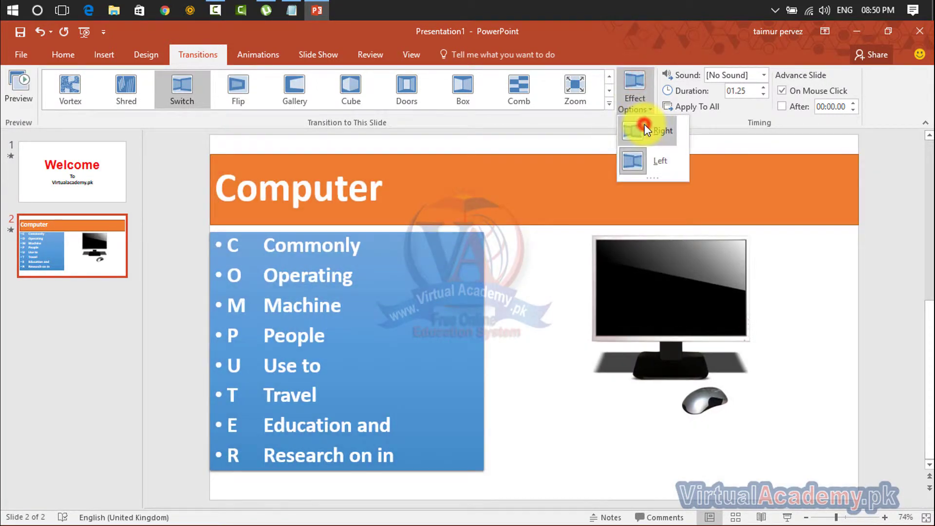
click(642, 127)
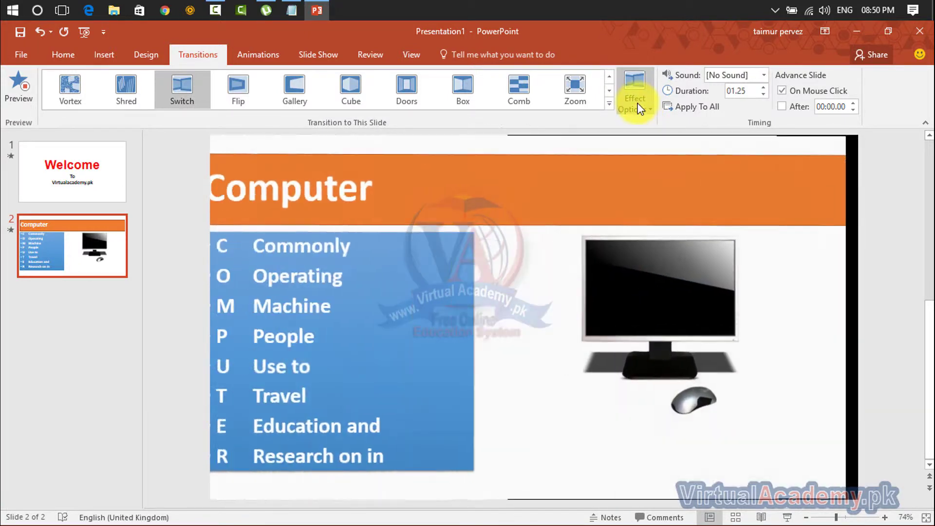
click(638, 104)
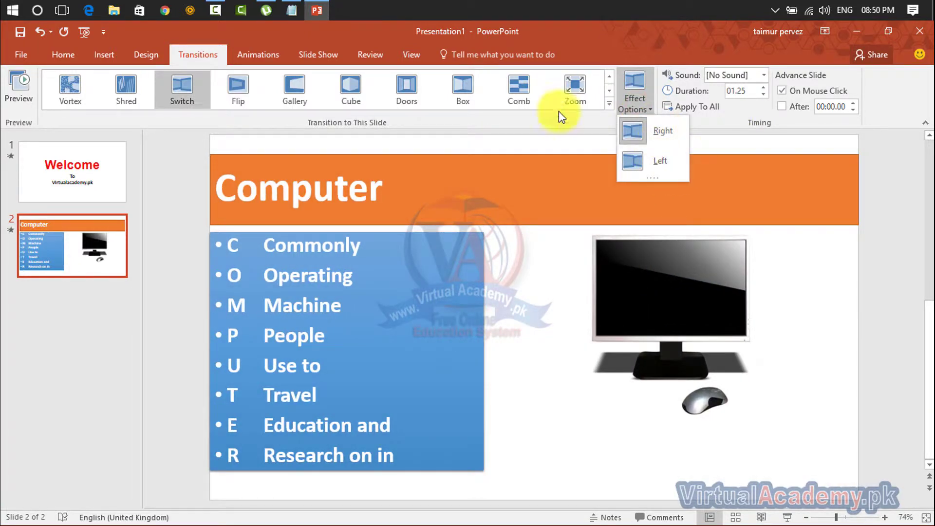
Try Zoom on the Computer slide with the Zoom In and Zoom and Rotate effects.
click(566, 85)
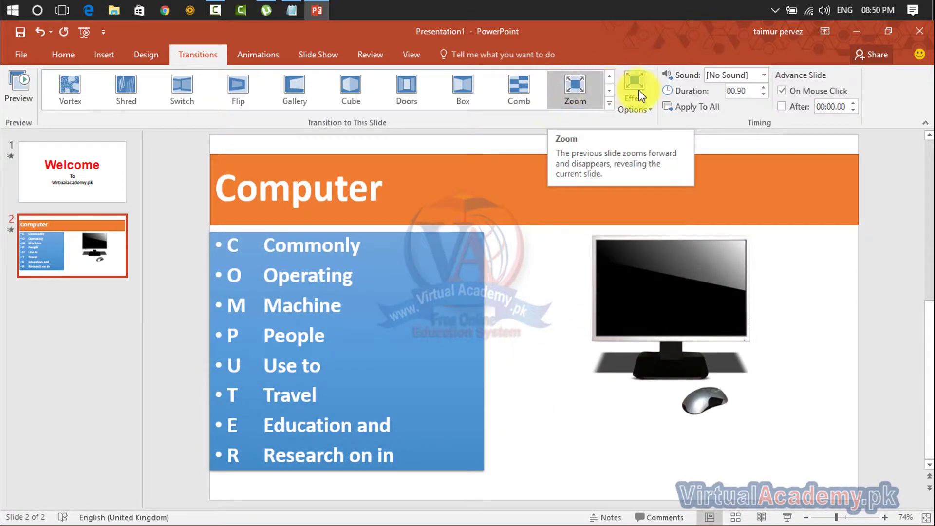
click(634, 93)
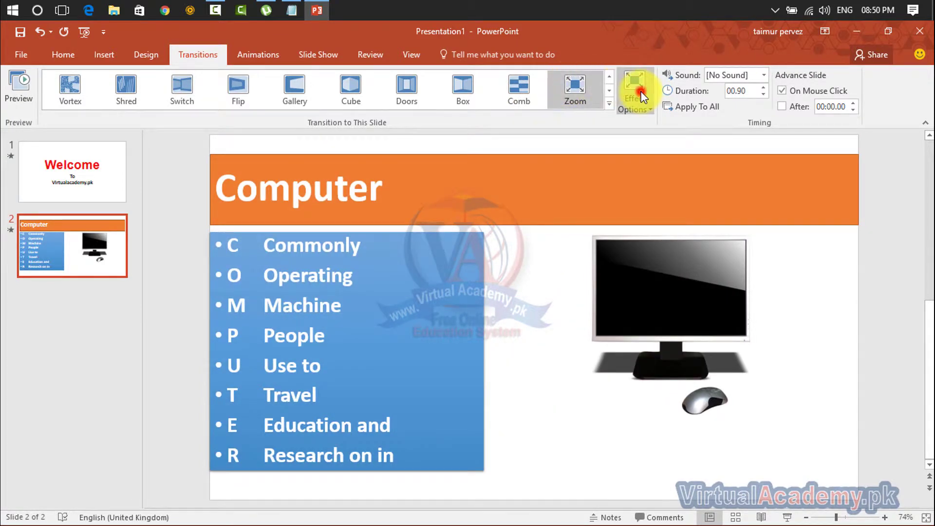
click(651, 149)
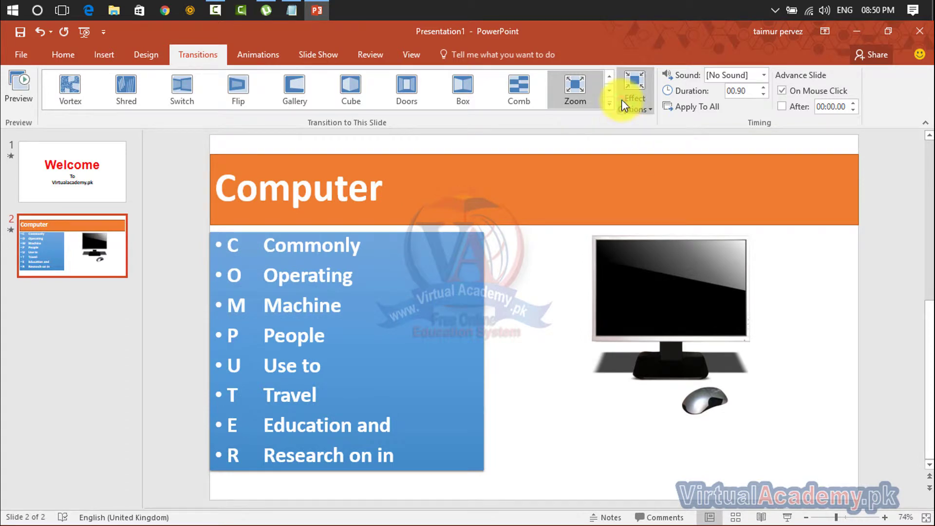
click(621, 99)
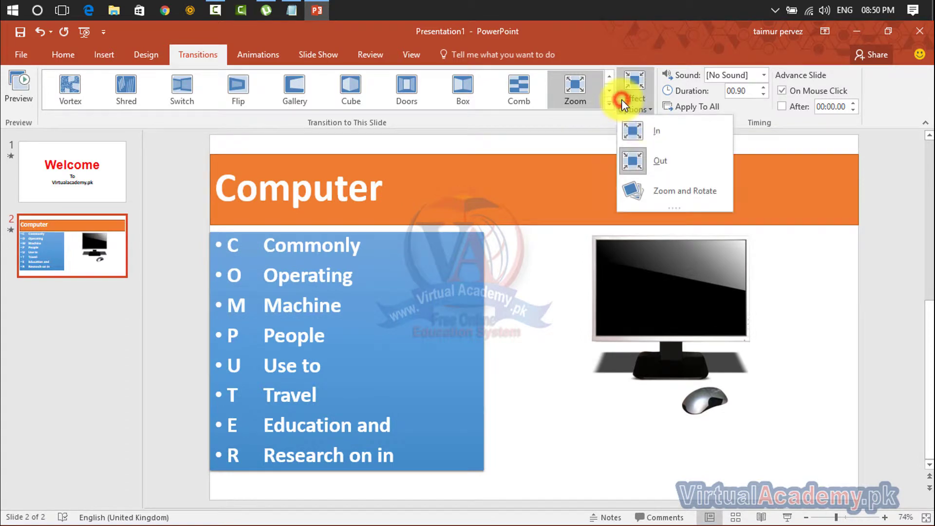
click(634, 130)
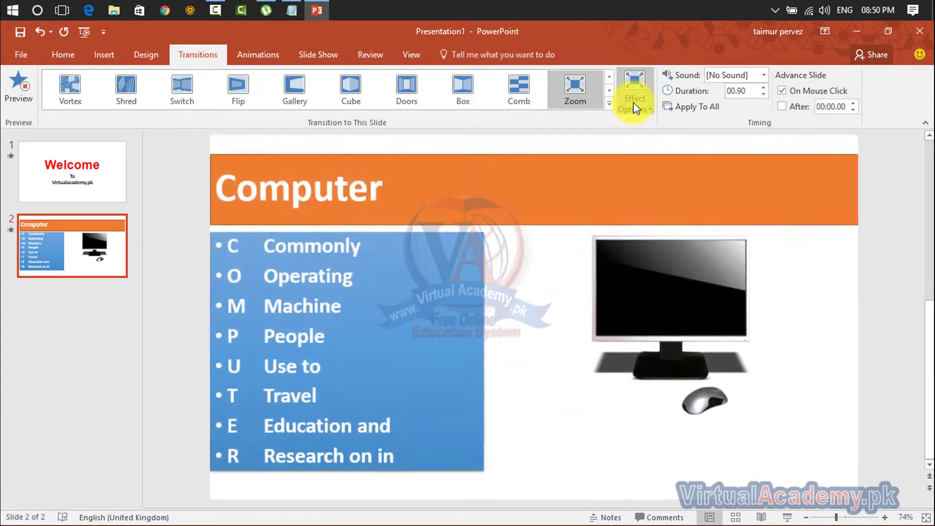
click(632, 101)
click(654, 195)
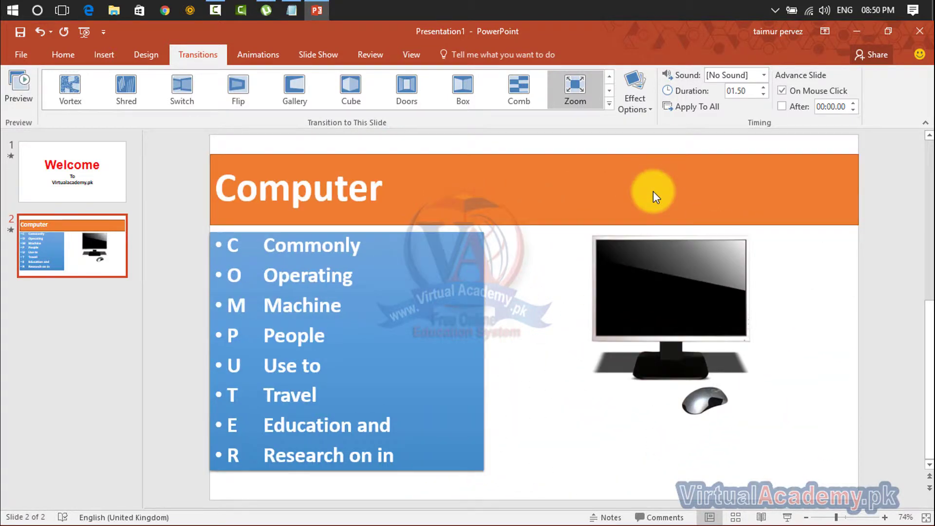
Try Gallery, Flip going left, Vortex and Shred on the Computer slide.
click(289, 91)
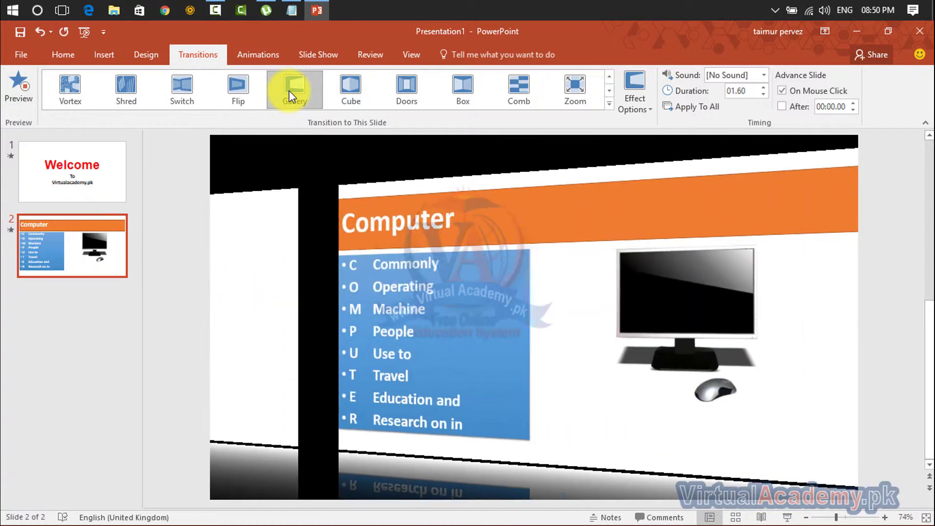
click(244, 84)
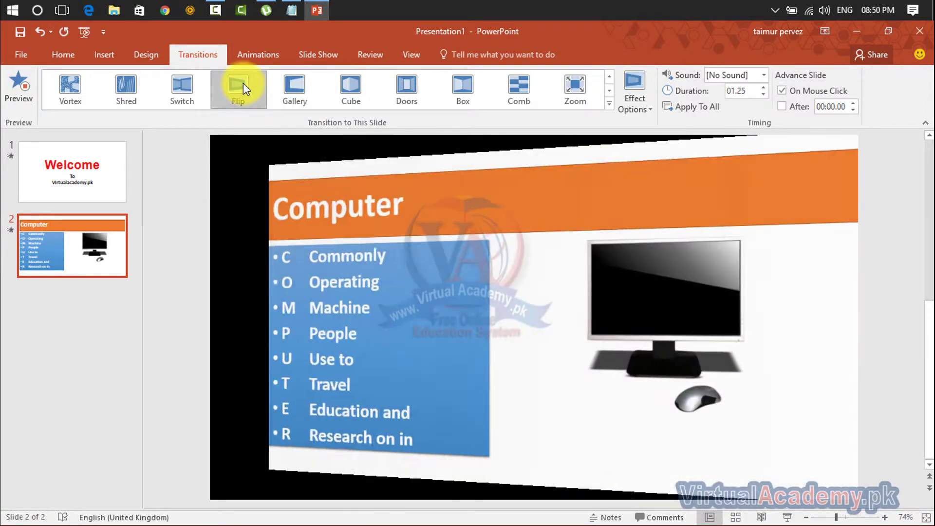
click(640, 107)
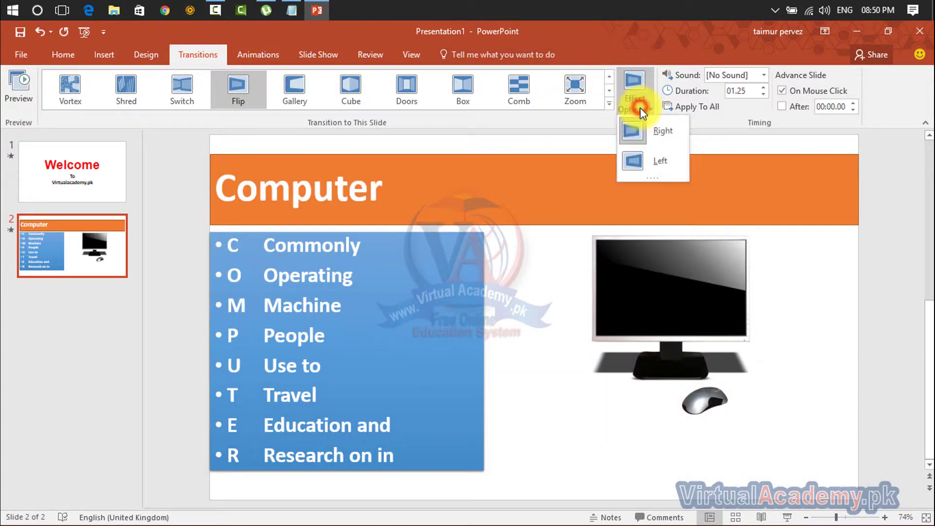
click(653, 162)
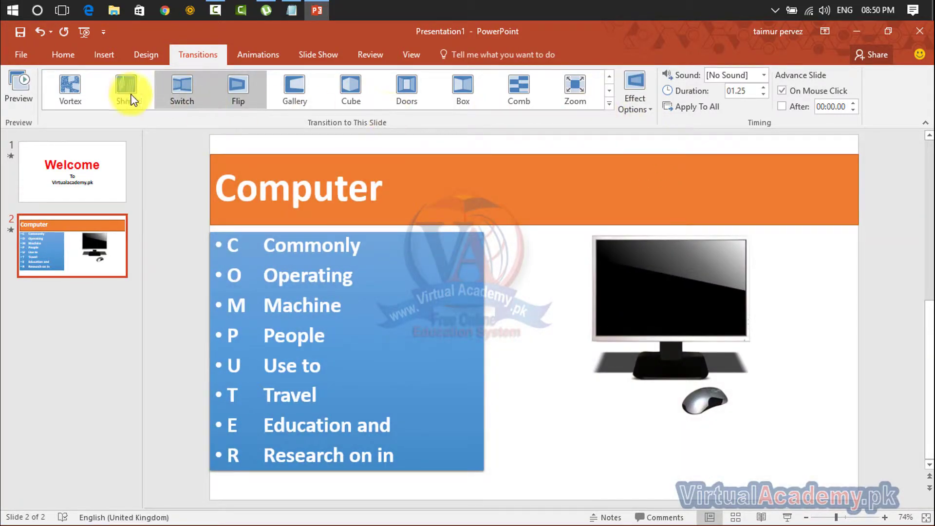
click(78, 94)
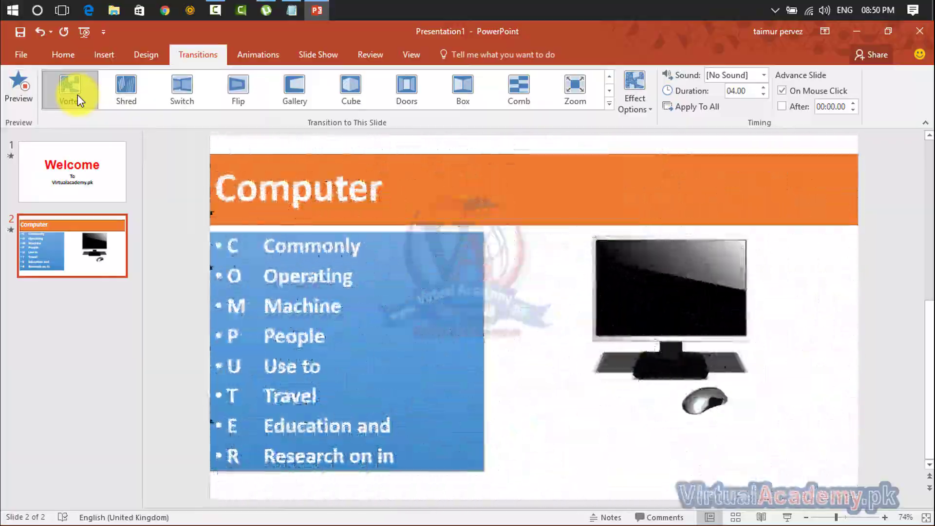
click(128, 90)
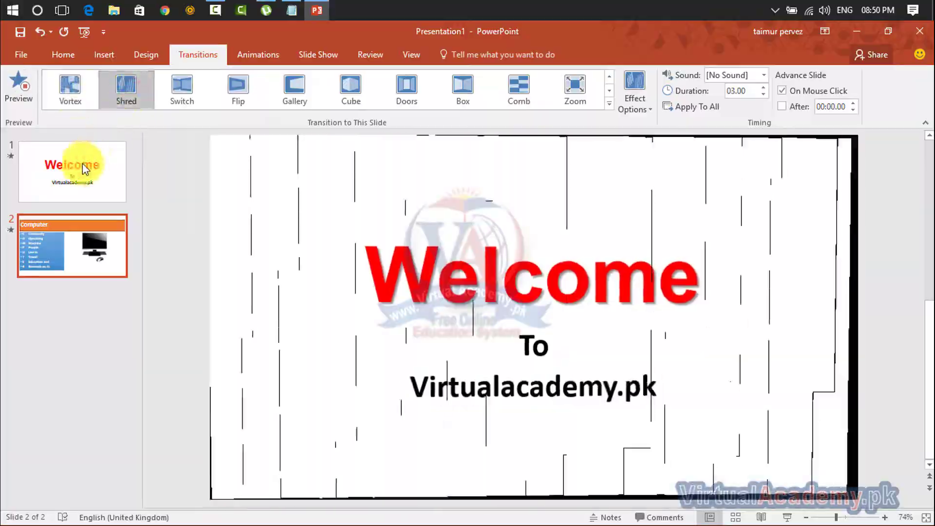
Give the Welcome slide a Wipe transition and the Computer slide a Cube transition, then preview.
click(75, 173)
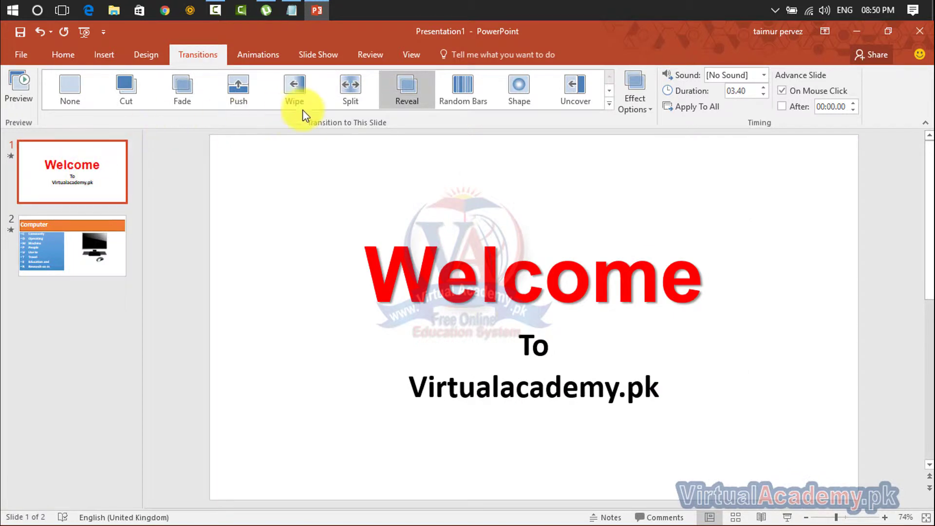
click(293, 91)
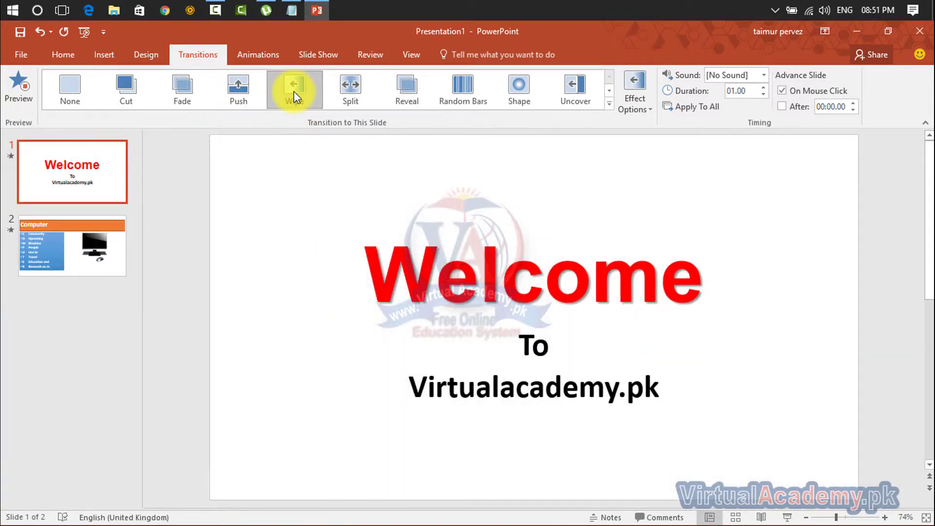
click(113, 262)
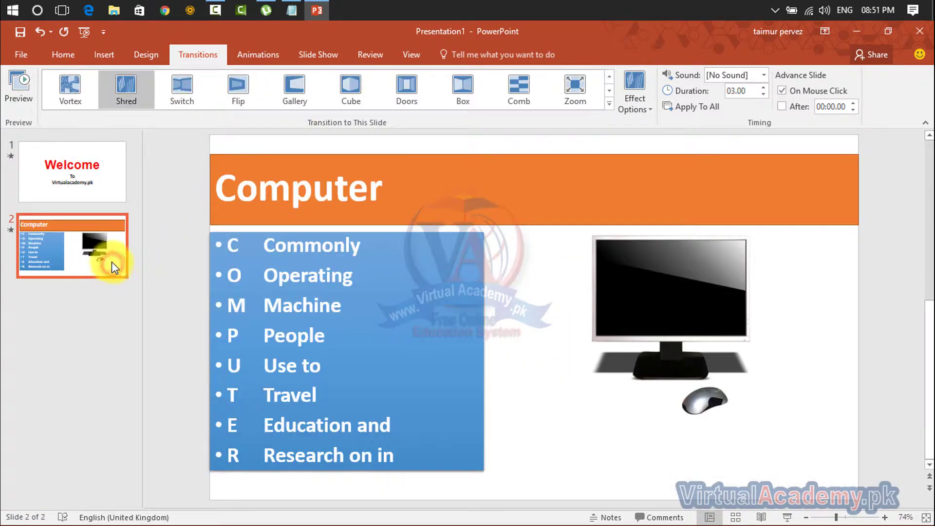
click(337, 92)
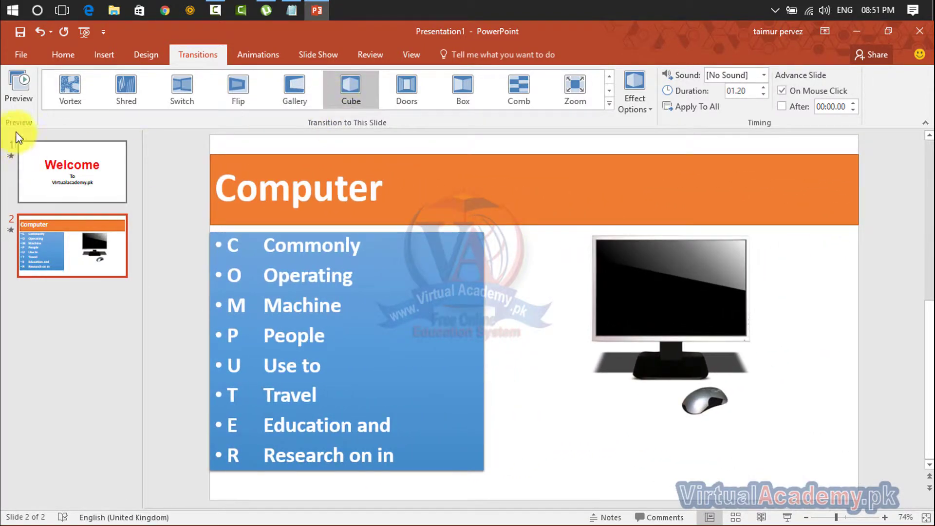
click(14, 85)
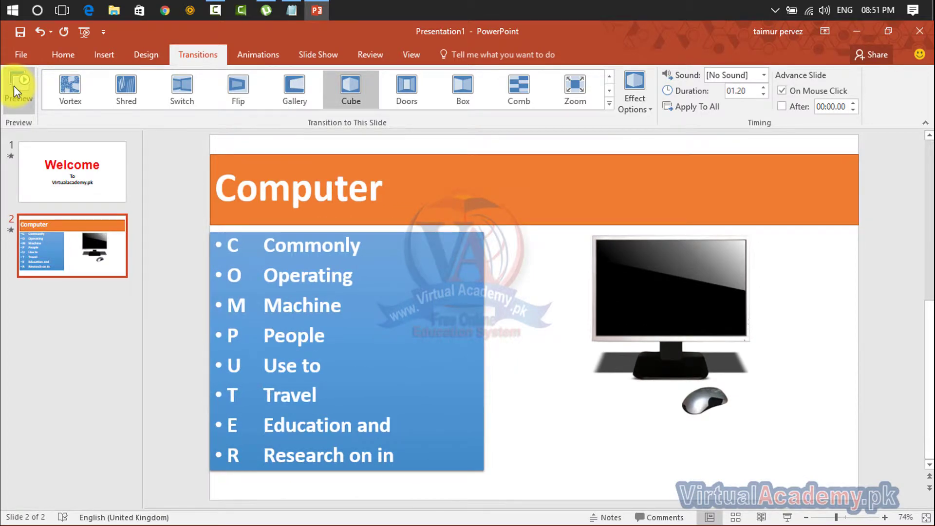
key(F5)
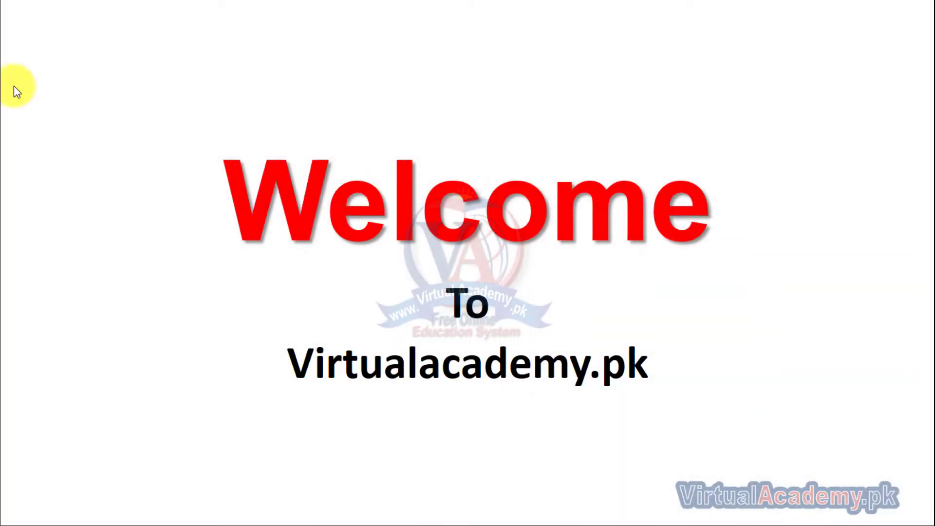
click(13, 86)
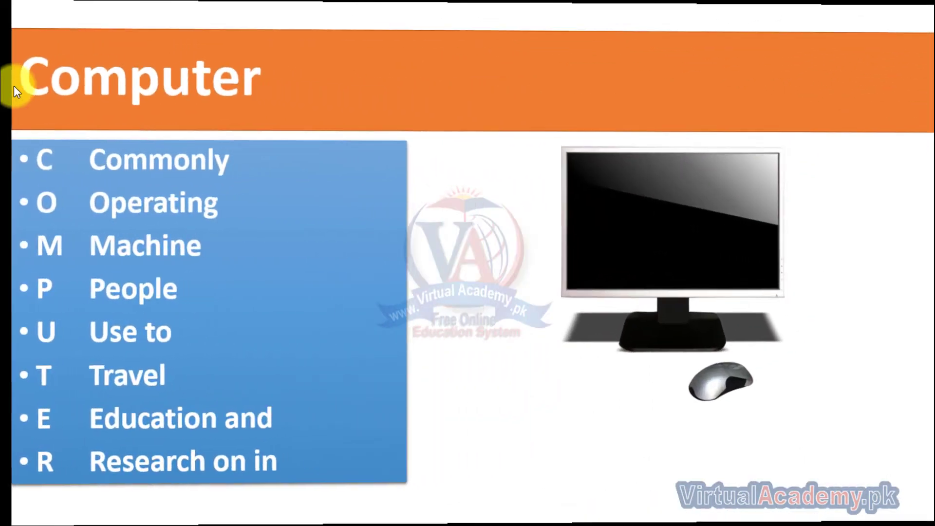
key(Left)
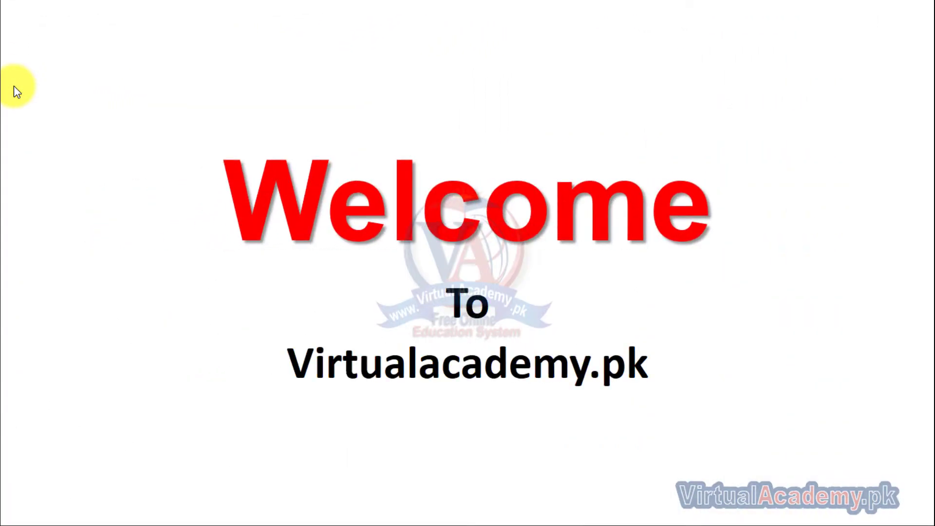
key(Right)
key(Right)
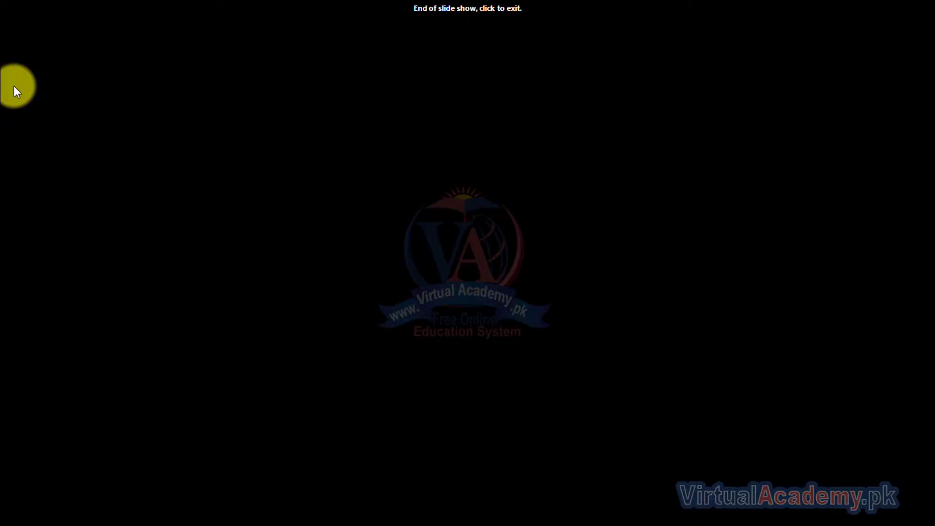
click(13, 86)
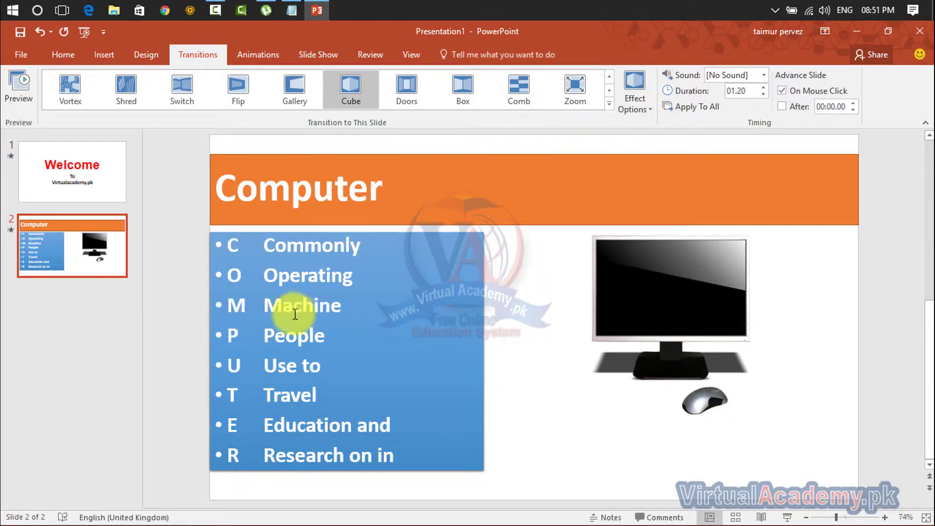
Set the Computer slide's transition sound to Cash Register, replacing the briefly chosen Breeze.
click(762, 73)
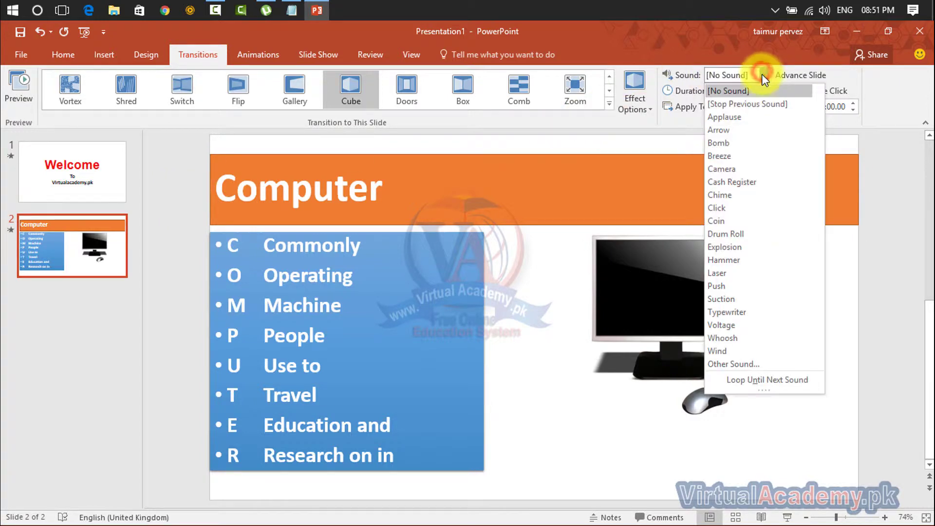
click(735, 150)
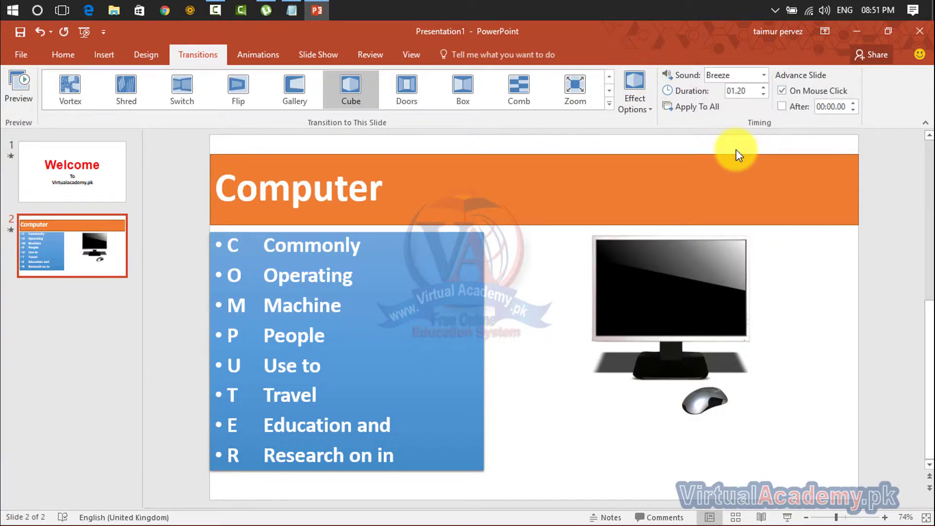
click(763, 75)
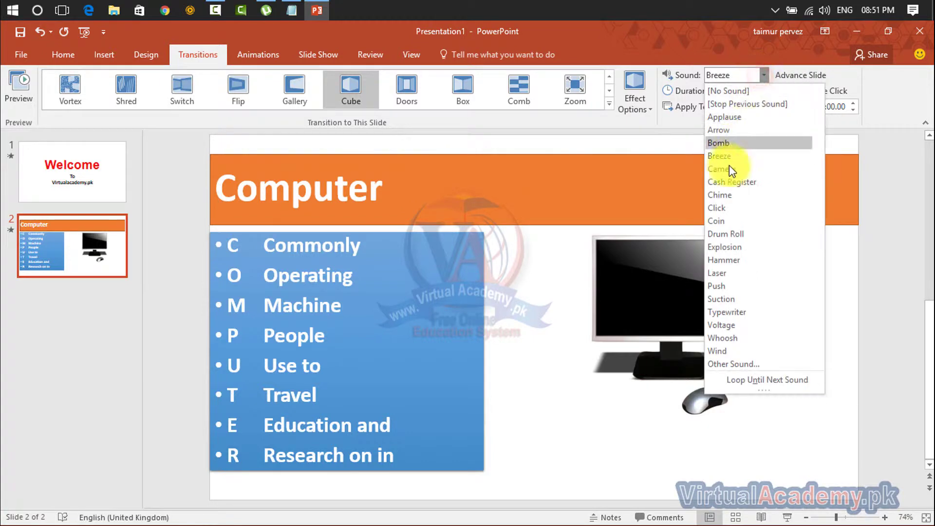
click(725, 182)
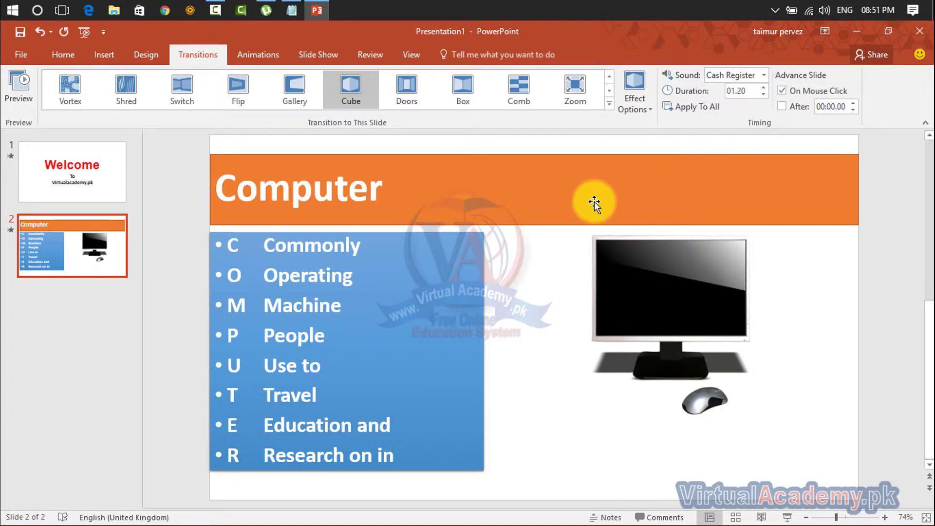
Run the slide show from the start, step to the Computer slide and back, then exit.
key(F5)
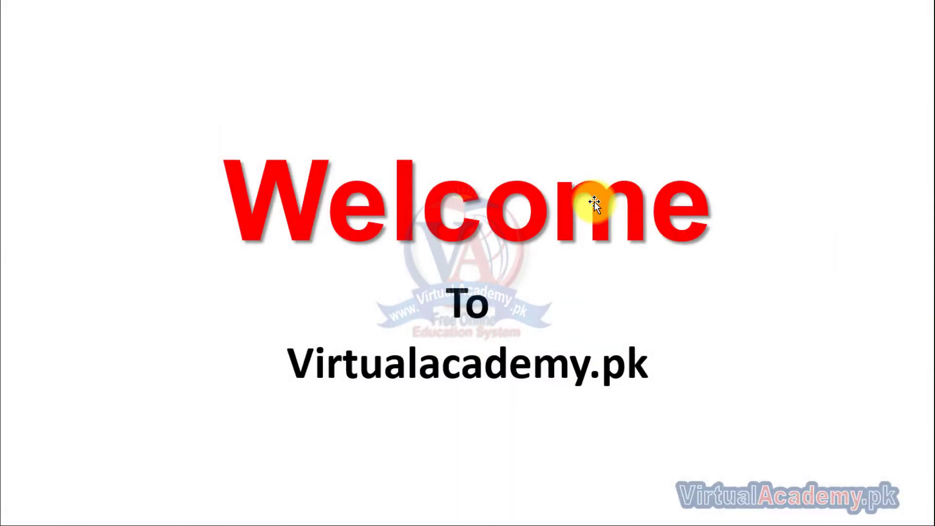
click(593, 202)
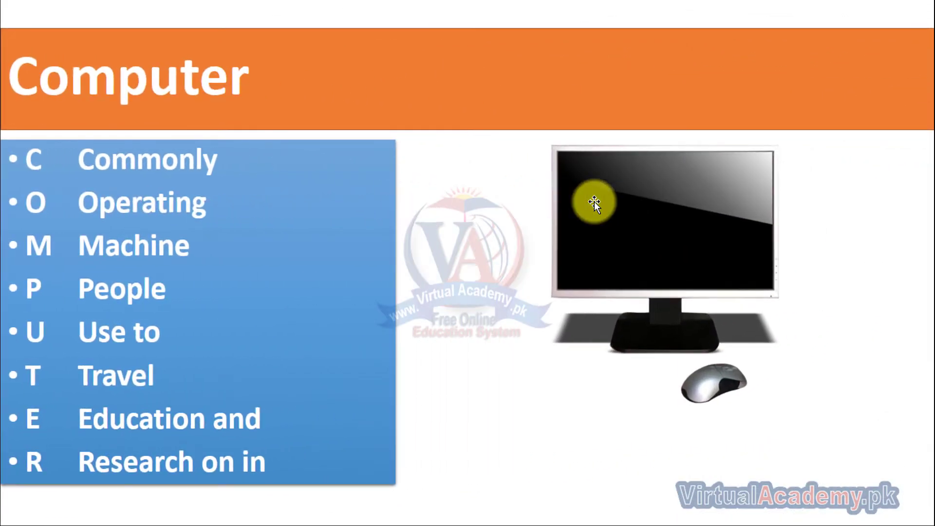
key(Left)
key(Escape)
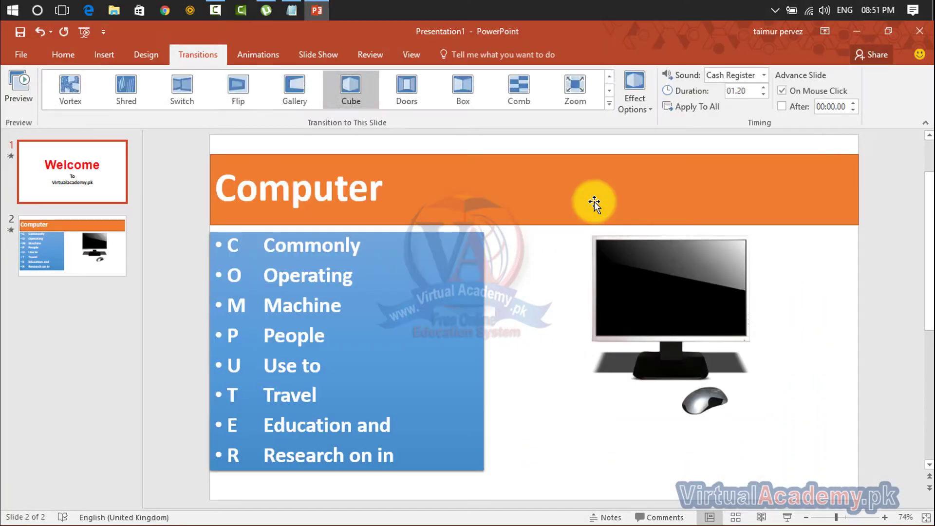
Give the Welcome slide's Wipe transition the Click sound.
click(763, 75)
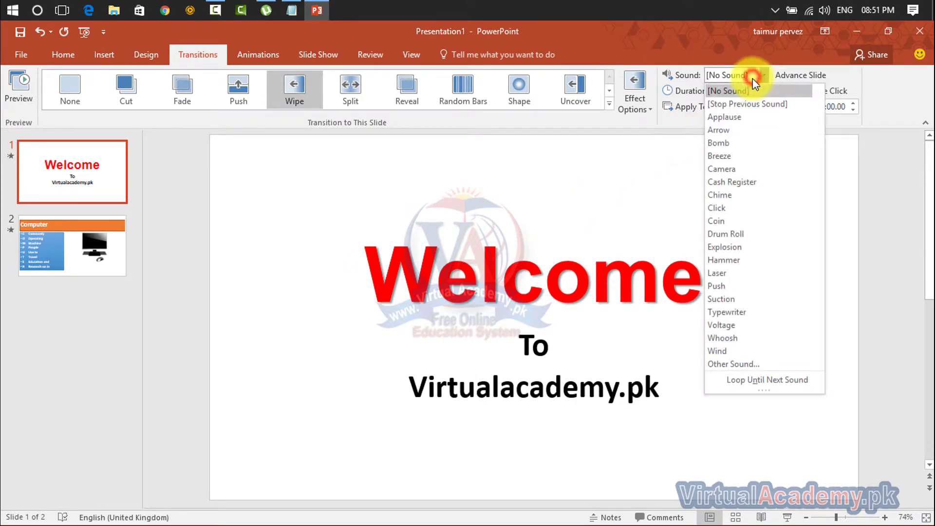
click(293, 222)
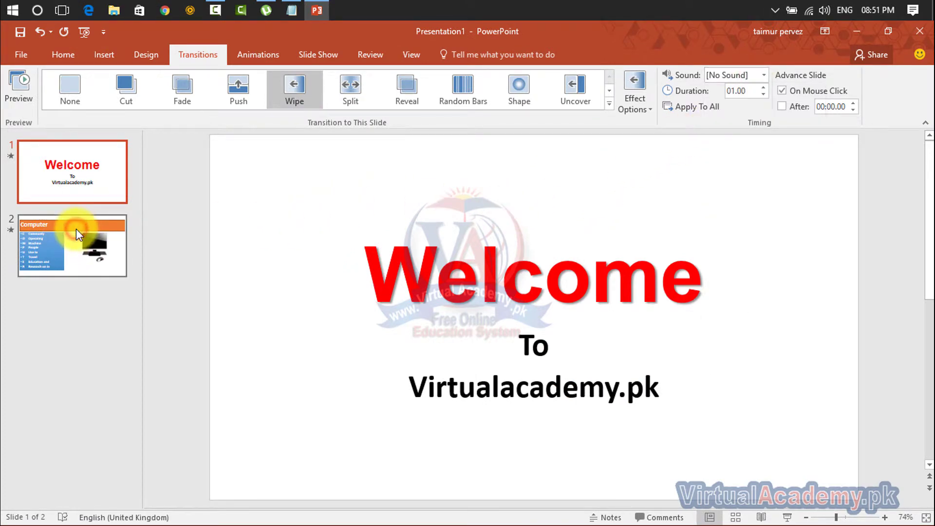
click(89, 178)
click(83, 234)
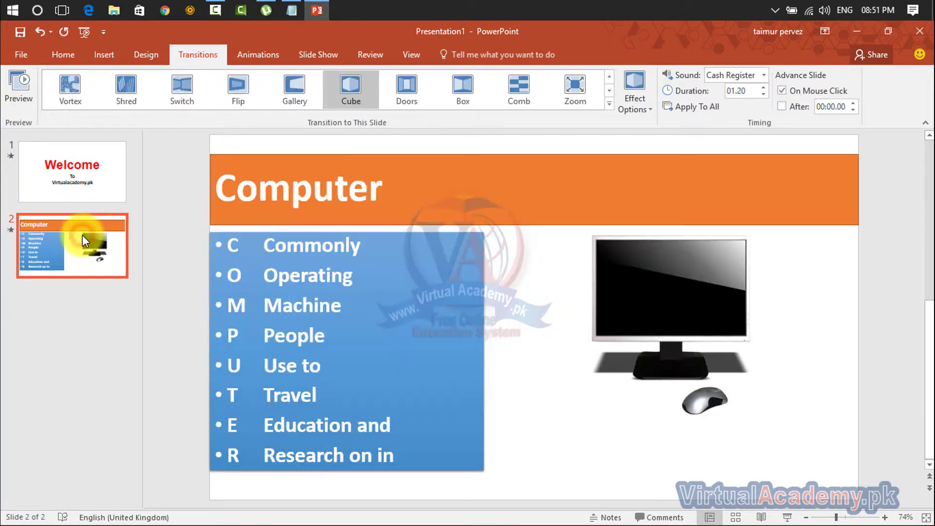
click(78, 188)
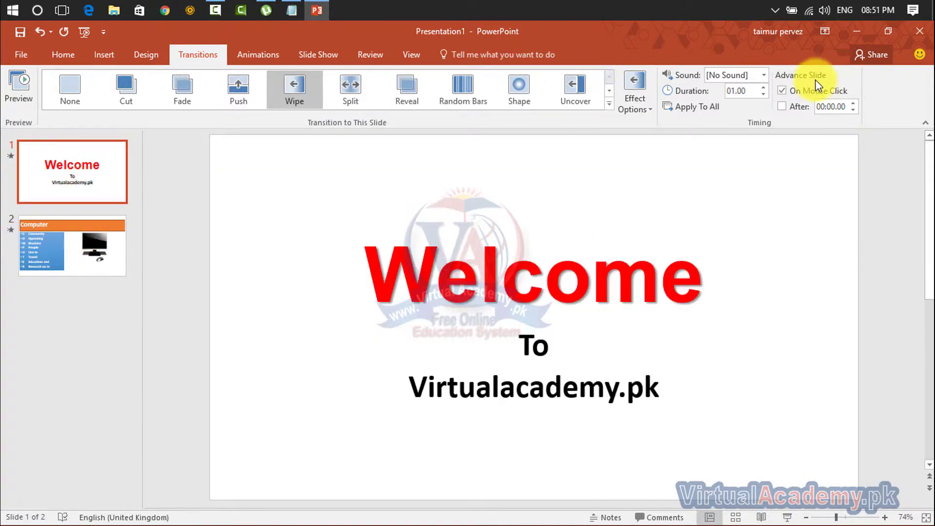
click(764, 79)
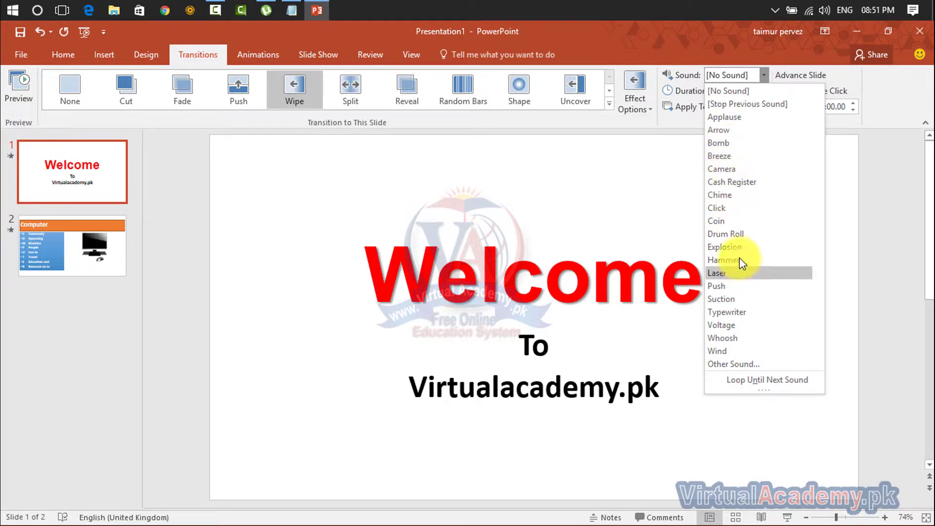
click(735, 213)
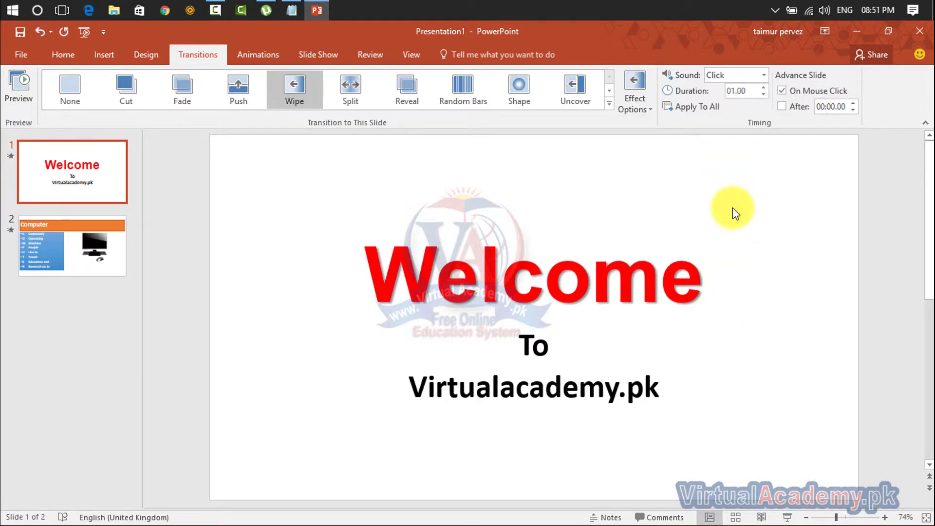
Play the show from slide 1 through the Computer slide and back, then exit.
key(F5)
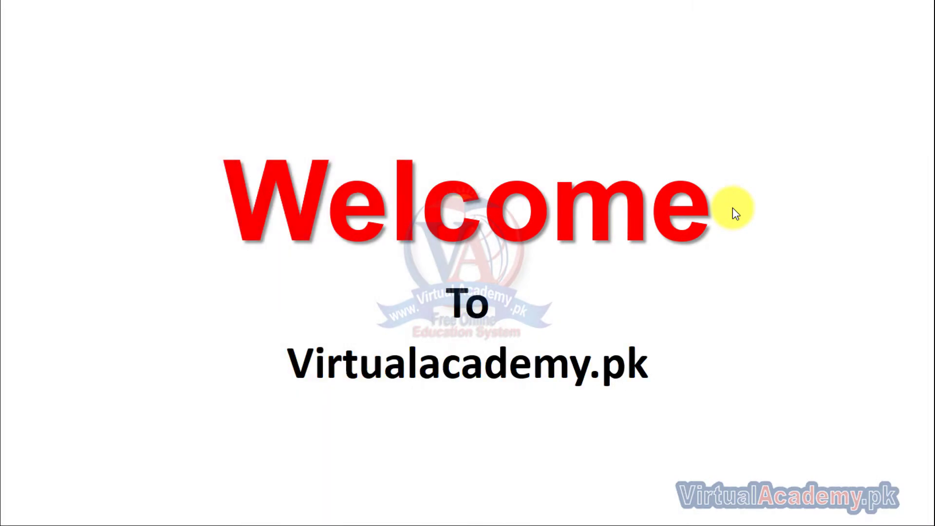
click(732, 208)
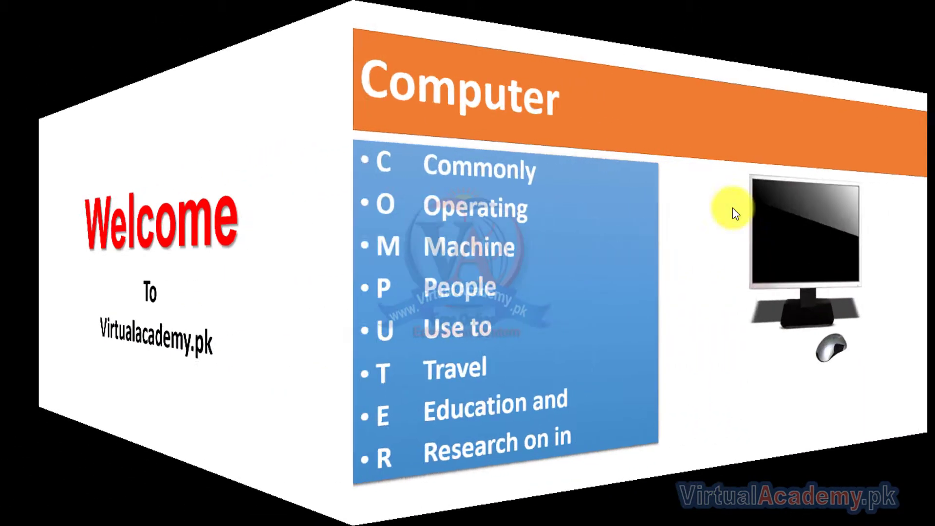
key(Left)
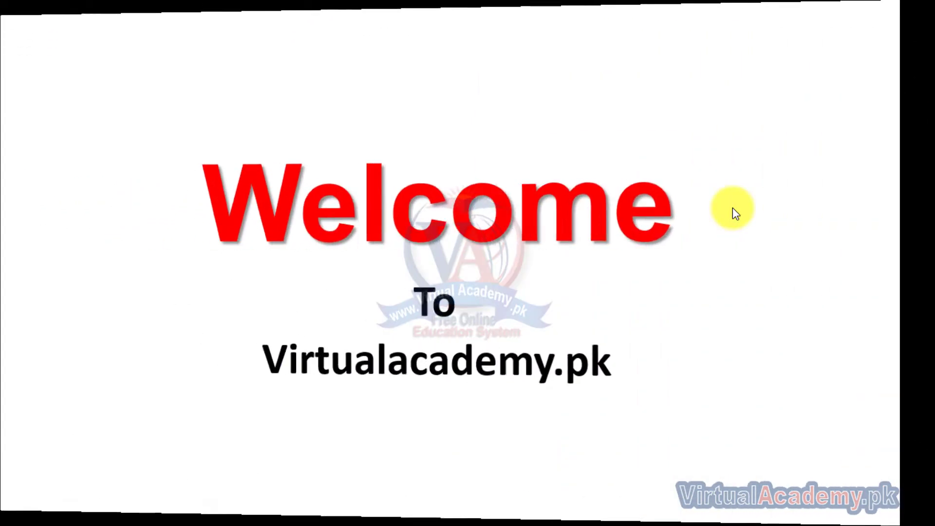
key(Escape)
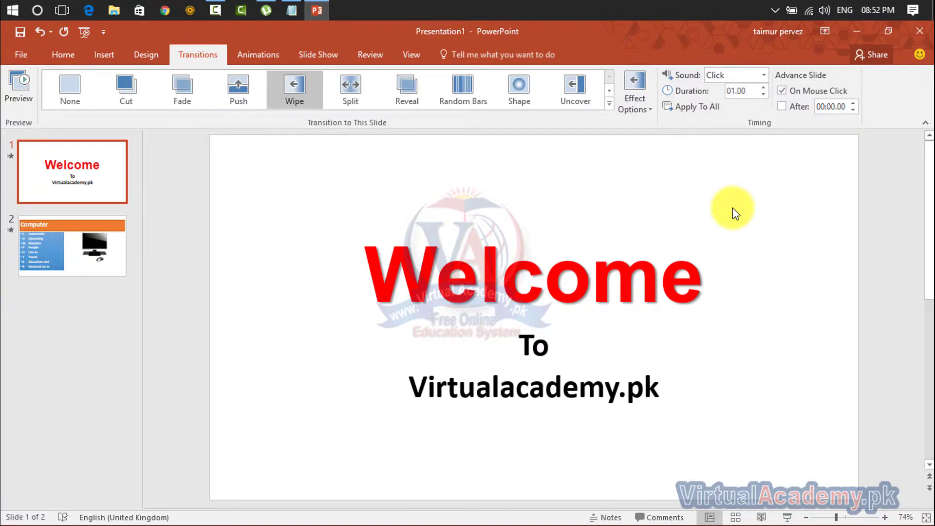
After a brief slide show check, switch the Computer slide's transition sound to Coin.
key(F5)
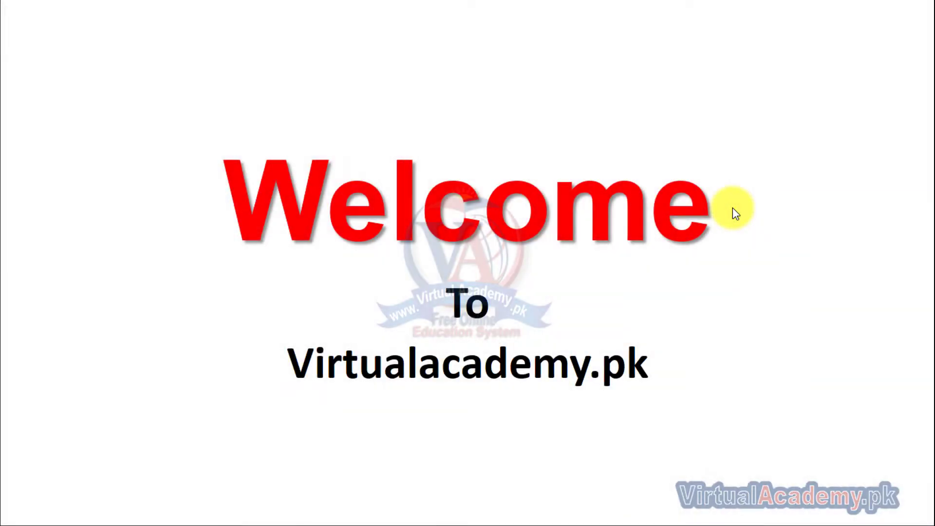
key(Escape)
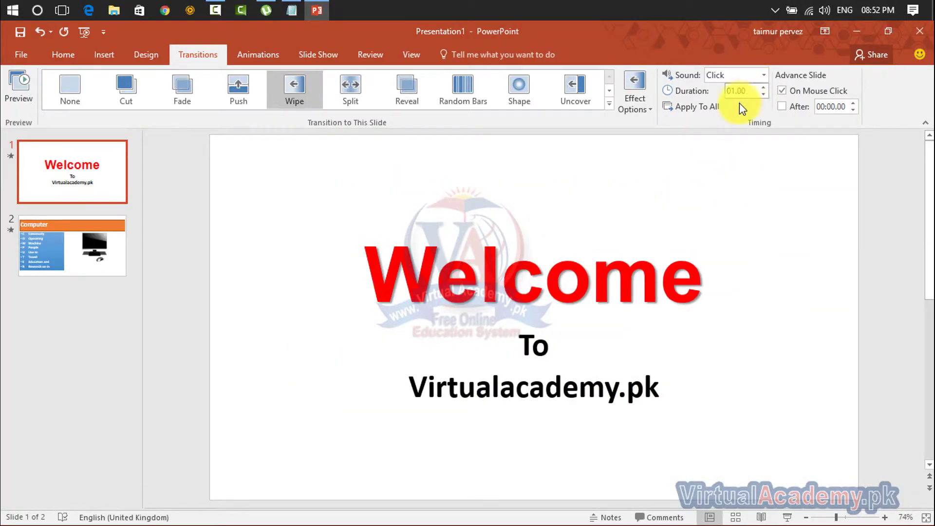
click(88, 241)
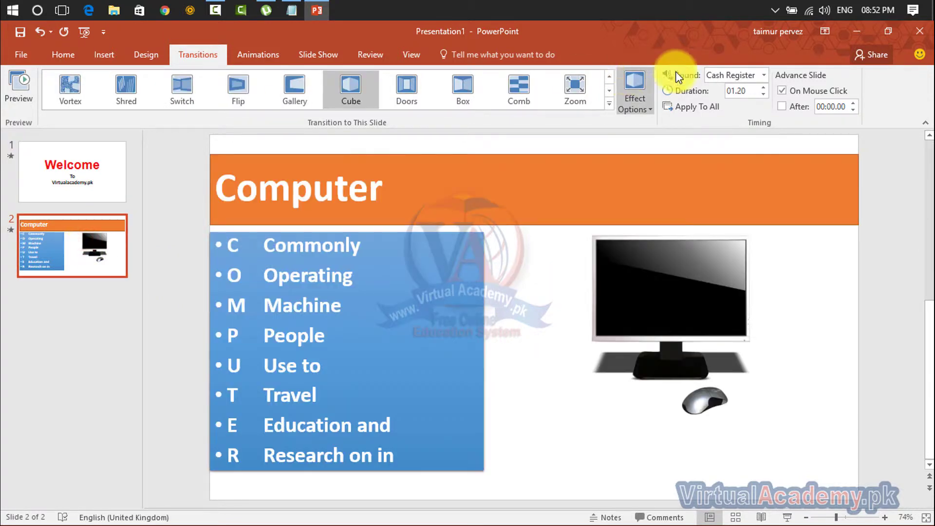
click(748, 77)
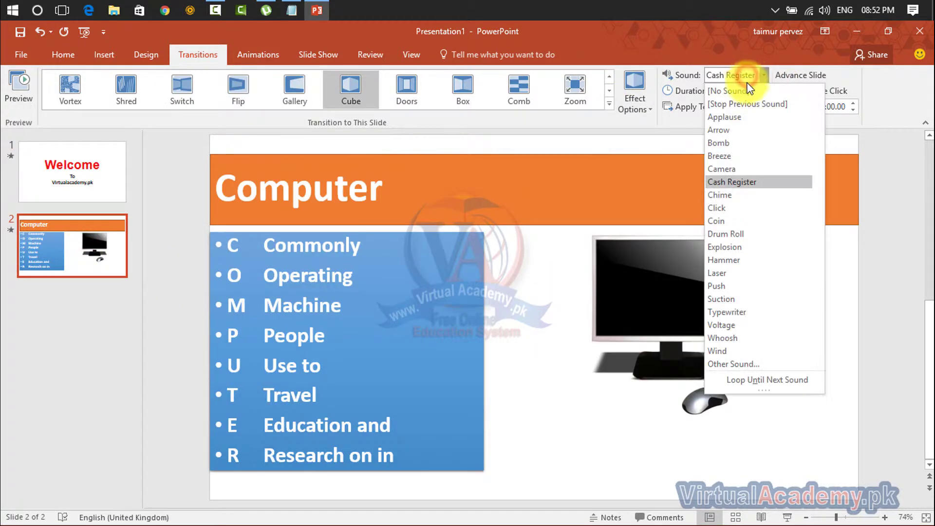
click(726, 220)
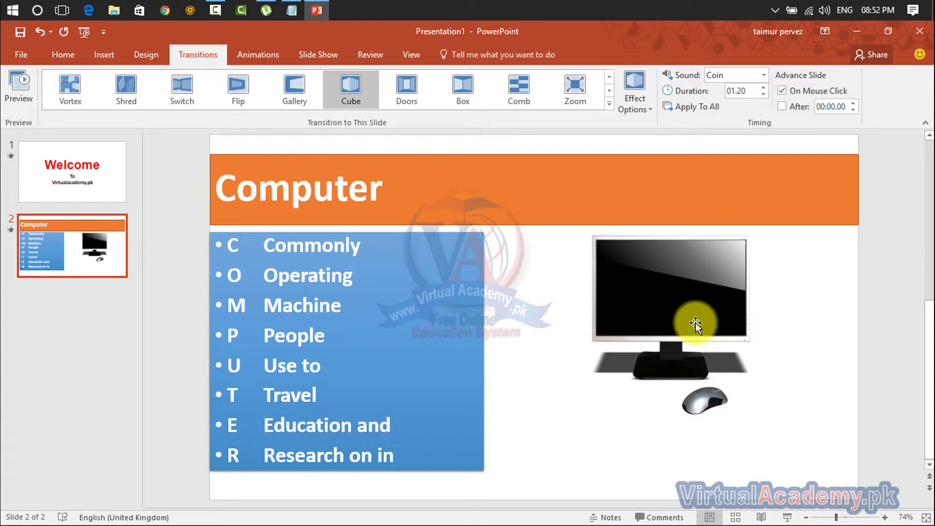
Play the show from slide 1, advance to the Computer slide, go back, and exit.
key(F5)
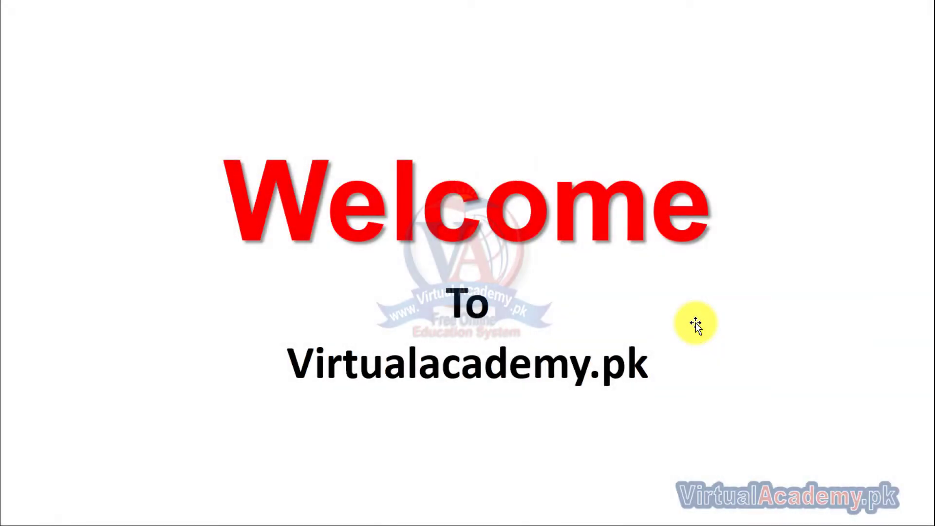
click(695, 323)
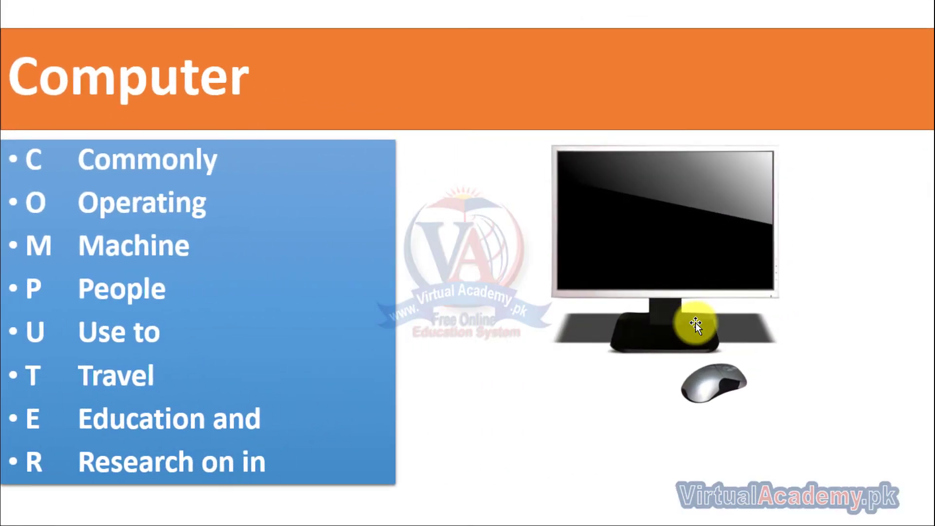
key(Left)
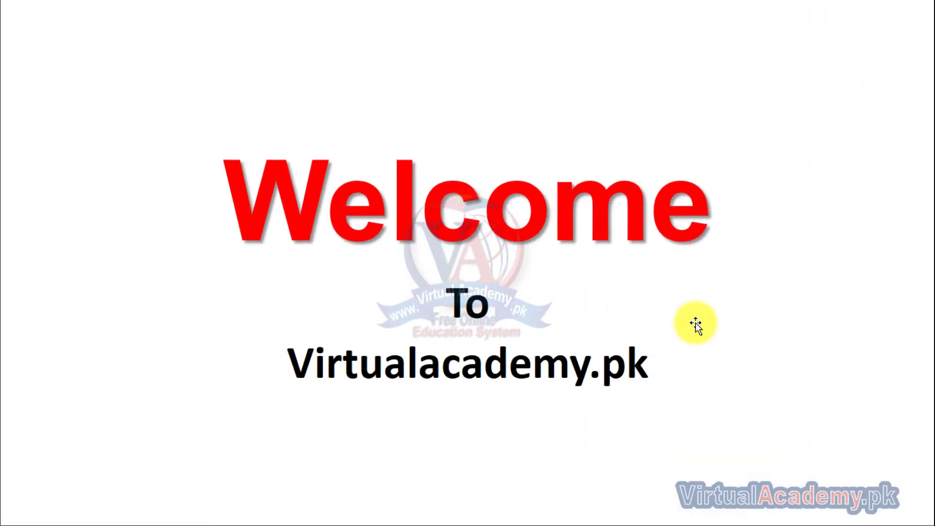
key(Escape)
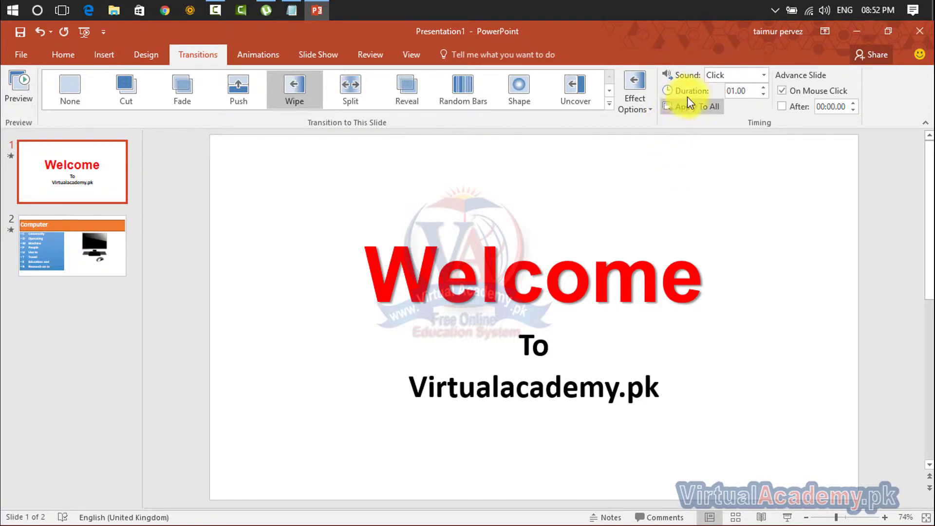
Change the Welcome slide's Wipe transition duration from 01.00 to 05.00.
click(735, 91)
text(05)
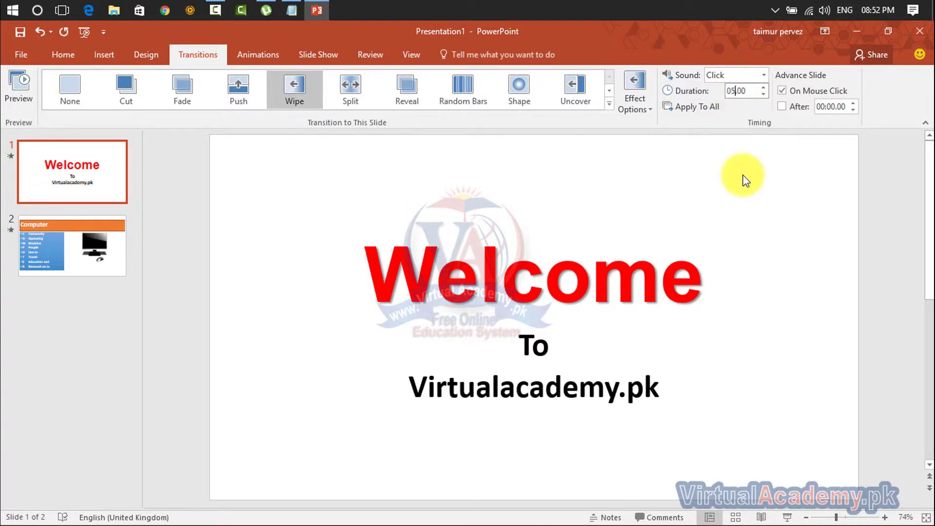
click(745, 219)
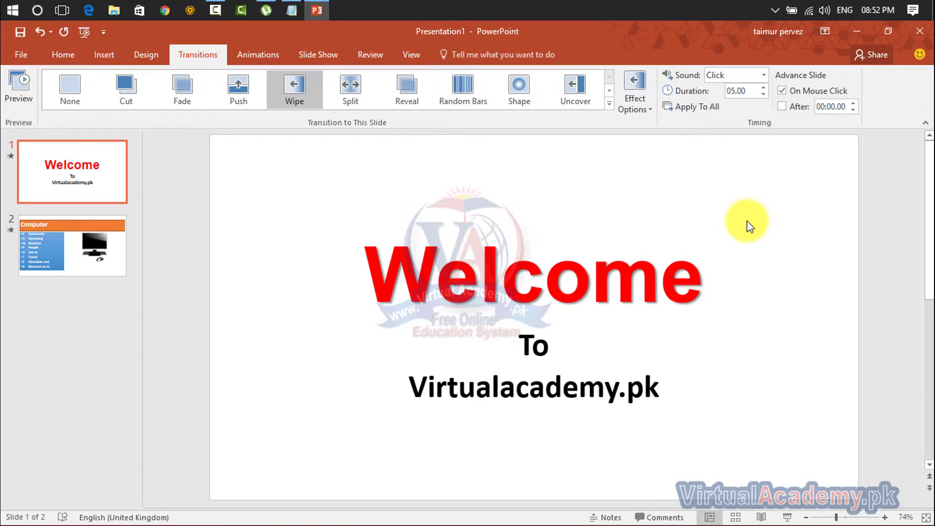
Run the show through the Computer slide and back, exit, then click Apply To All.
key(F5)
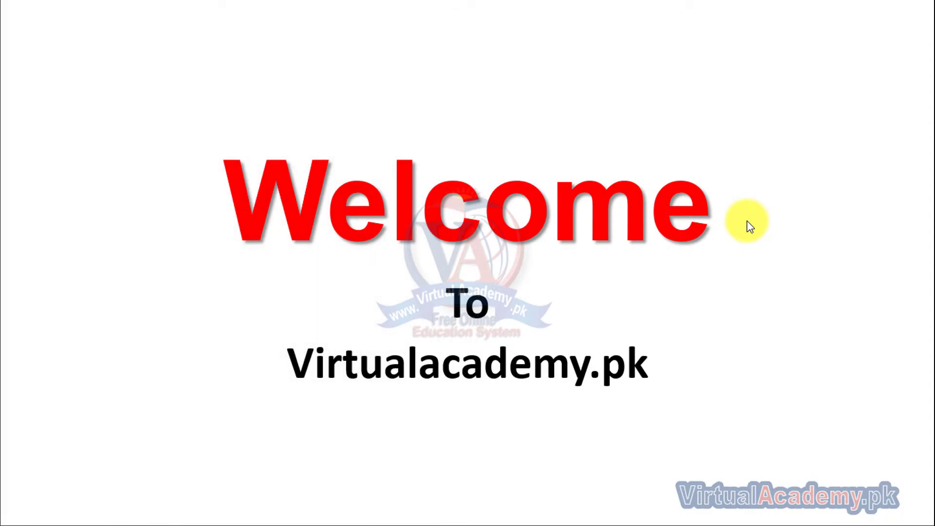
click(748, 223)
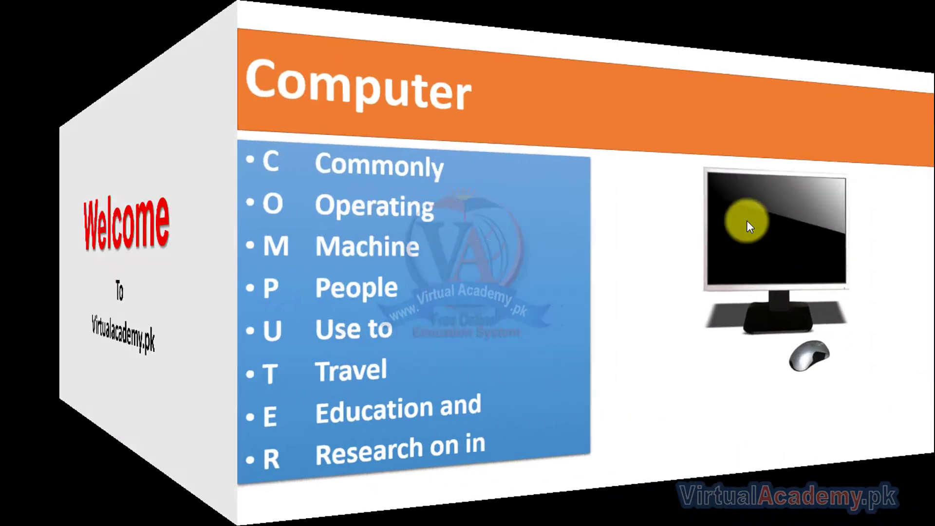
key(Left)
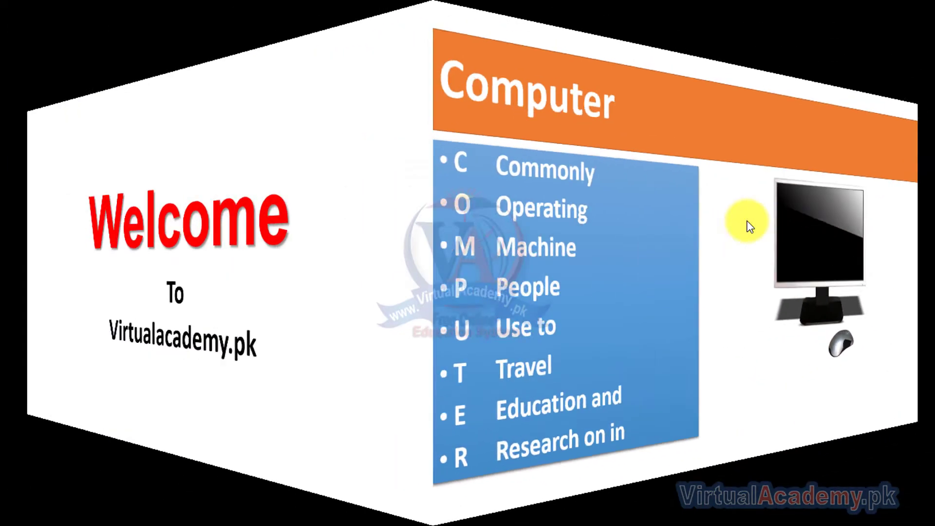
key(Escape)
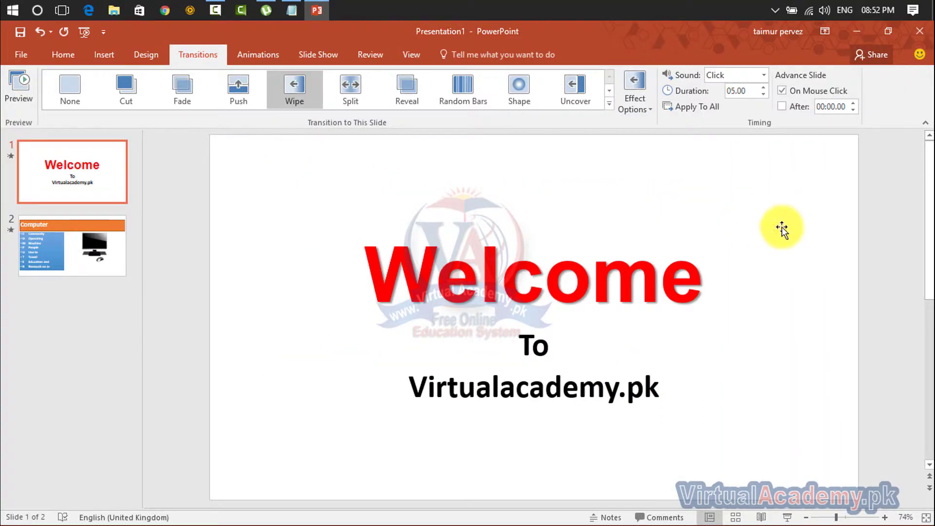
click(704, 107)
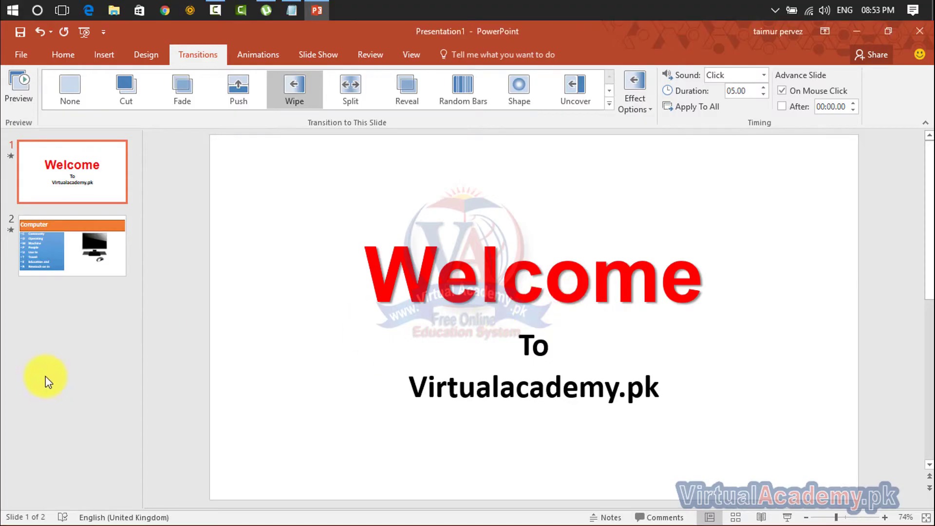
Duplicate Computer, duplicate Welcome and move it to position 3, then duplicate slide 4 as slide 5.
click(71, 241)
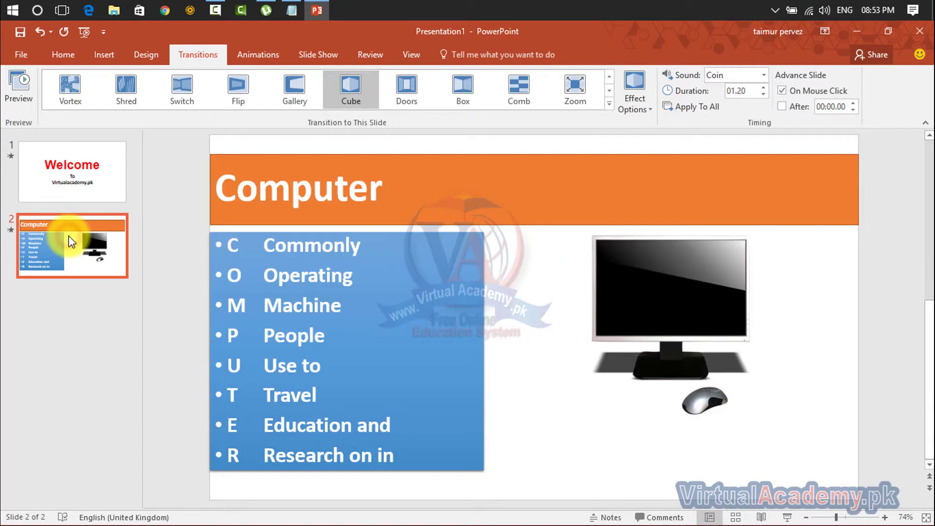
key(ctrl+d)
click(78, 158)
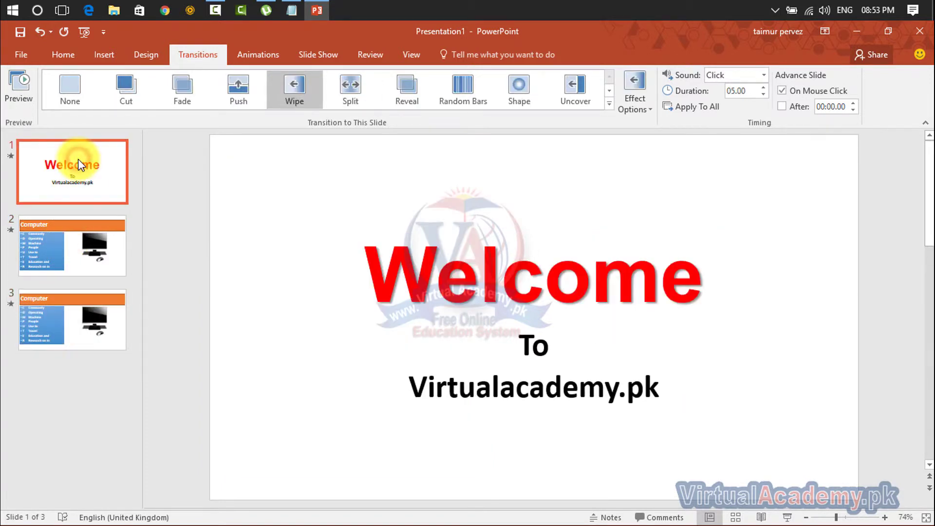
key(ctrl+d)
drag(71, 223, 72, 341)
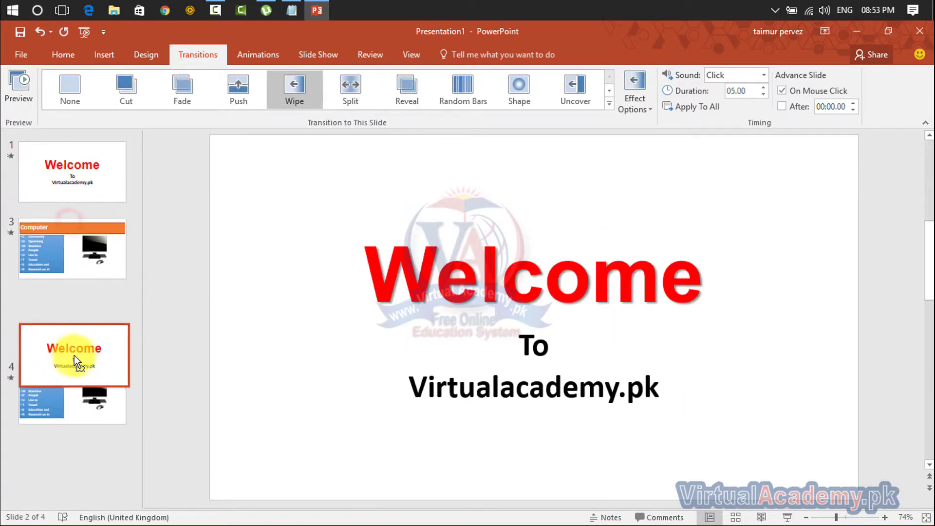
click(71, 370)
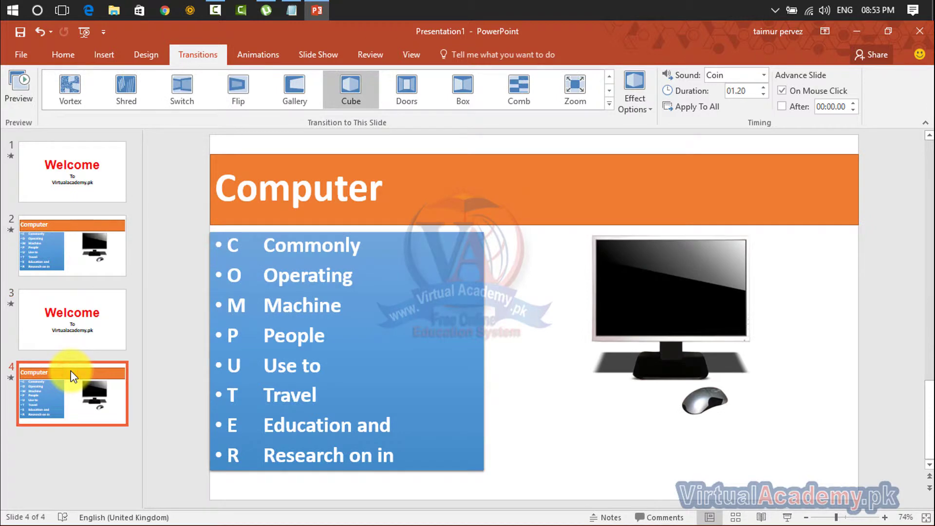
key(ctrl+d)
click(84, 313)
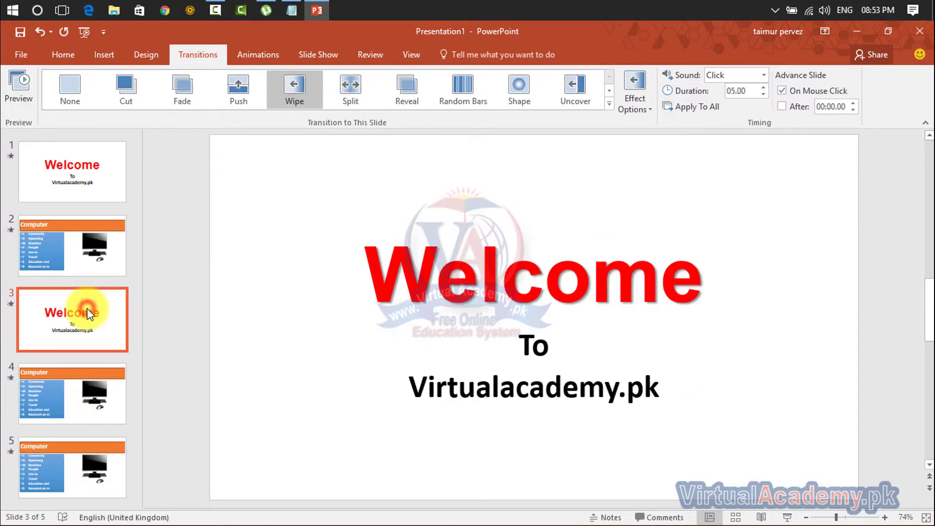
click(80, 185)
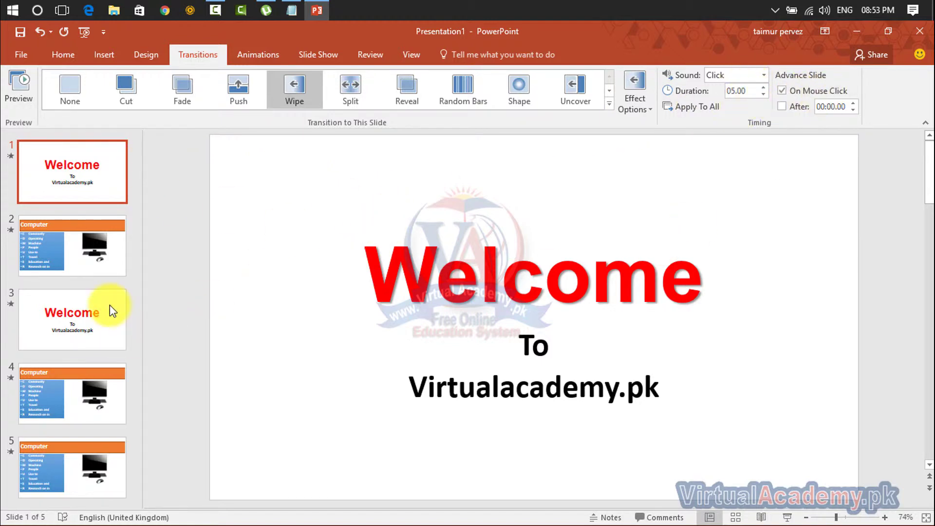
click(94, 263)
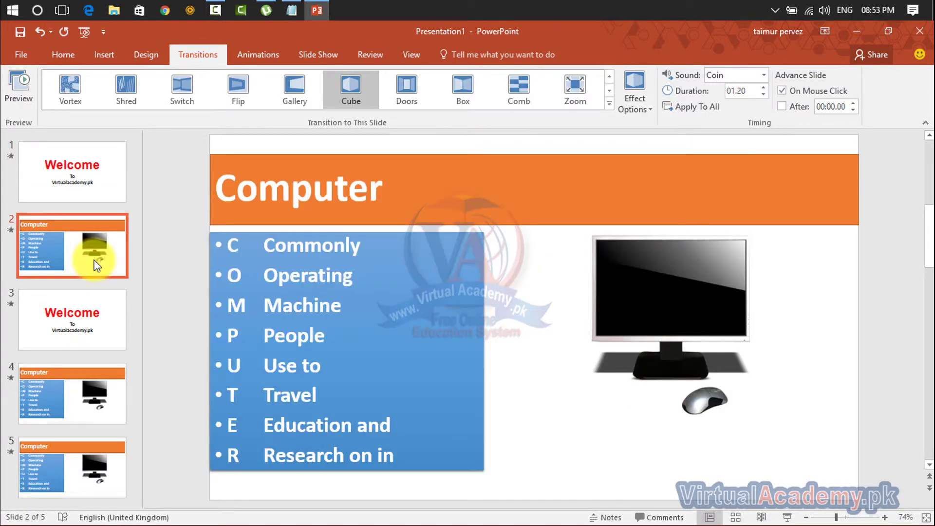
click(80, 188)
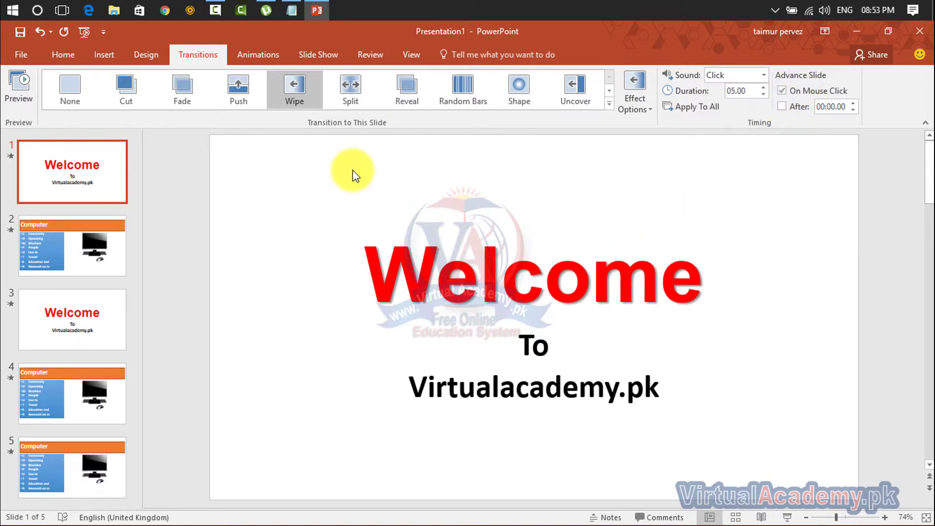
key(F5)
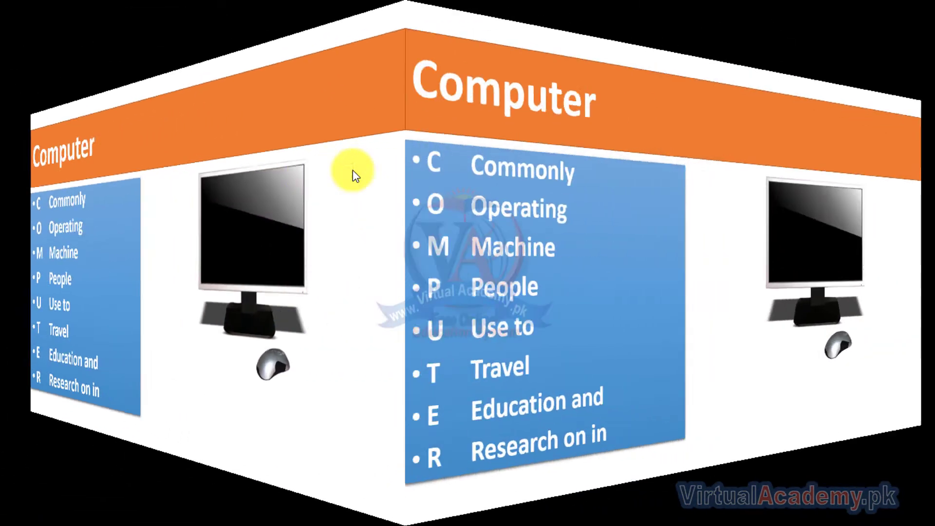
key(Escape)
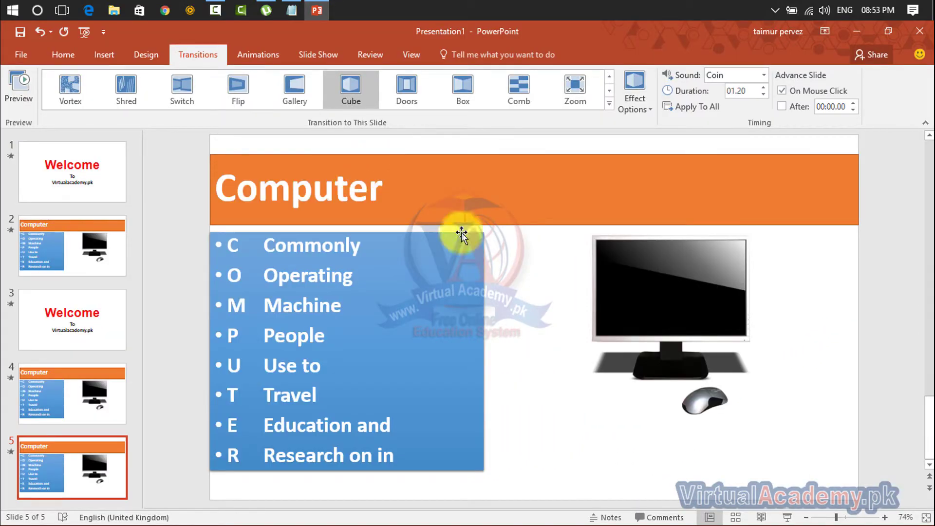
click(25, 152)
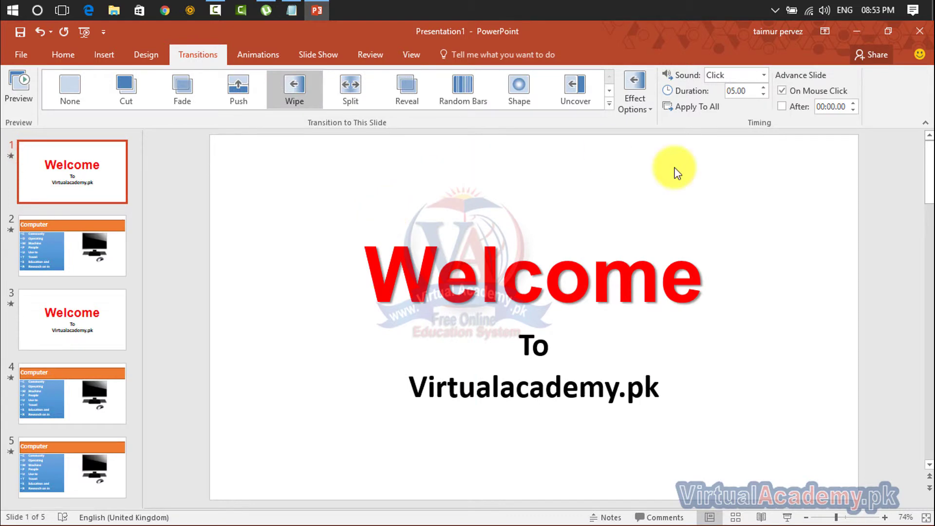
Replace On Mouse Click with an After timing of 00:00.05 on the Welcome slide, then preview.
click(781, 107)
click(782, 91)
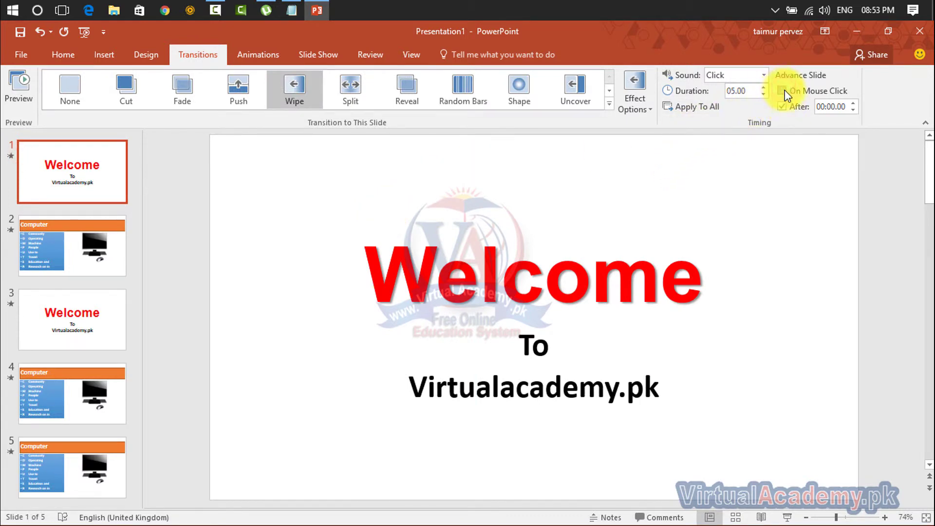
click(823, 106)
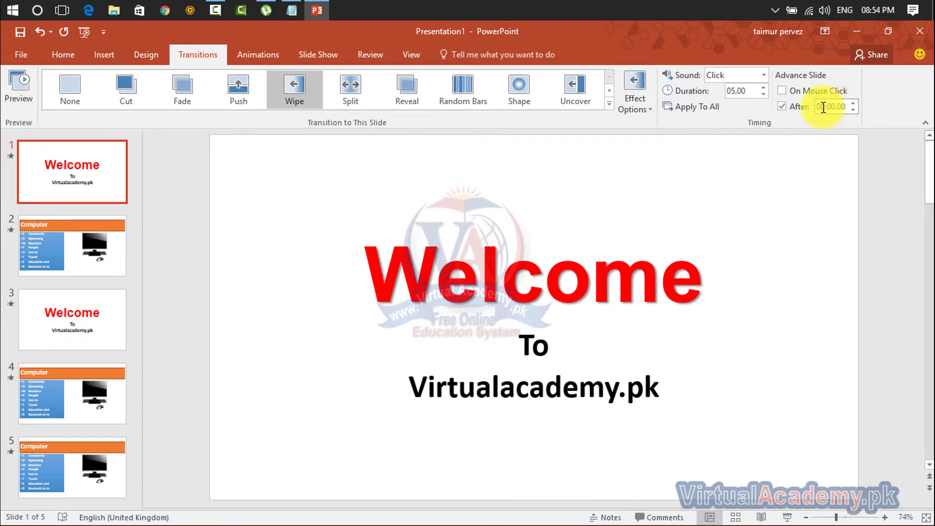
drag(817, 107, 830, 105)
click(828, 107)
click(840, 107)
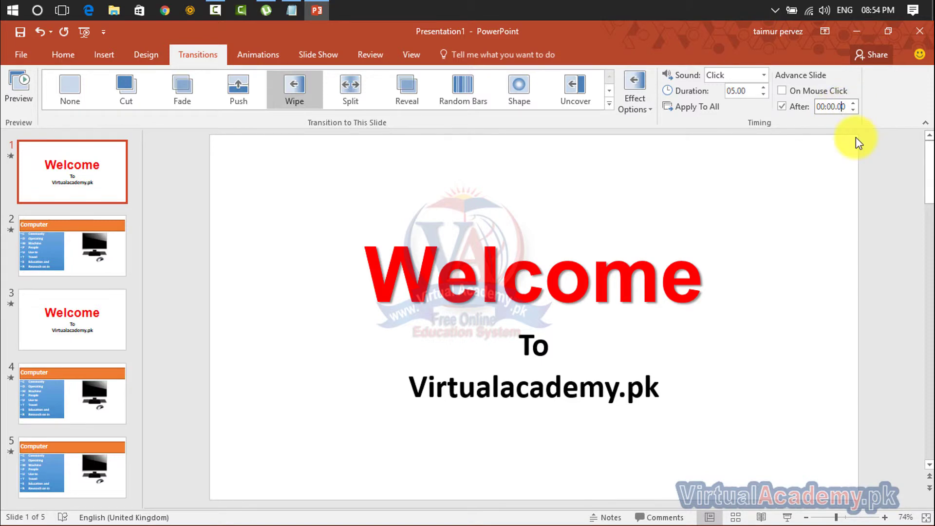
text(5)
key(BackSpace)
key(BackSpace)
text(05)
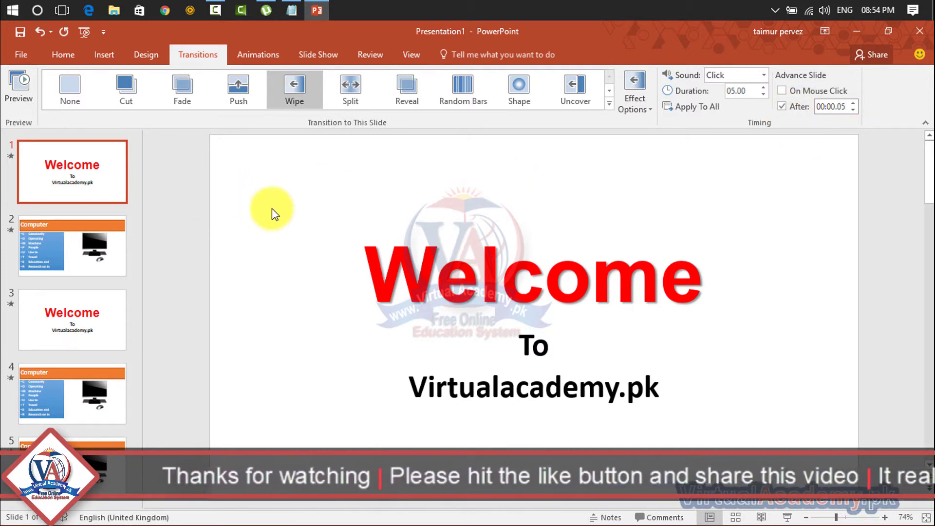
click(22, 87)
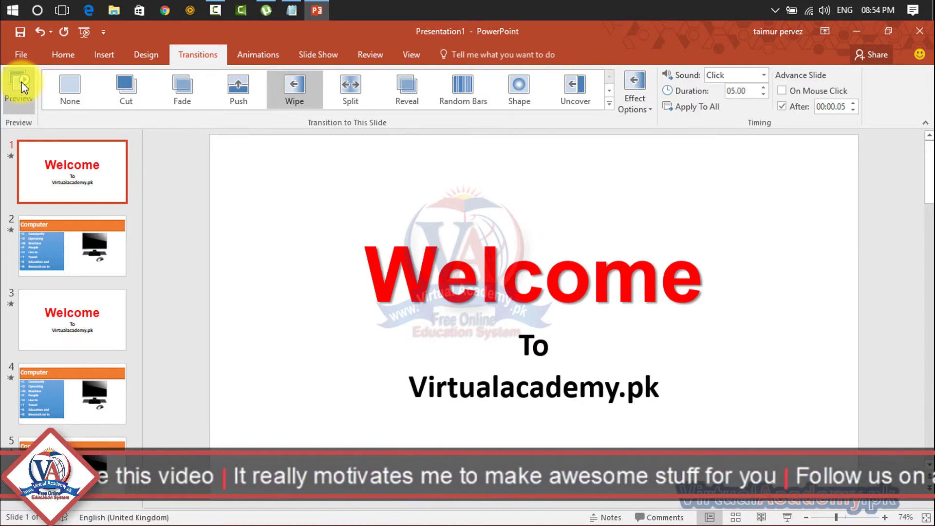
Play the slide show from the start and advance through it to the final Computer slide.
key(F5)
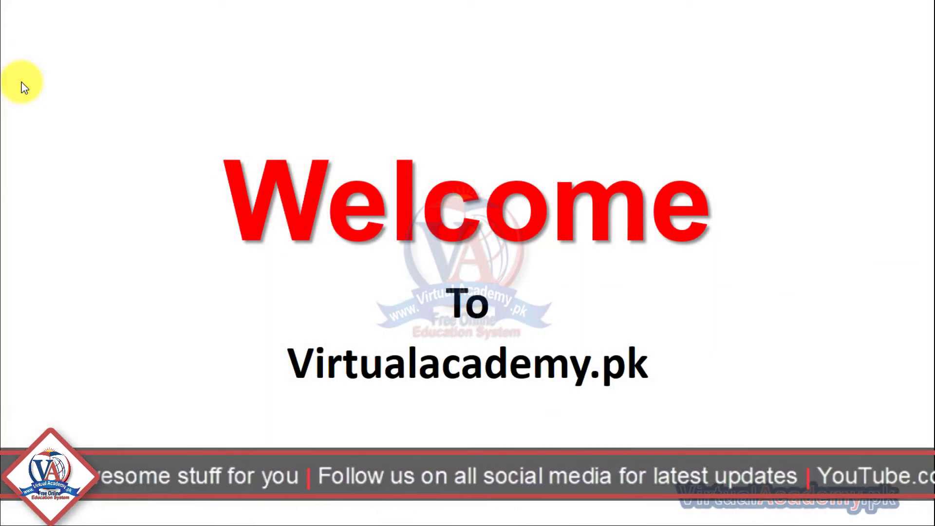
click(21, 83)
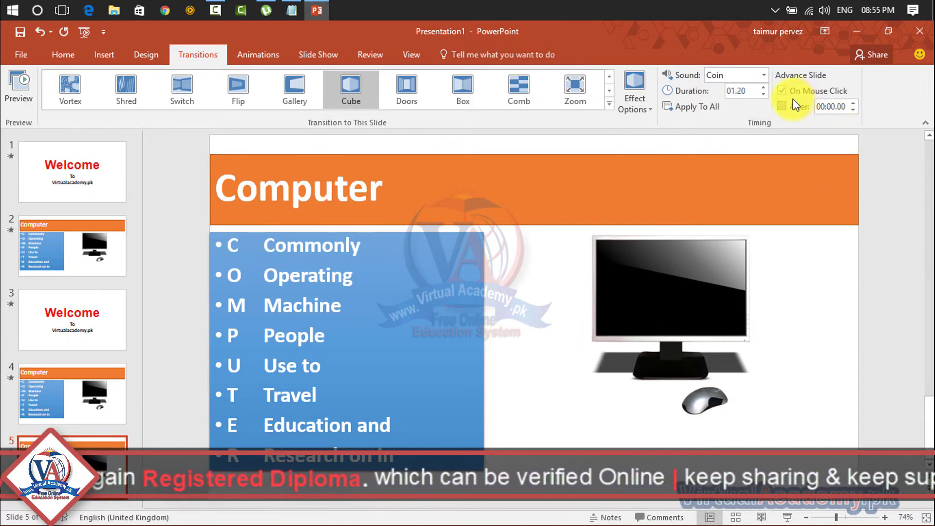
Make every slide auto-advance after 00:00.00 instead of on mouse click, then play the show.
click(782, 106)
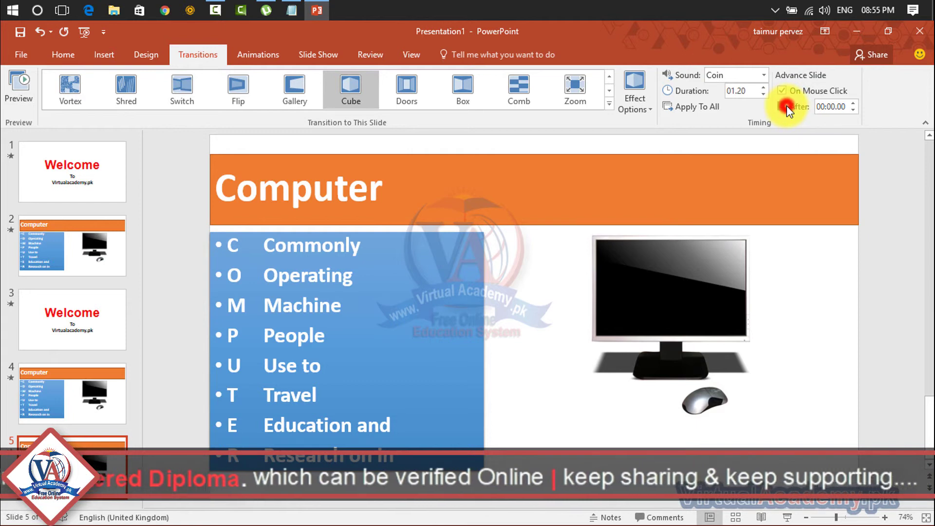
click(783, 91)
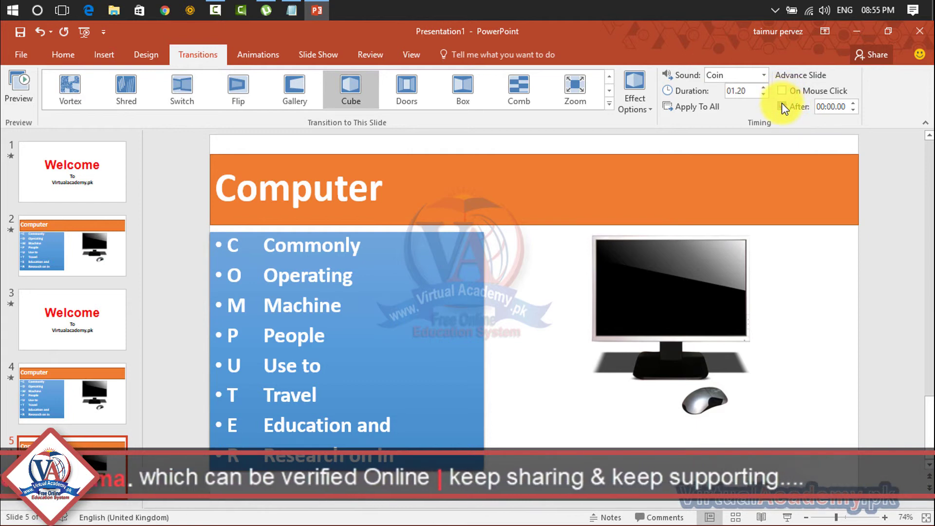
click(707, 109)
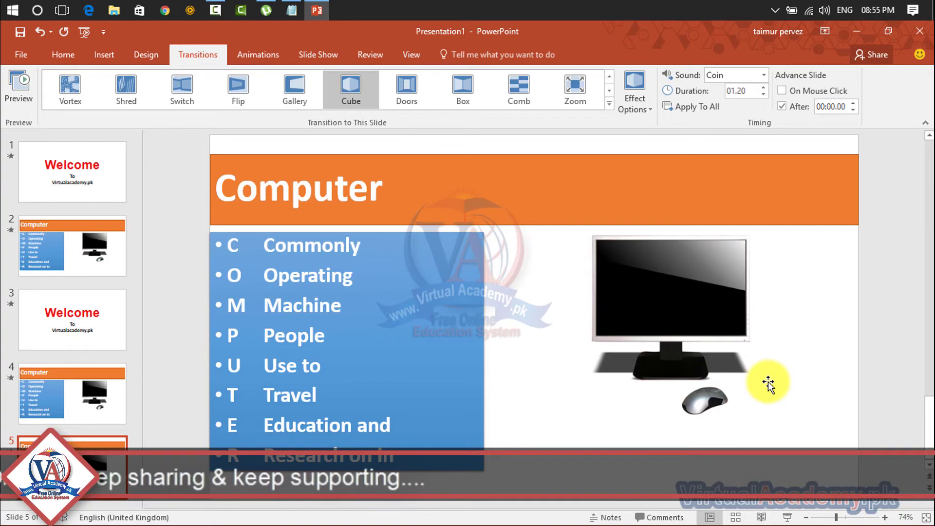
key(F5)
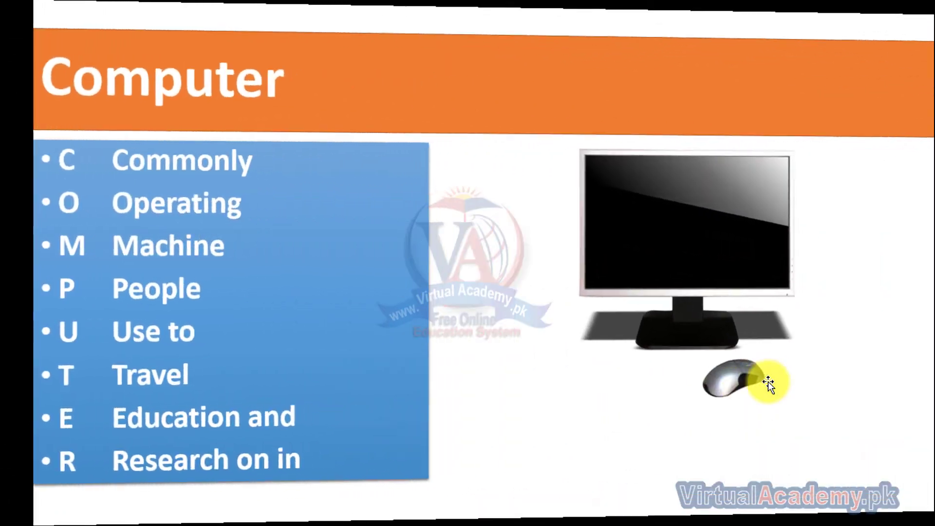
Exit the auto-advancing slide show with Esc, returning to slide 5 in Normal view.
key(Escape)
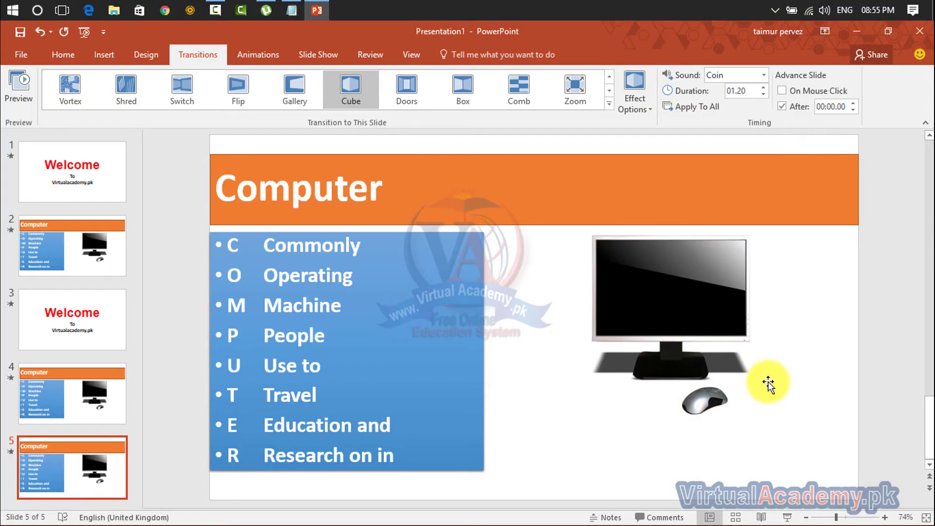